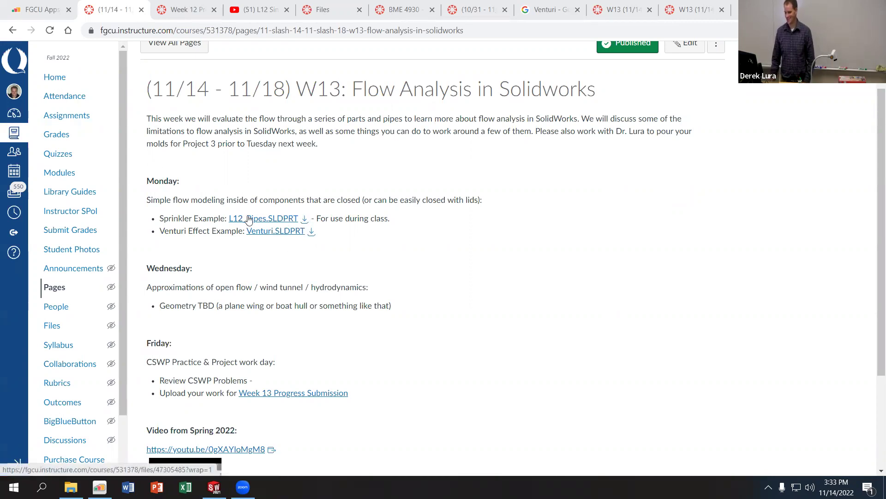
- Download L12_Pipes.SLDPRT from the course page, open it in SOLIDWORKS and show the part's feature tree
left_click(303, 223)
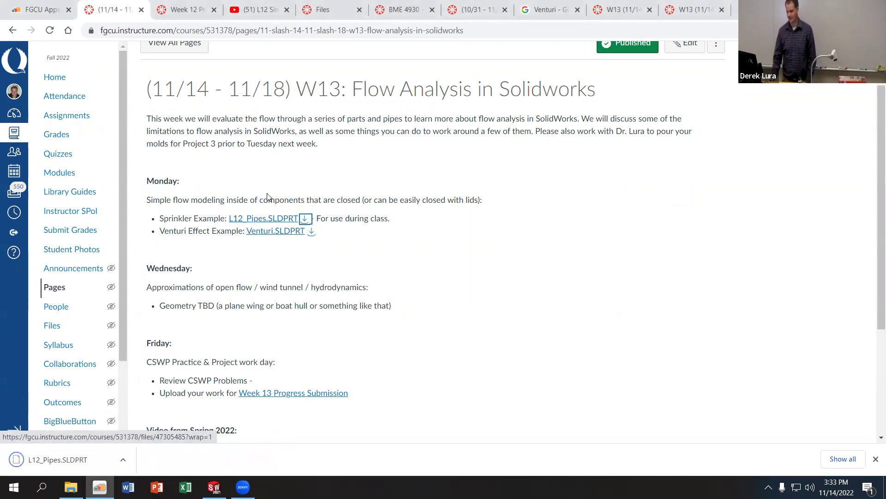
left_click(89, 460)
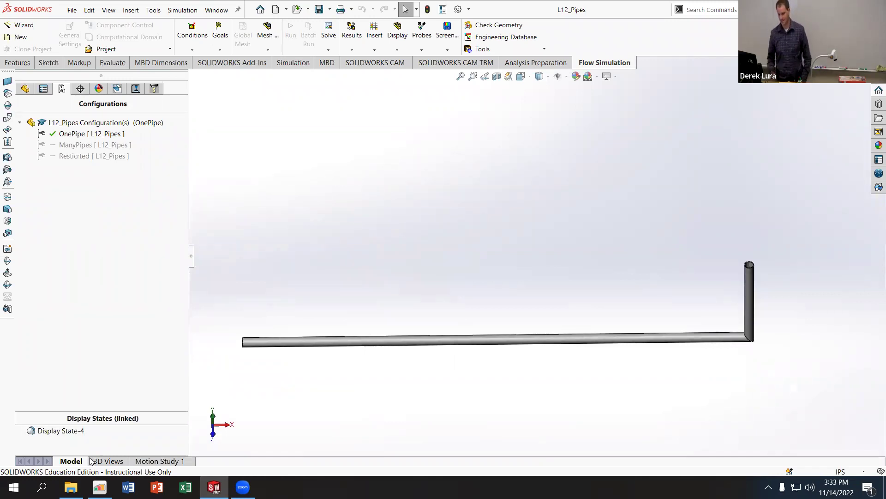
left_click(25, 88)
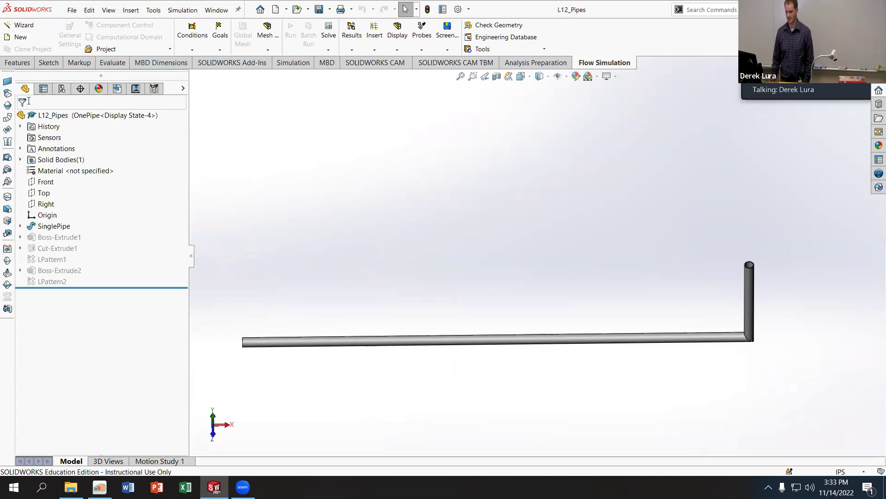
middle_click_drag(487, 224, 502, 157)
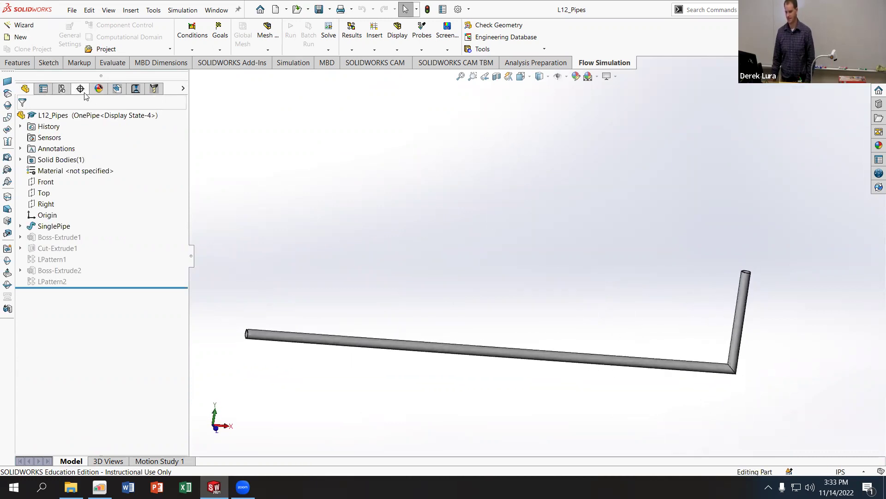
- Activate the ManyPipes configuration of the pipe part
left_click(61, 88)
left_click(104, 145)
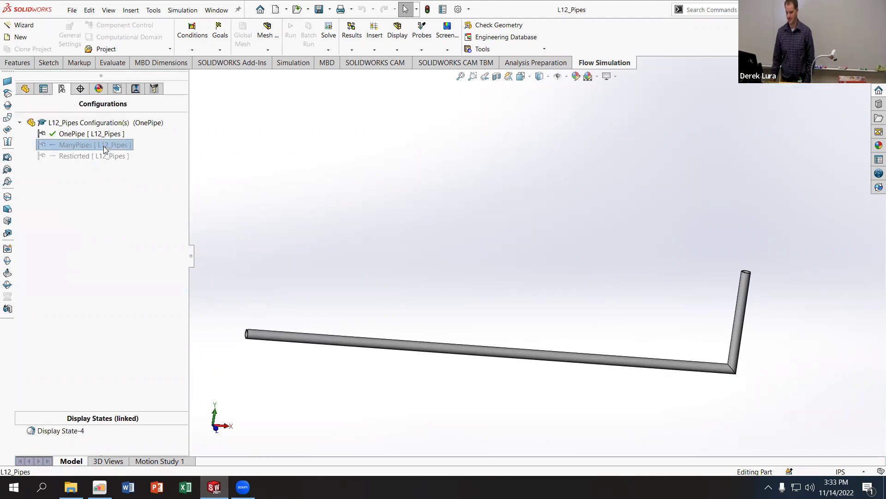
right_click(103, 146)
left_click(135, 155)
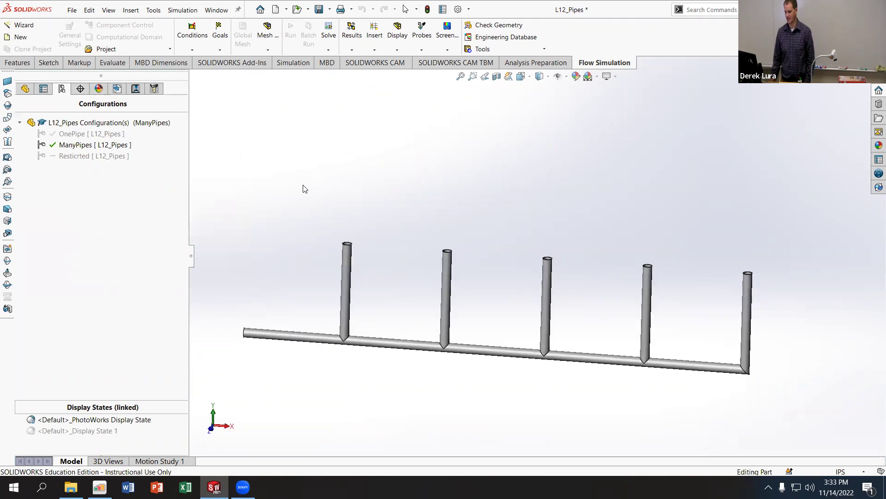
- Activate the Resticrted configuration and examine the small hole in the end of a vertical pipe
right_click(93, 155)
left_click(102, 161)
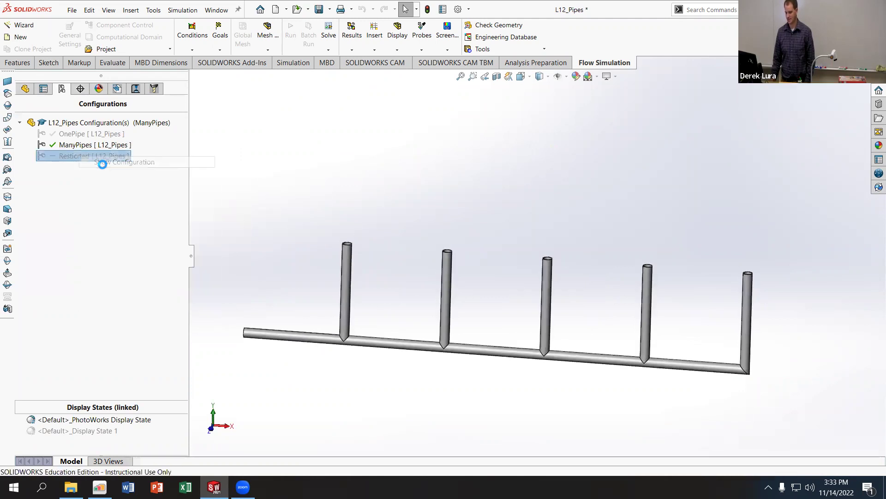
scroll(351, 244, "down", 5)
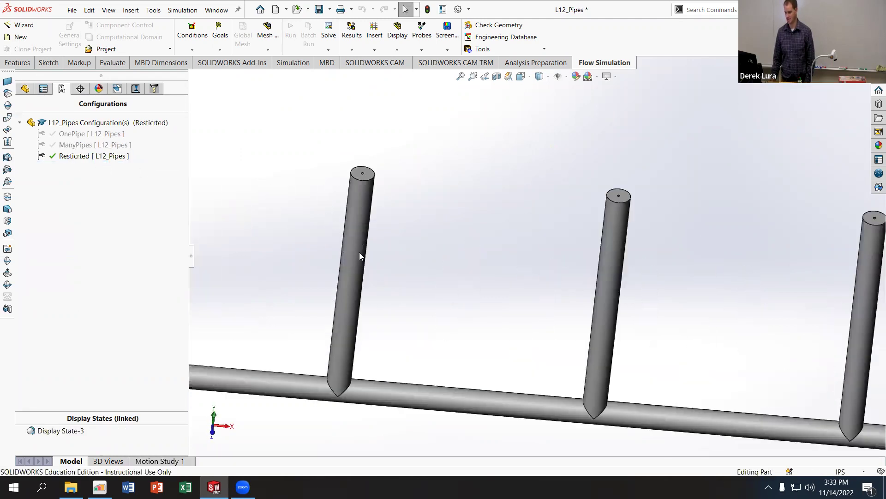
scroll(392, 199, "down", 5)
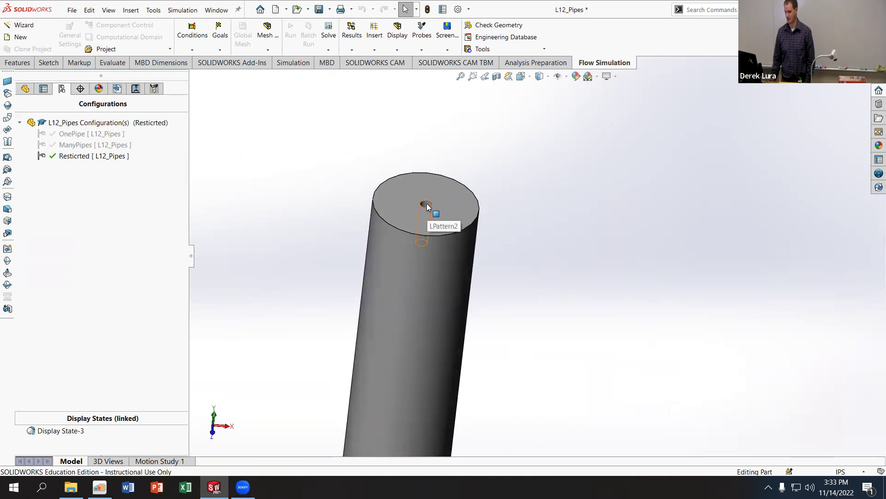
scroll(428, 206, "up", 10)
scroll(618, 266, "down", 3)
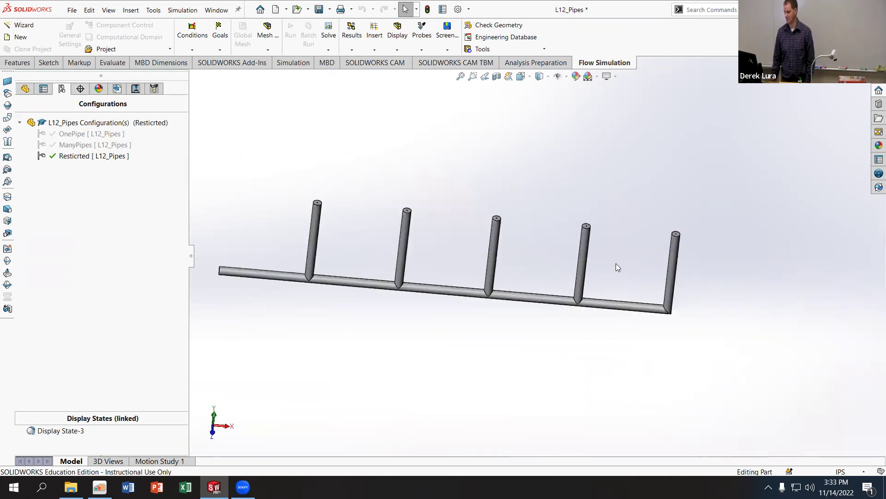
middle_click_drag(449, 233, 291, 167)
- Switch the part back to the OnePipe configuration
right_click(92, 135)
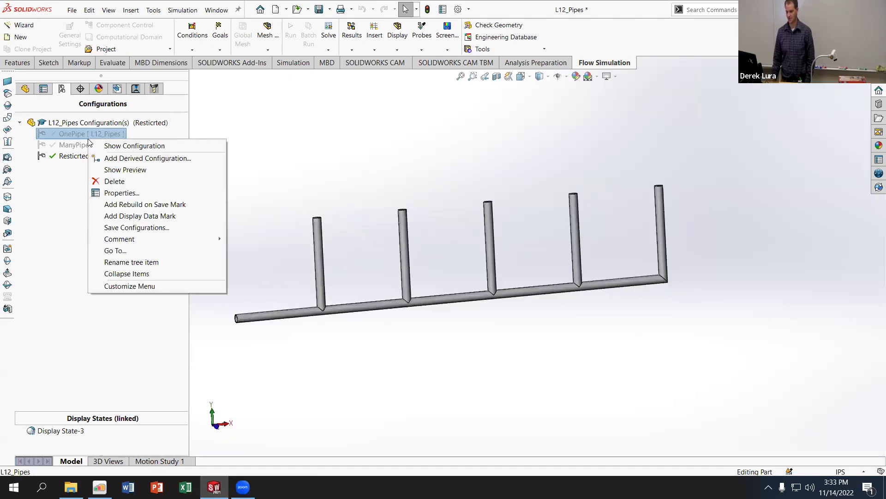
left_click(118, 147)
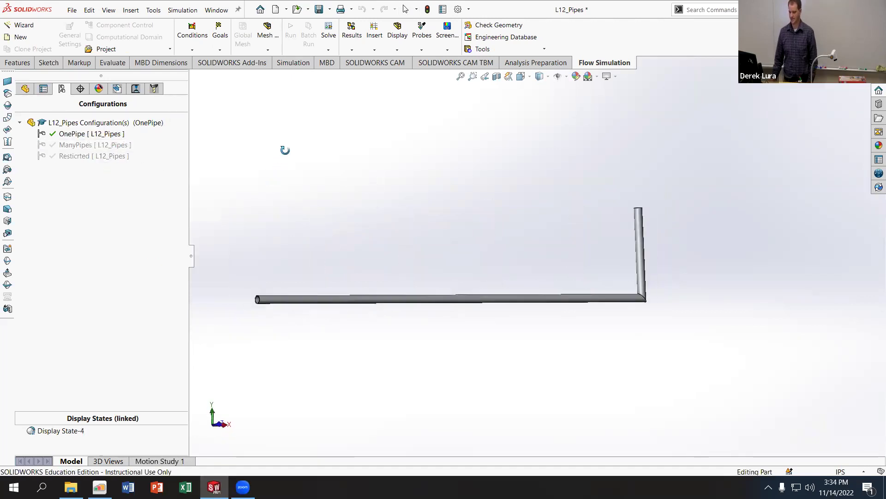
middle_click_drag(284, 150, 281, 180)
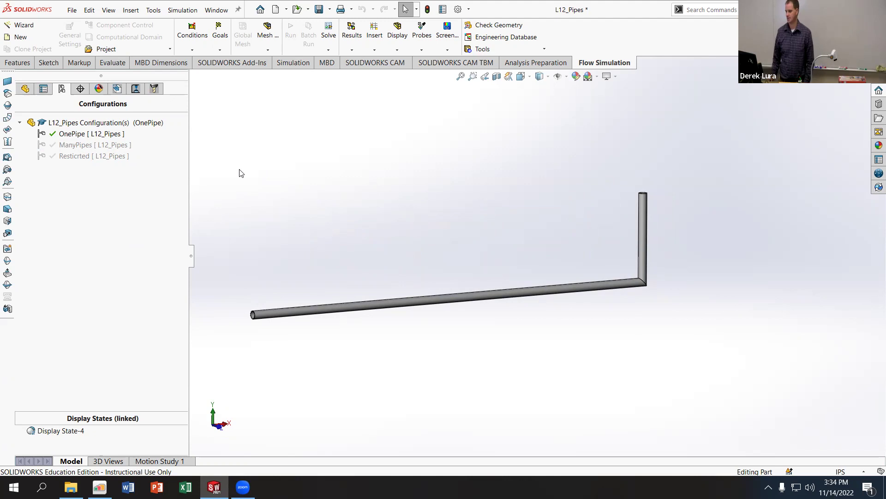
mouse_move(421, 160)
middle_mouse_down()
mouse_move(404, 125)
mouse_move(414, 174)
middle_mouse_up()
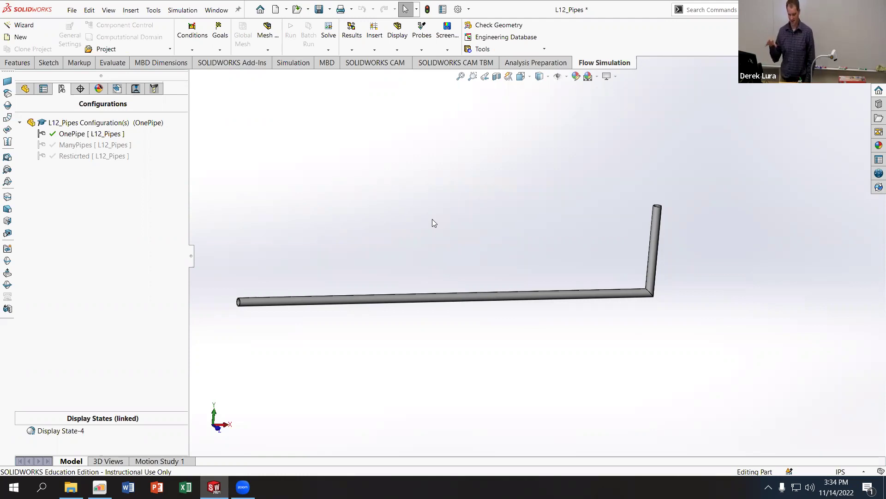
- Section the part along the Front plane and look inside the open end of the short vertical pipe
left_click(496, 76)
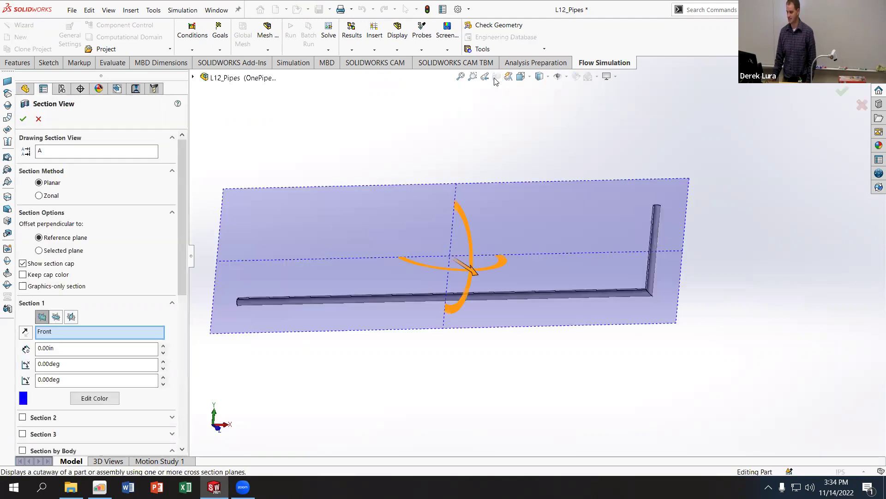
left_click(22, 118)
scroll(589, 175, "down", 6)
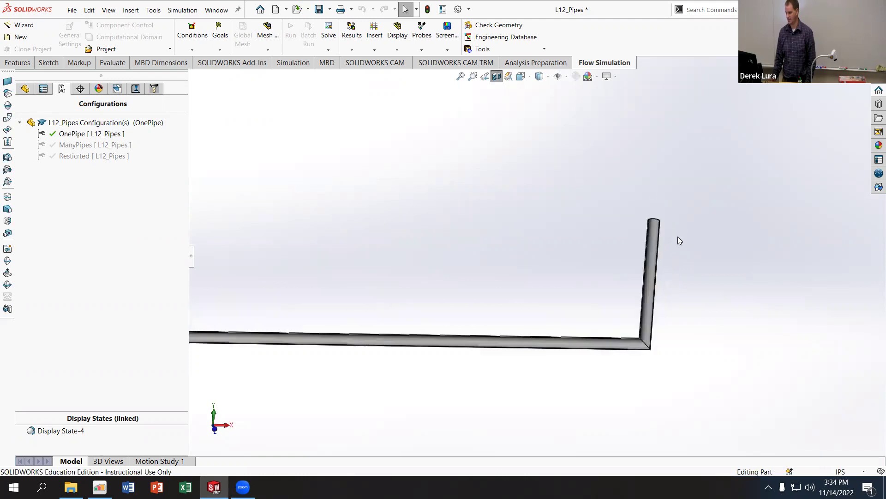
scroll(615, 183, "down", 3)
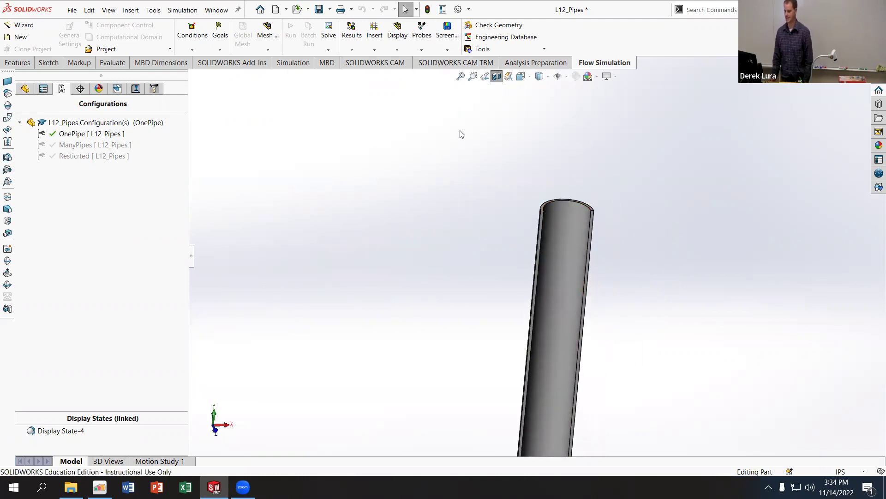
left_click(522, 48)
left_click(577, 142)
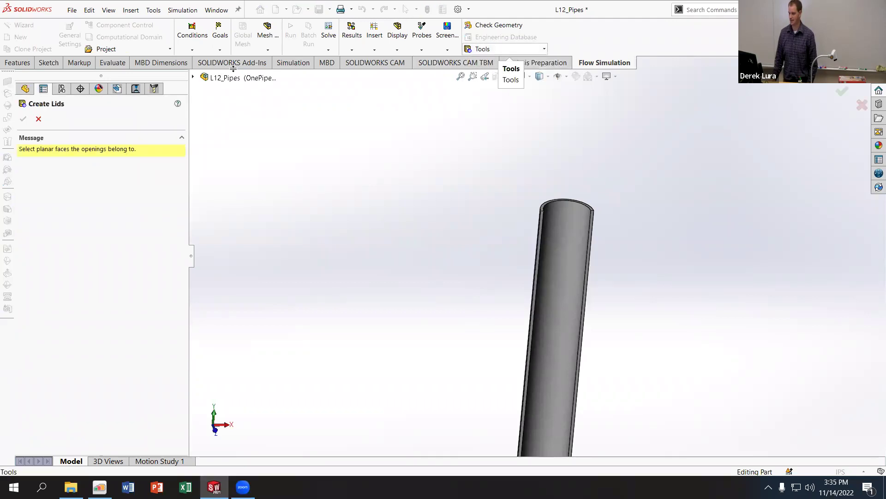
left_click(38, 120)
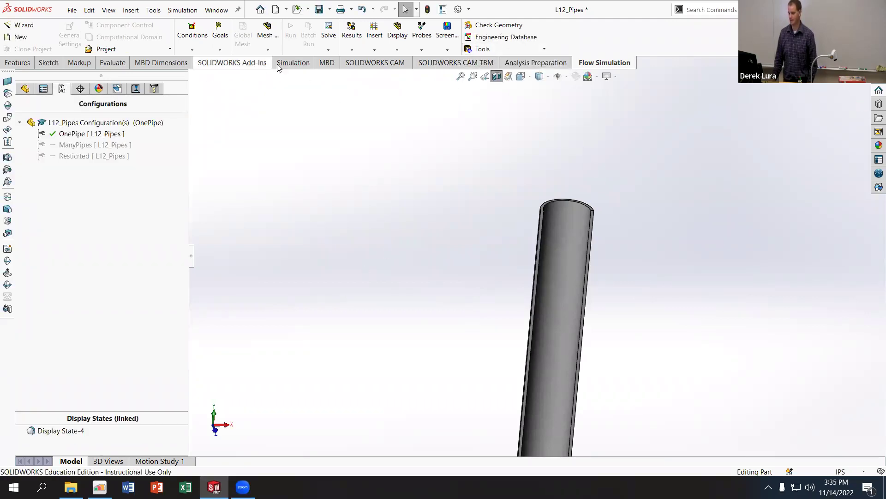
- Unload the TolAnalyst and SOLIDWORKS Simulation add-ins, then check the Flow Simulation add-in
left_click(264, 64)
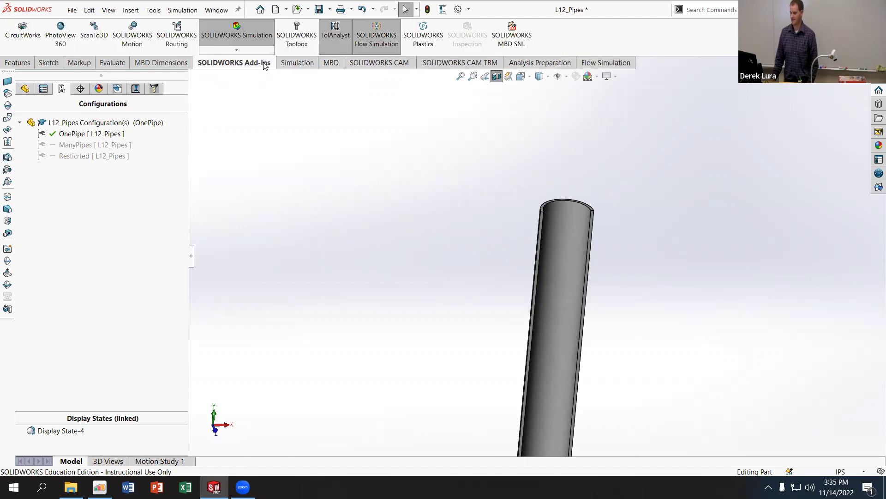
left_click(335, 39)
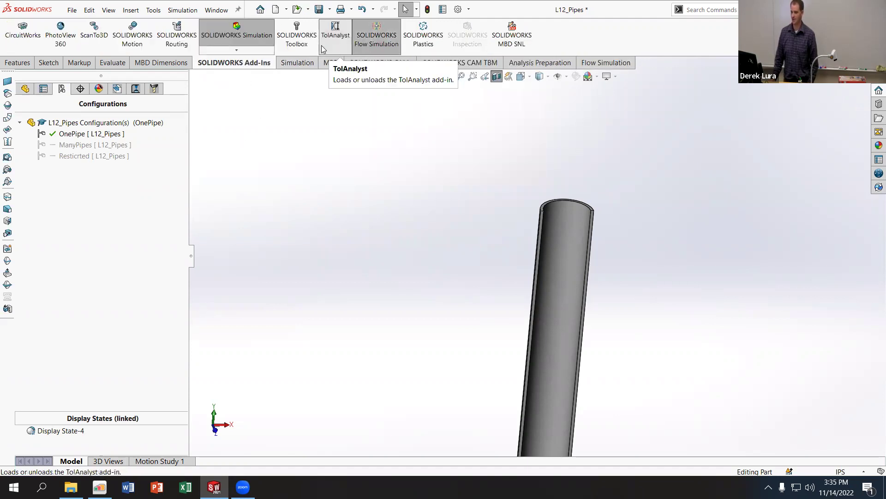
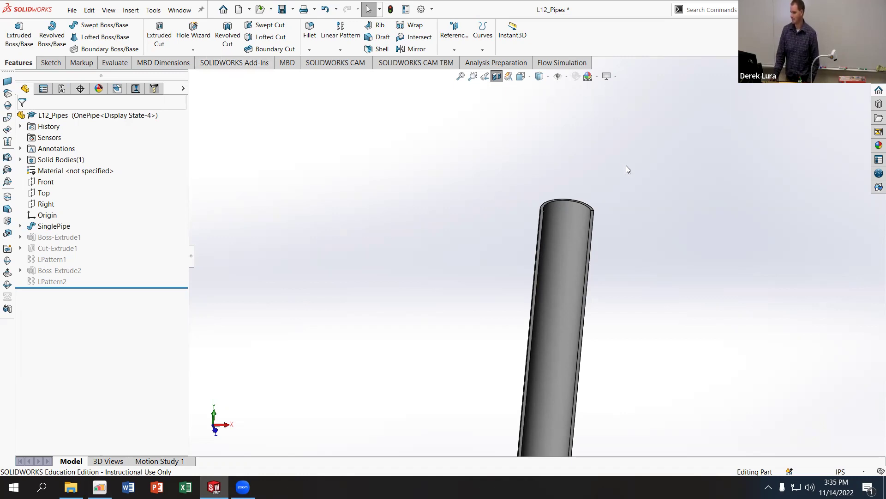
middle_click_drag(631, 184, 607, 202)
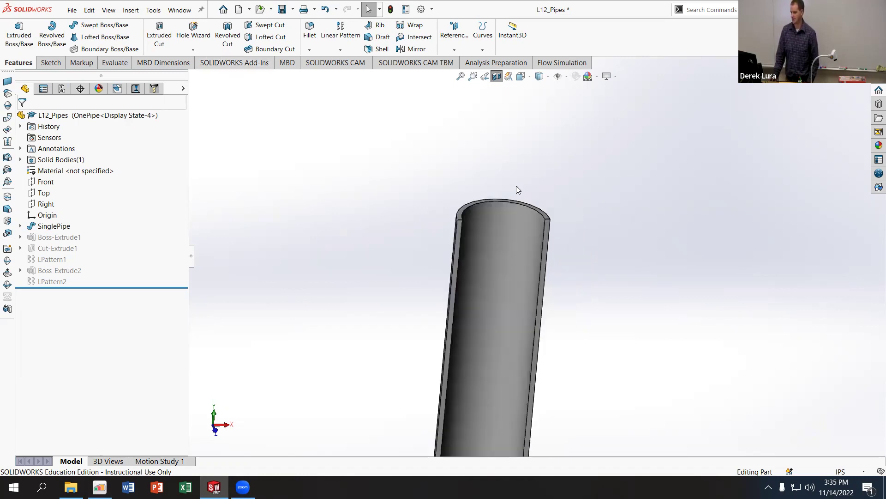
left_click(232, 64)
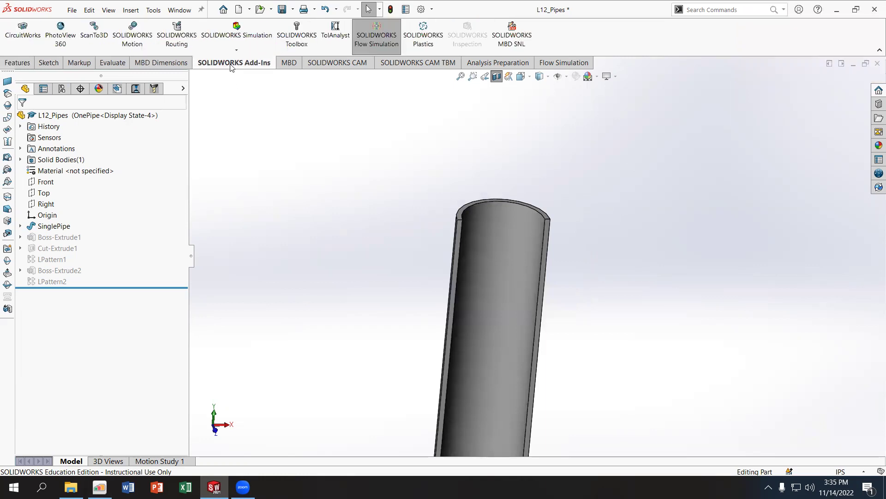
left_click(382, 46)
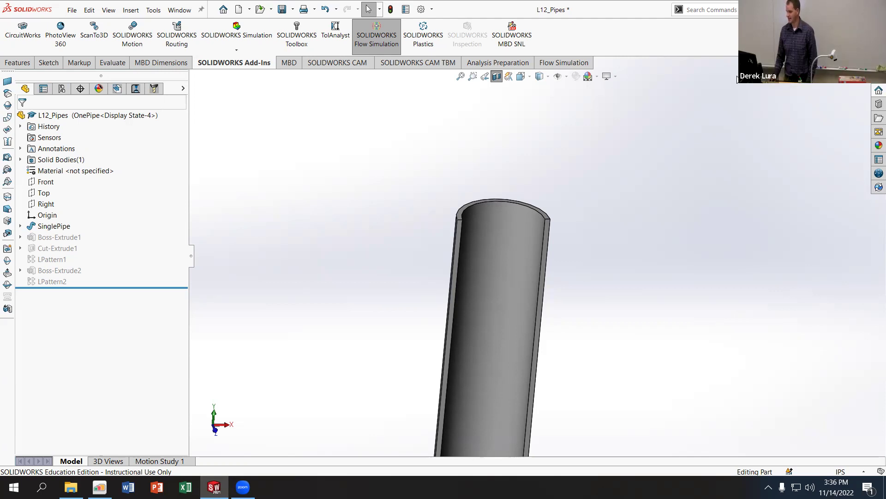
- Create a 0.1 in thick Flow Simulation lid on the open end face of the short vertical pipe
middle_click_drag(560, 138, 560, 163)
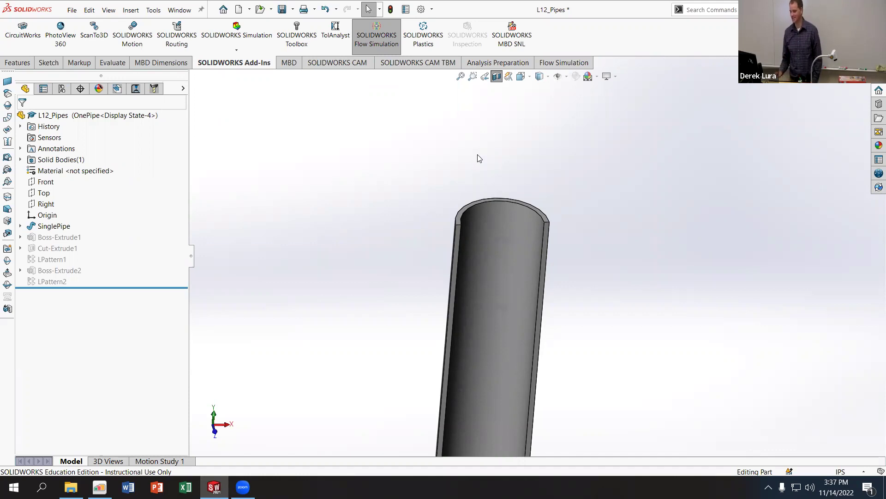
middle_click_drag(446, 151, 447, 165)
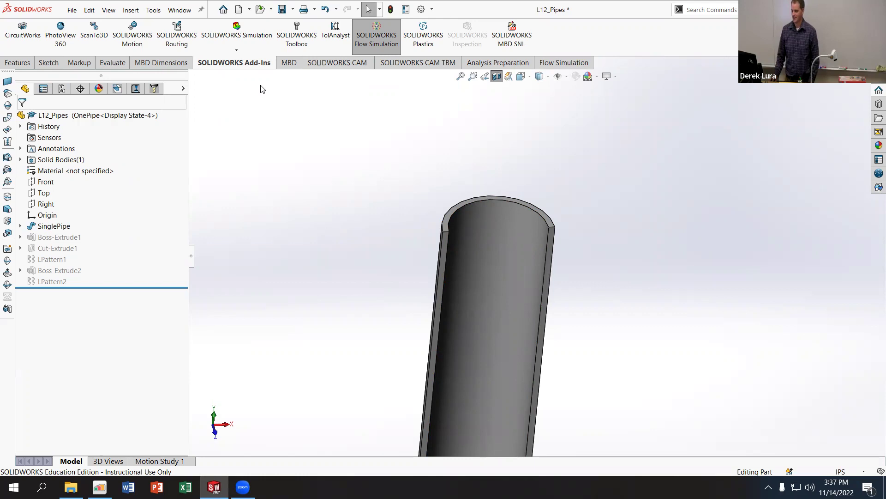
left_click(564, 63)
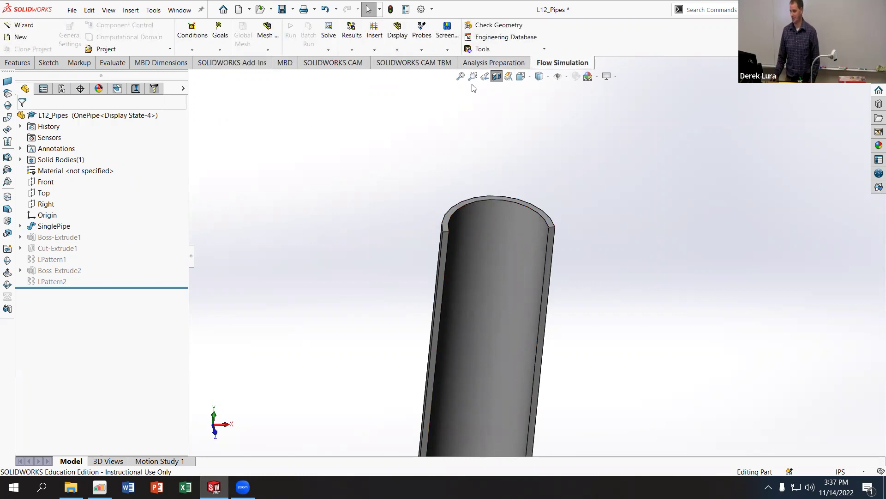
left_click(479, 50)
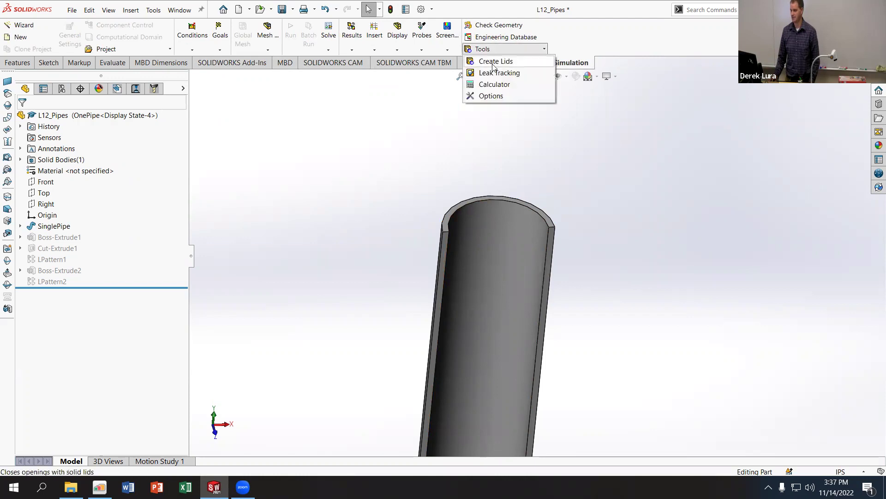
left_click(493, 64)
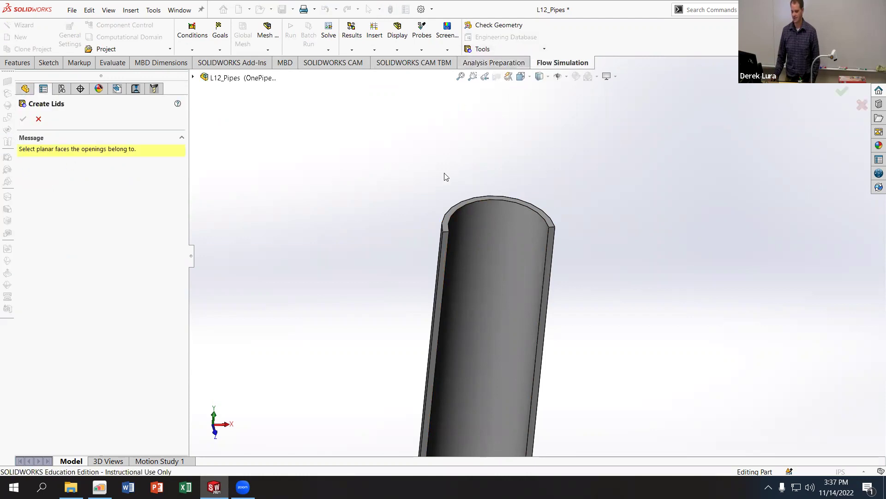
left_click(545, 214)
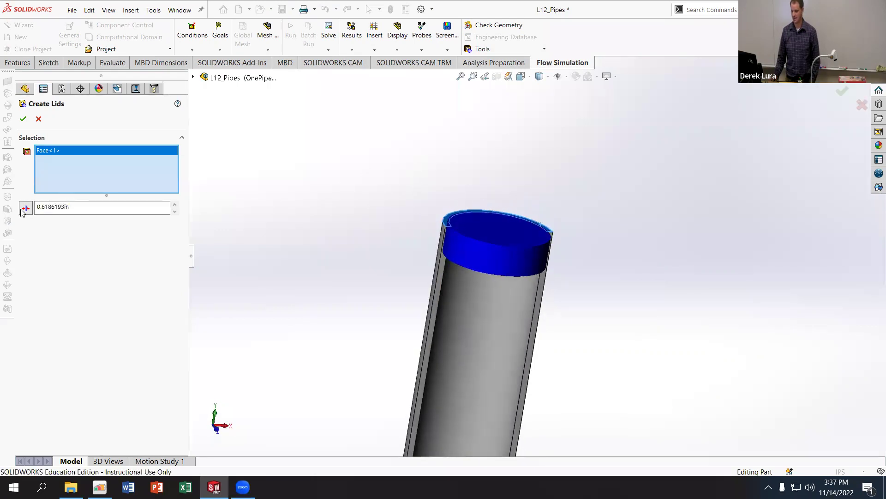
left_click(76, 207)
type("0.1")
key("Return")
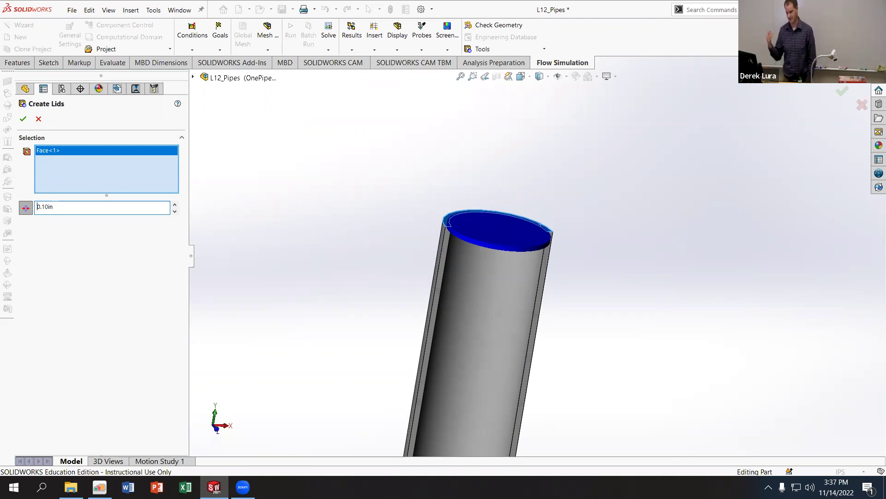
left_click(23, 118)
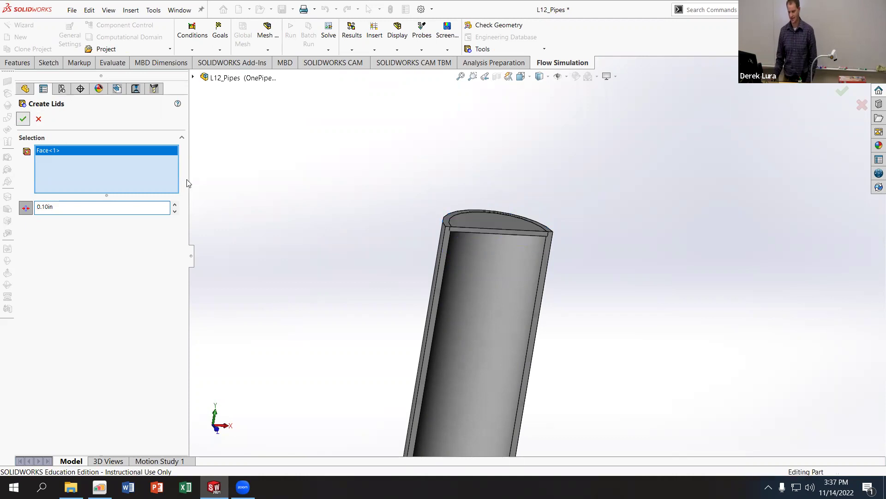
- Create a second Flow Simulation lid on the open end face of the long horizontal pipe, keeping the automatic thickness
scroll(392, 280, "up", 10)
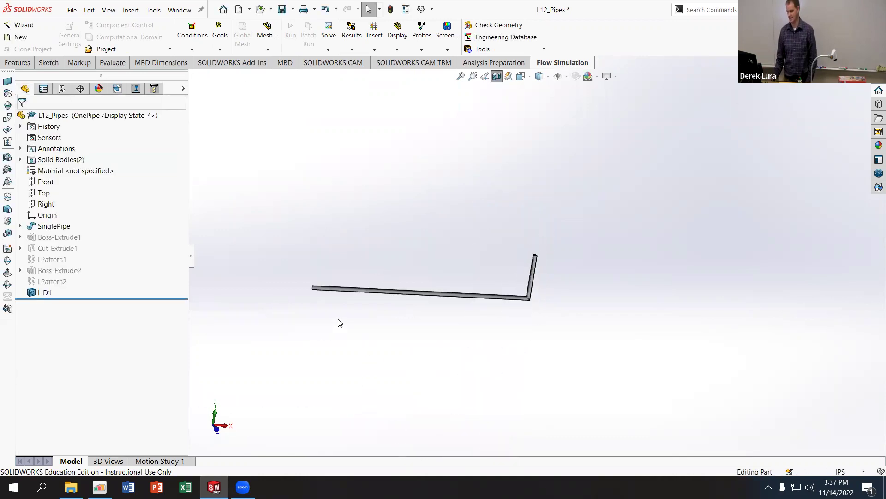
scroll(370, 319, "down", 10)
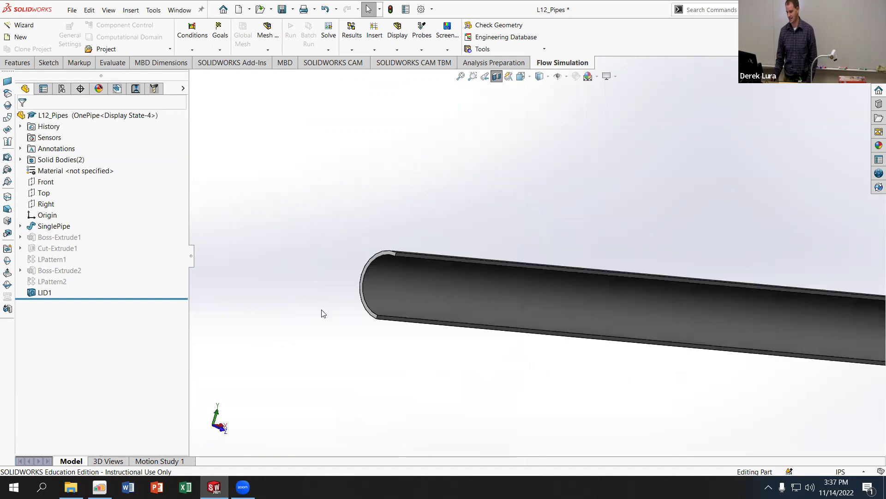
left_click(482, 49)
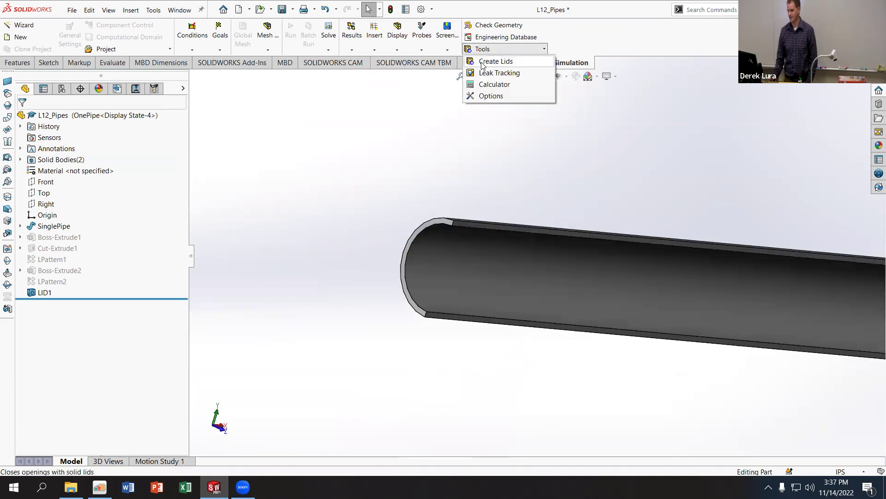
left_click(412, 235)
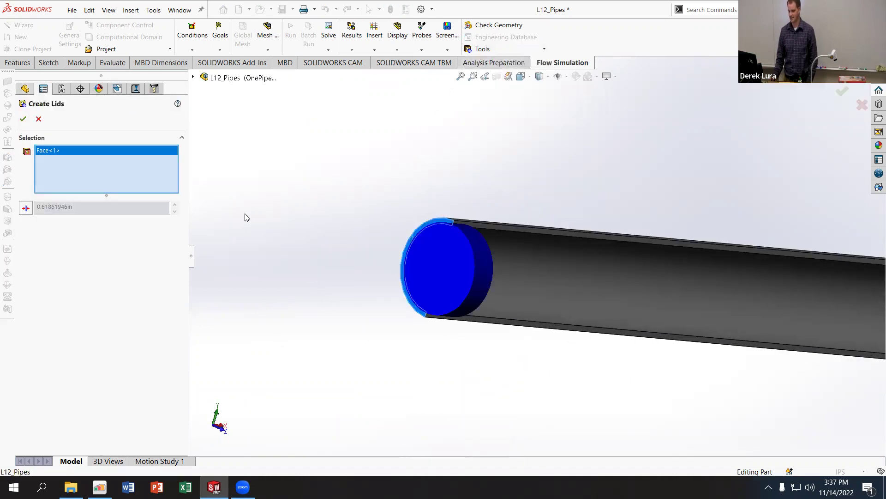
scroll(453, 212, "up", 10)
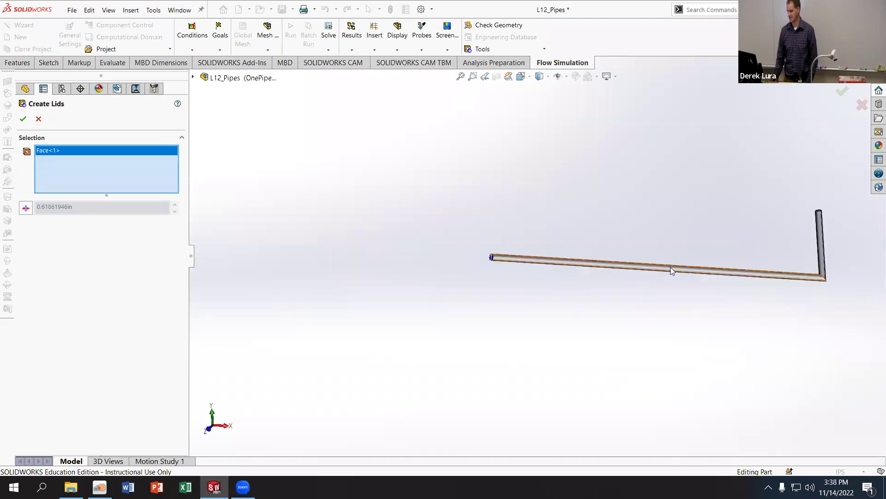
scroll(669, 270, "down", 3)
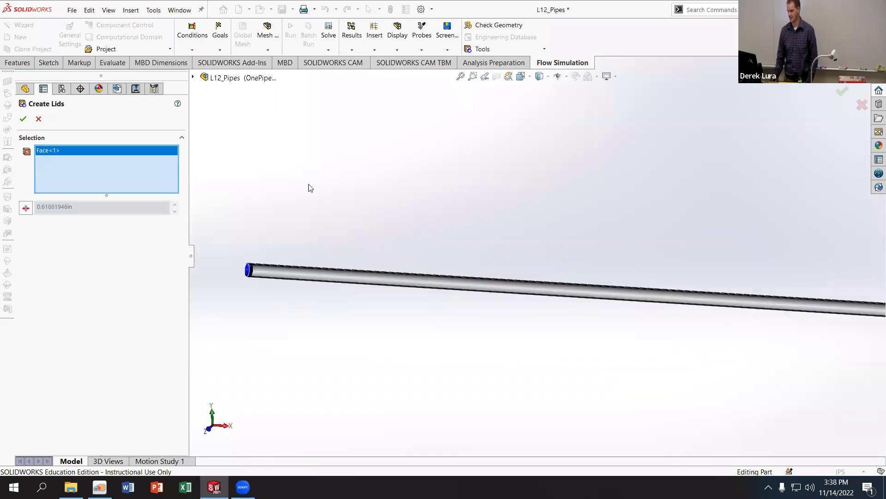
left_click(23, 119)
scroll(469, 207, "up", 5)
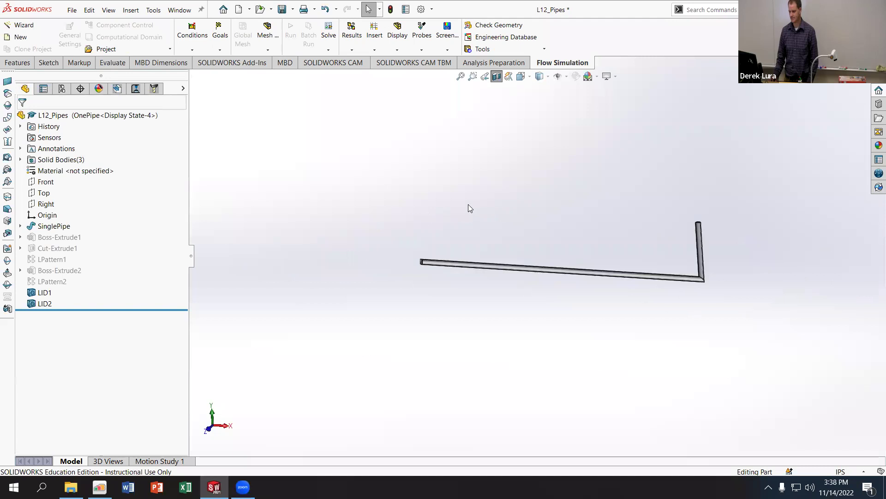
- Expand the part's solid bodies and check the pipe body and the two lid bodies
middle_click_drag(478, 194, 471, 244)
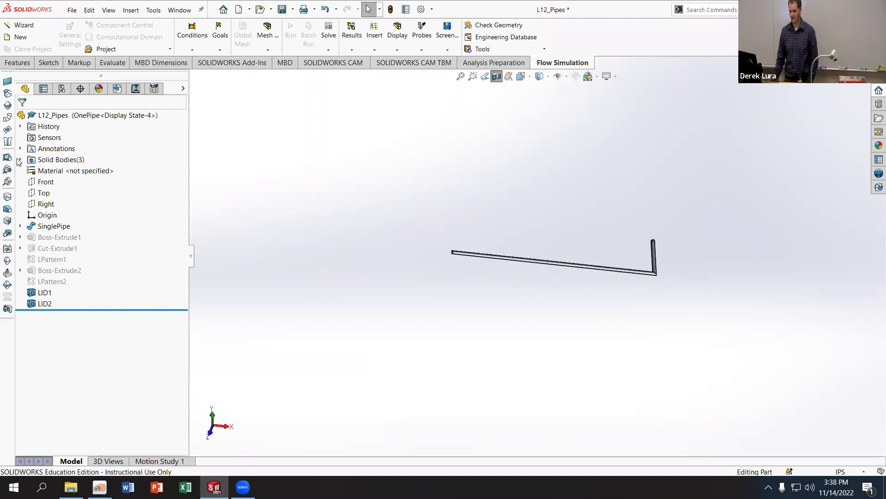
left_click(20, 160)
left_click(64, 170)
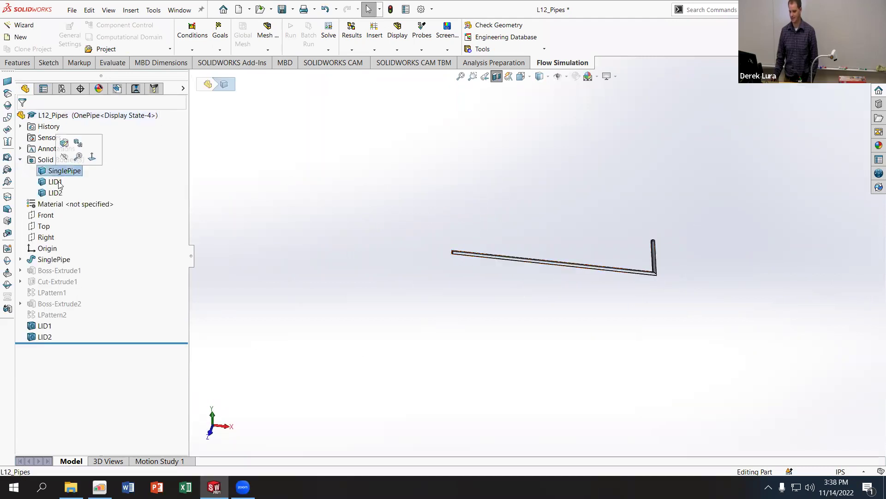
left_click(59, 182)
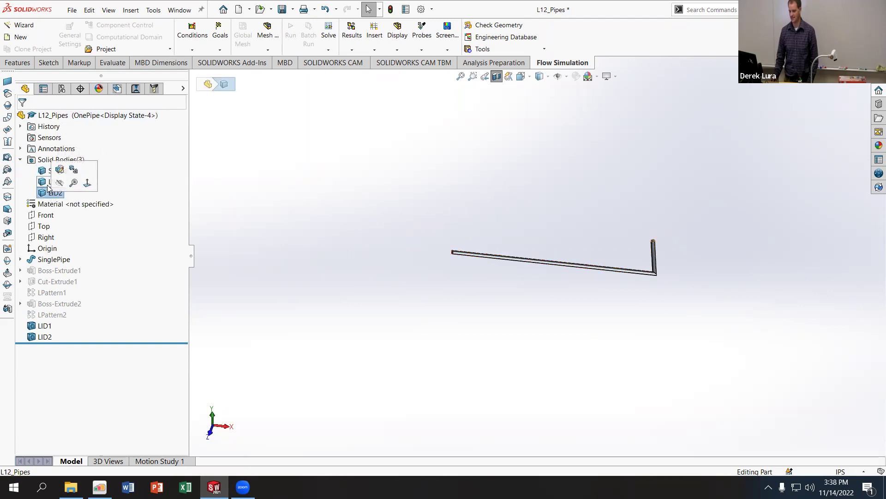
left_click(317, 206)
scroll(566, 256, "down", 3)
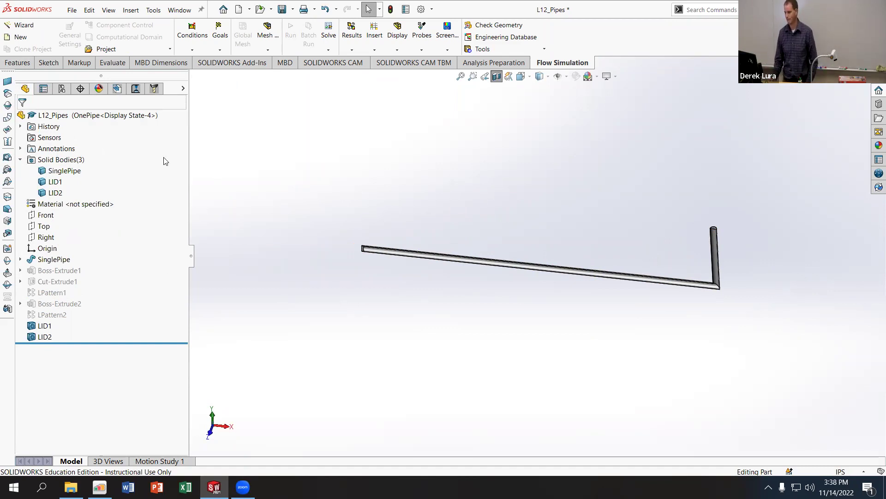
- Start a Flow Simulation wizard project named Sprinkler on the current OnePipe configuration, using the SI (m-kg-s) unit system
middle_click_drag(263, 165, 334, 184)
scroll(575, 252, "down", 3)
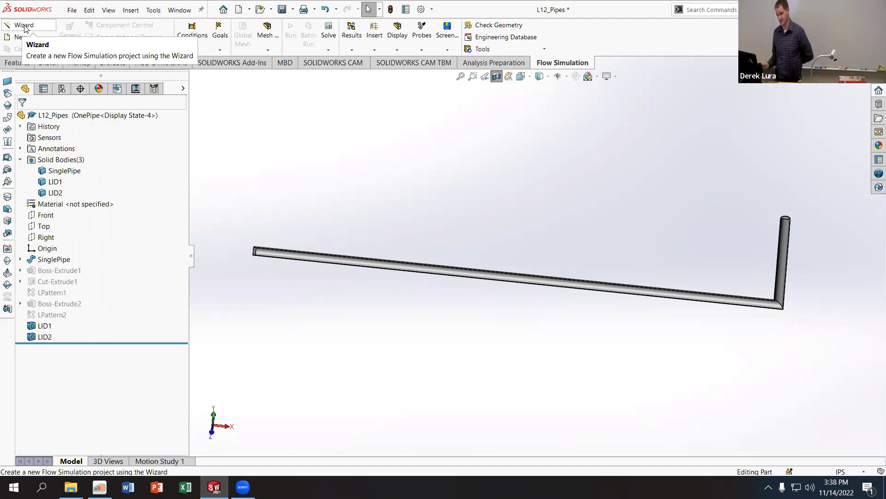
left_click(25, 28)
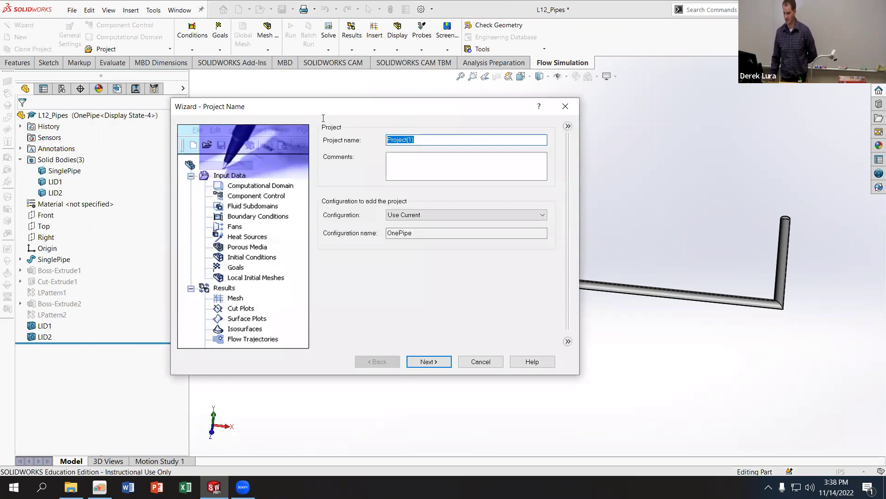
type("Sprinkler")
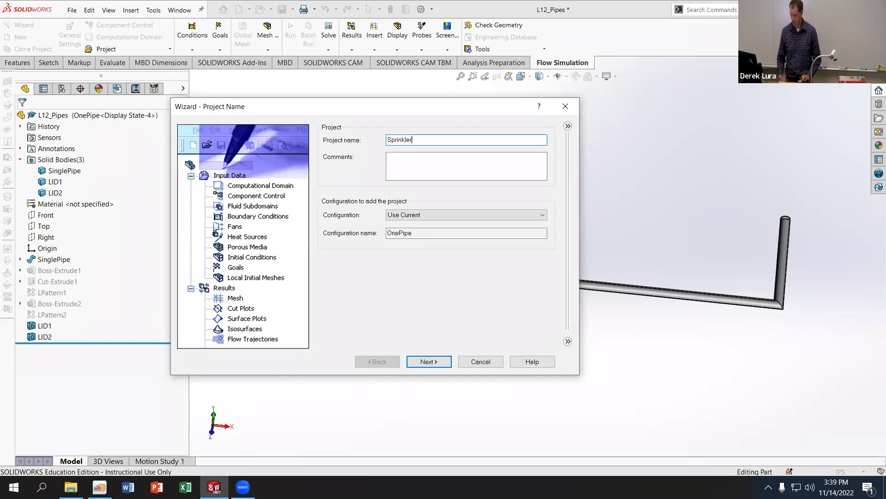
left_click(418, 360)
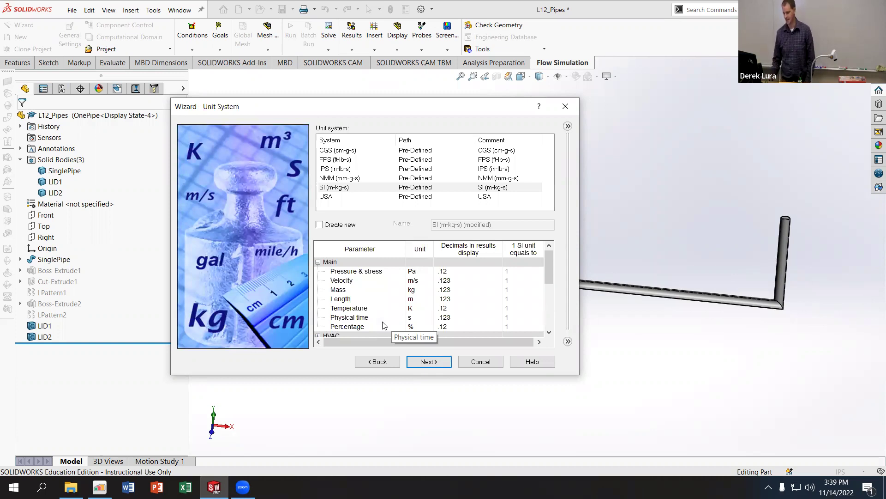
left_click(428, 361)
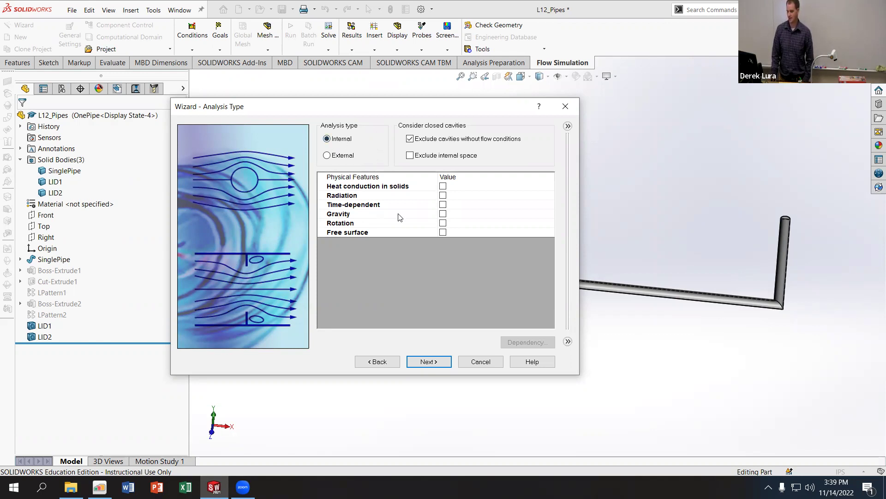
- Enable gravity for the internal analysis, check its direction against the model axes, and set its Y component to -9.81 m/s^2
left_click(443, 214)
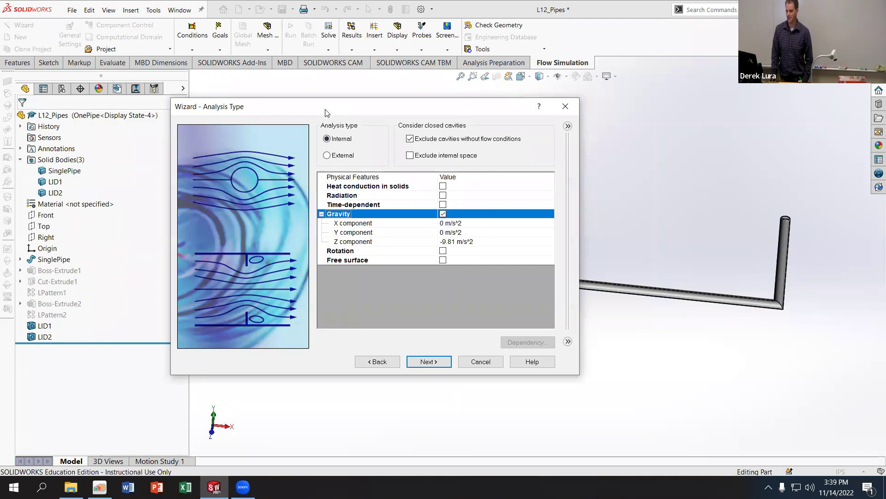
left_click_drag(326, 110, 496, 99)
middle_click_drag(286, 331, 297, 279)
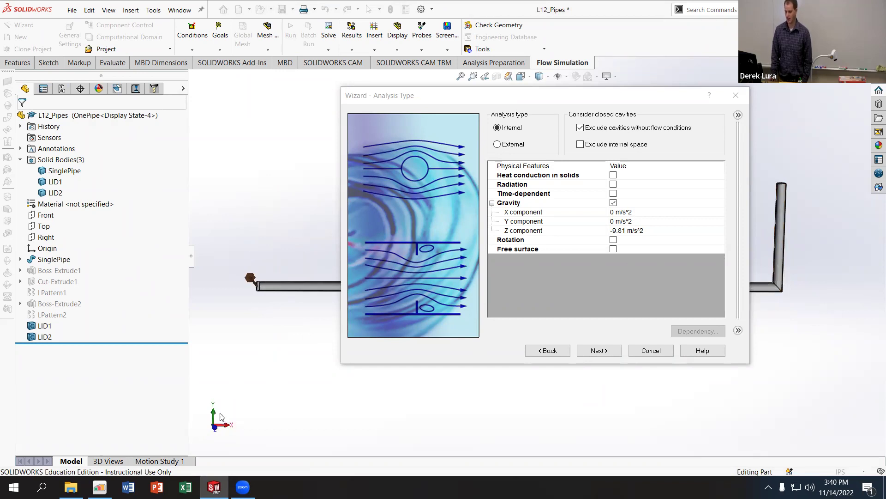
middle_click_drag(236, 312, 243, 414)
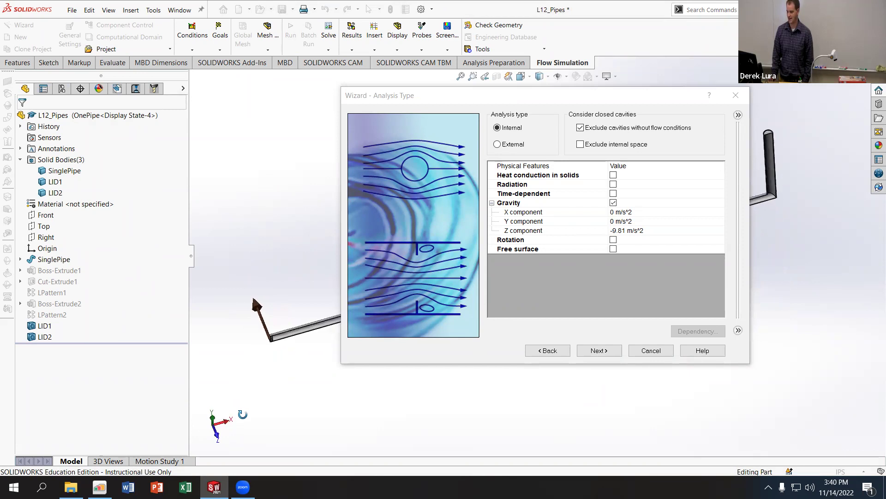
left_click(619, 221)
left_click(617, 222)
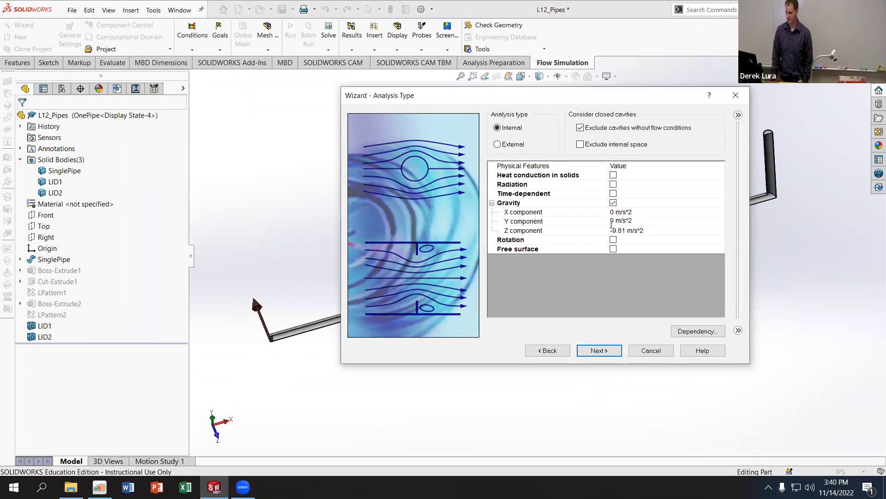
type("-9")
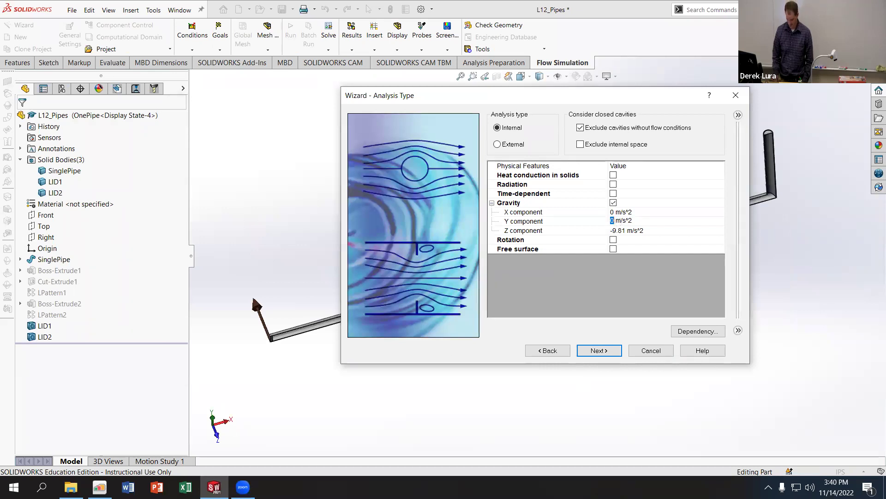
type(".81")
left_click(625, 238)
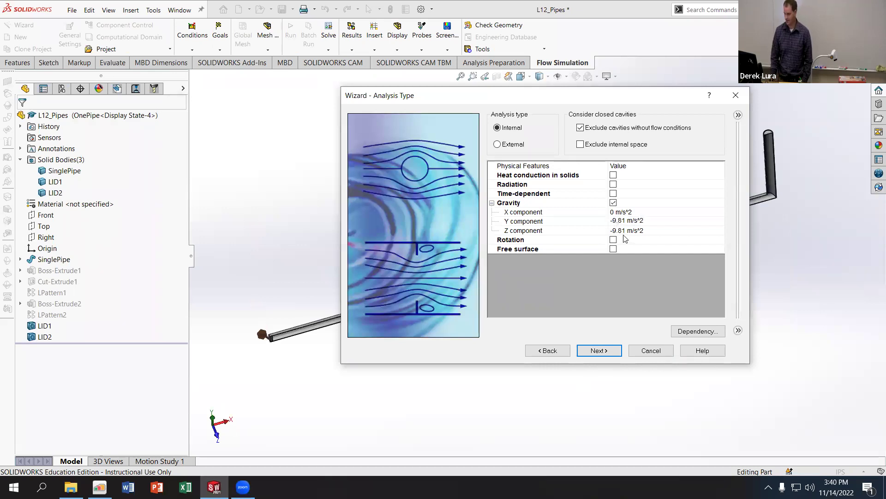
- Set the gravity Z component to 0 m/s^2, leave Rotation off, check the gravity direction and accept the analysis type settings
left_click(621, 230)
left_click(622, 230)
double_click(622, 229)
type("0")
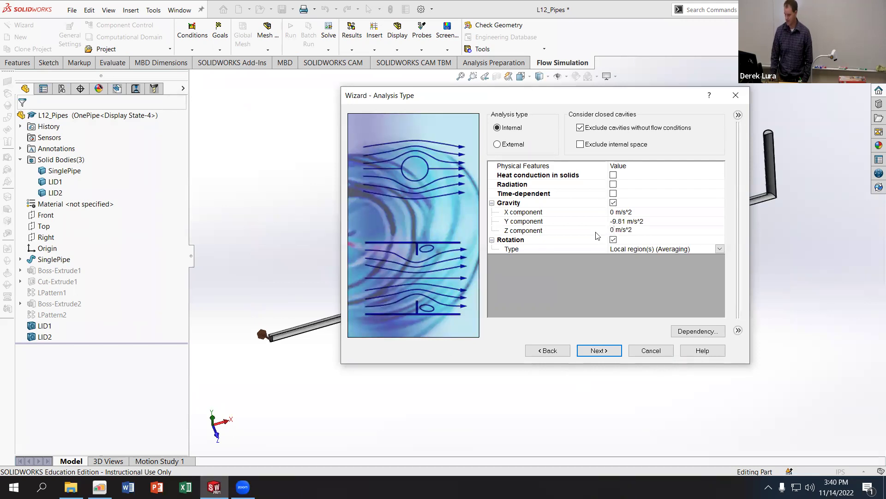
left_click(614, 240)
left_click(614, 240)
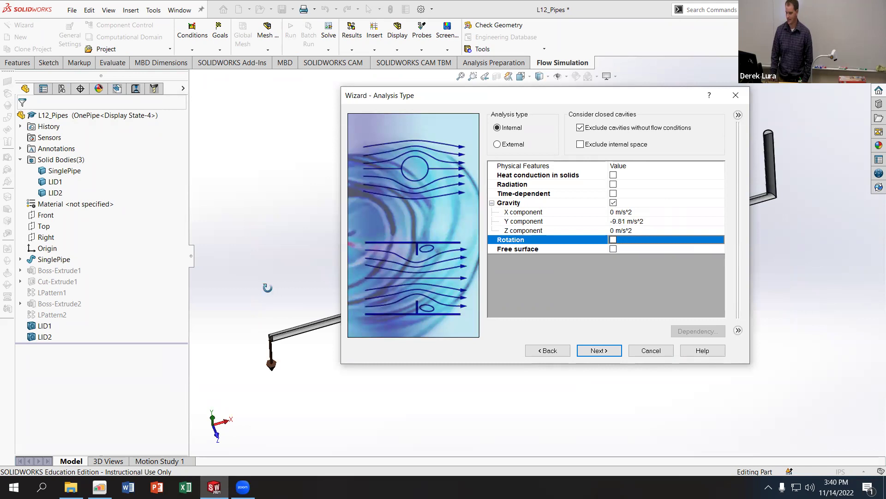
middle_click_drag(267, 288, 261, 244)
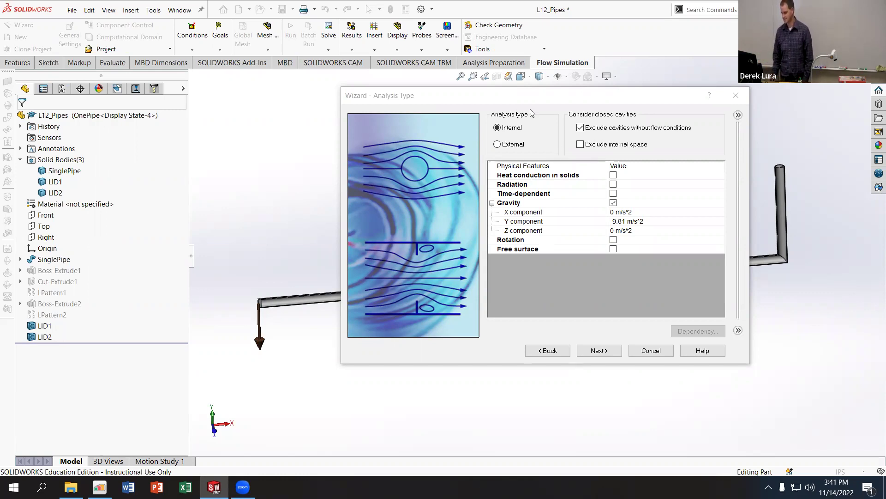
left_click(602, 352)
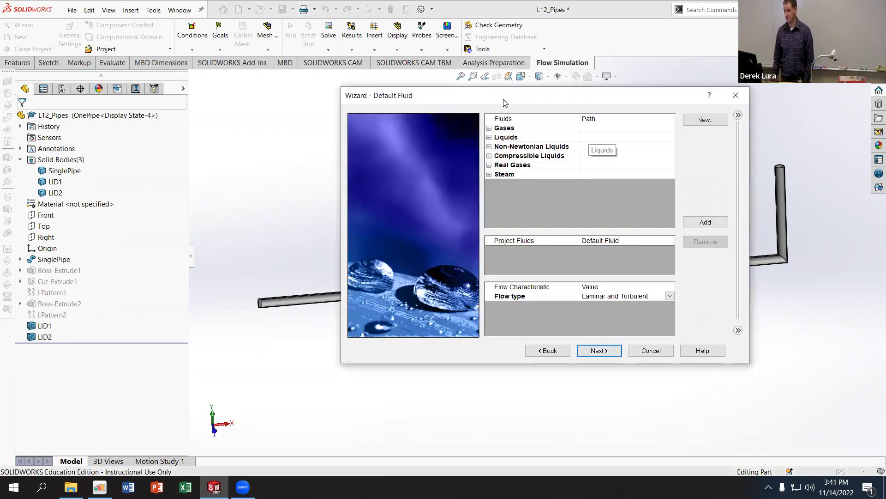
- Browse the predefined fluids and add Water from the liquids as the project's default fluid
left_click(488, 128)
scroll(555, 165, "down", 5)
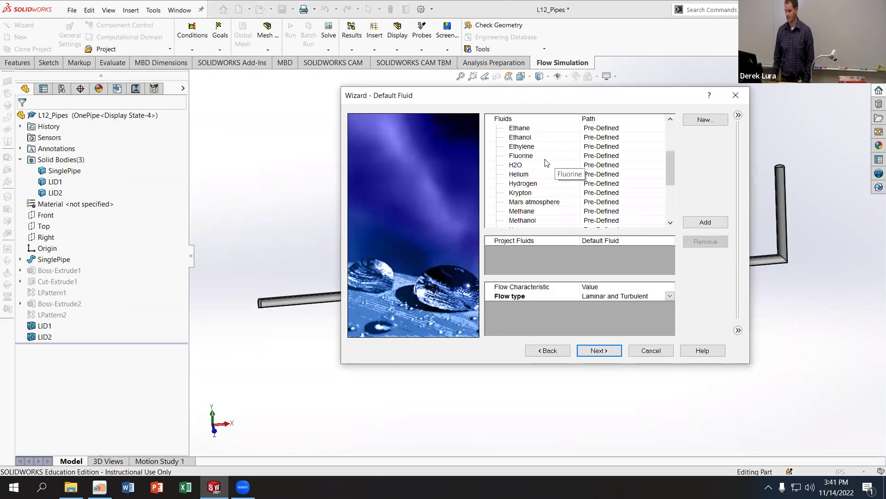
scroll(522, 179, "up", 1)
scroll(522, 180, "up", 4)
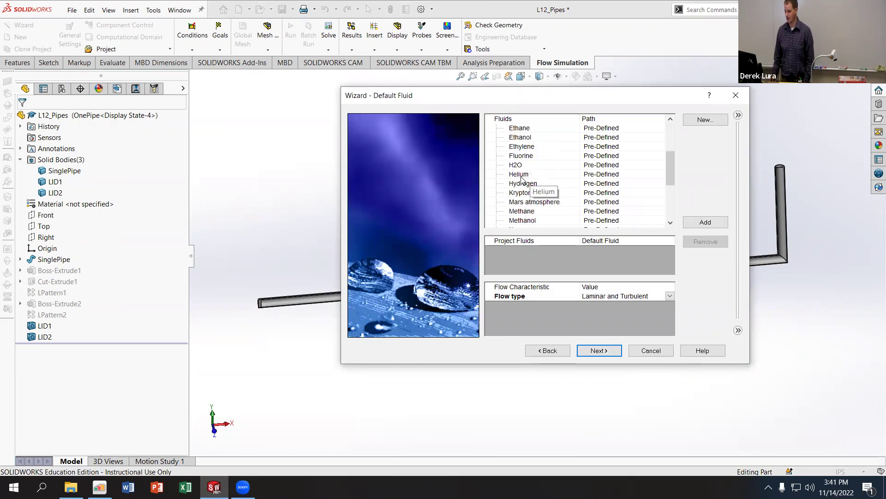
left_click(489, 128)
left_click(489, 137)
scroll(518, 166, "down", 3)
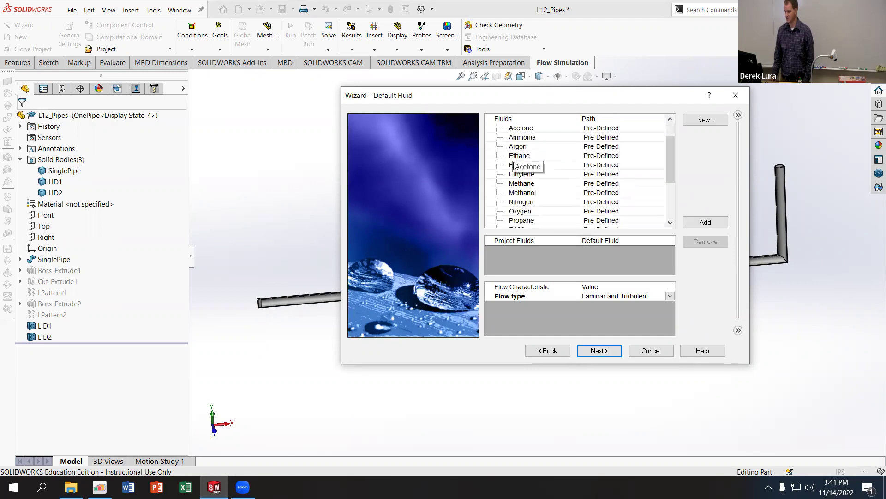
left_click(523, 211)
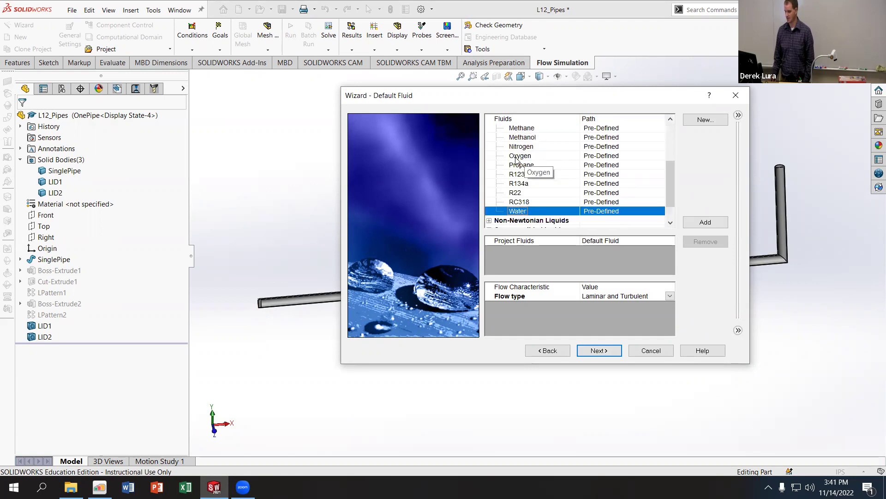
double_click(523, 211)
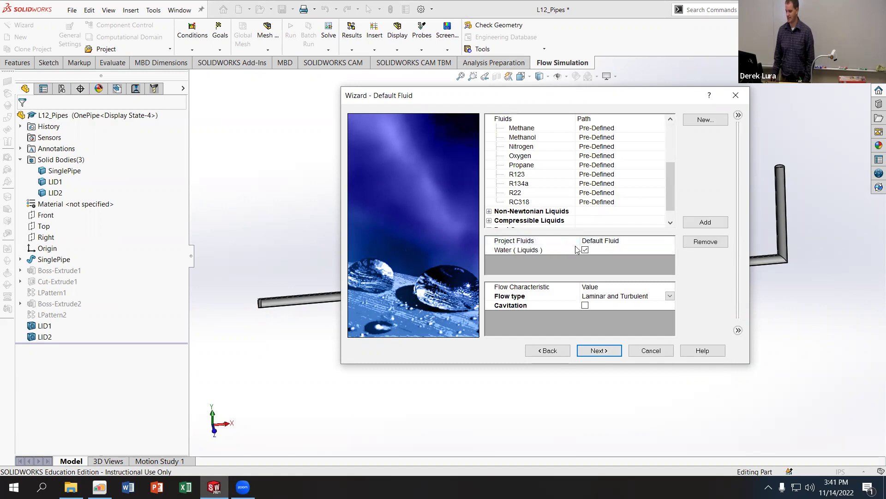
- Keep the flow type as Laminar and Turbulent and continue to the wall conditions
left_click(596, 297)
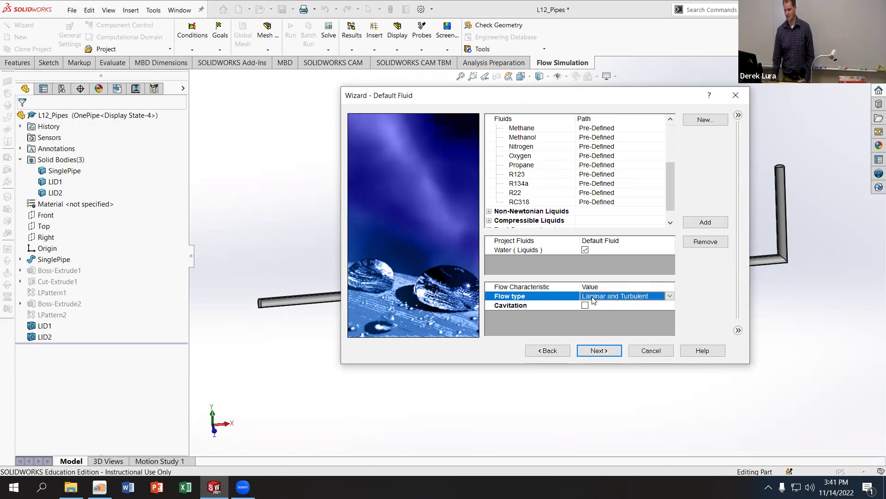
left_click(669, 297)
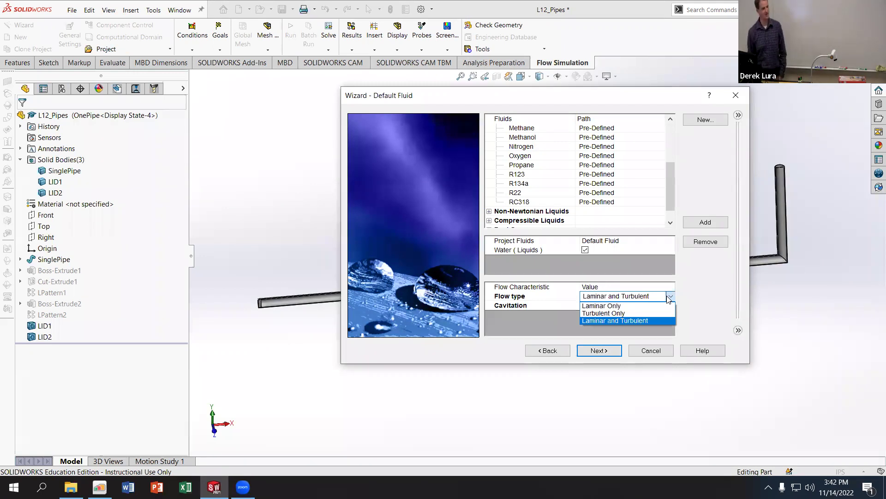
left_click(660, 320)
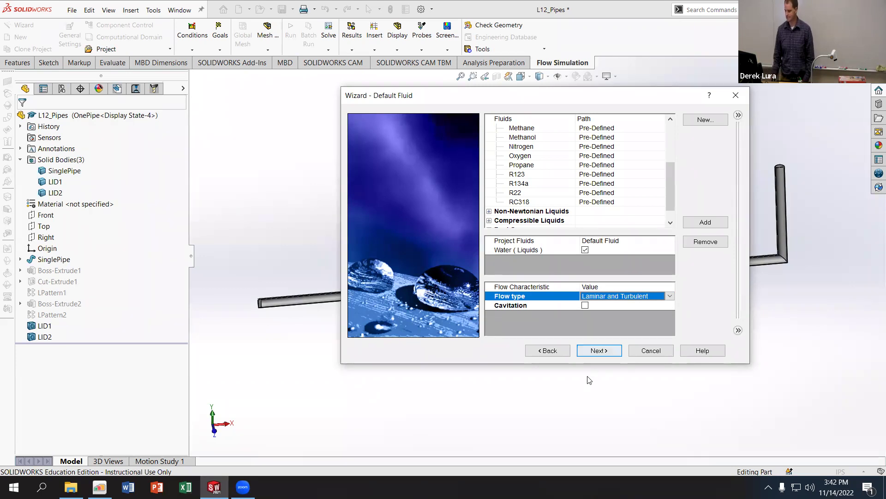
left_click(599, 352)
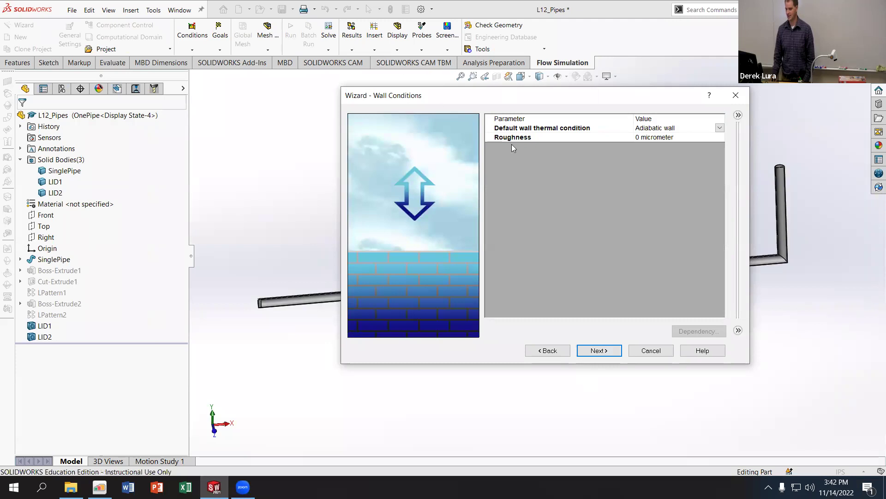
- Set the default wall roughness to 10 micrometers, keep the default initial conditions and finish the project setup
left_click(638, 138)
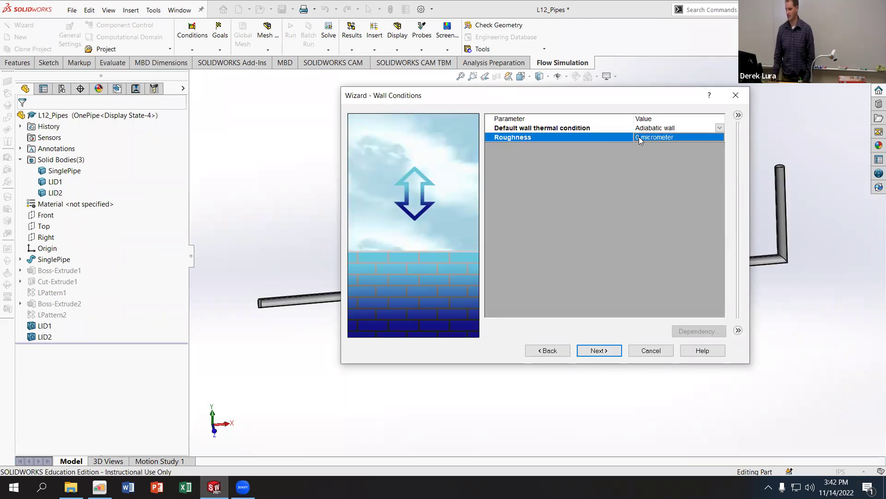
left_click(637, 137)
double_click(636, 137)
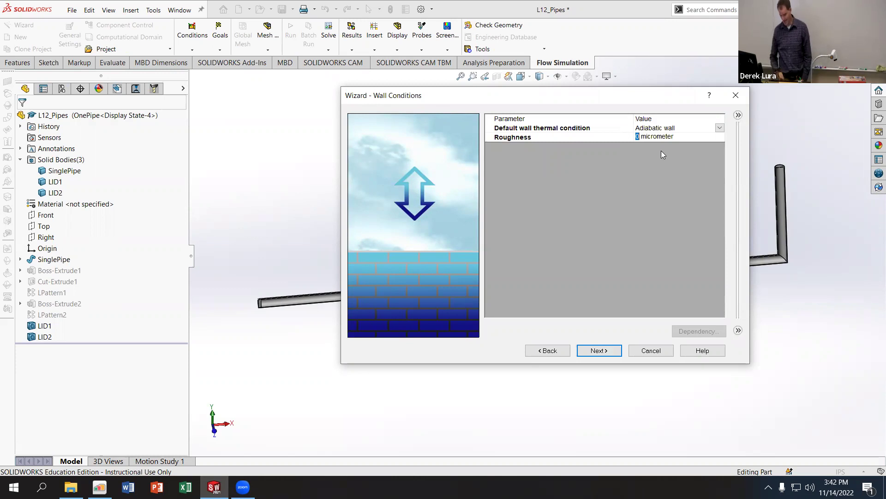
type("10")
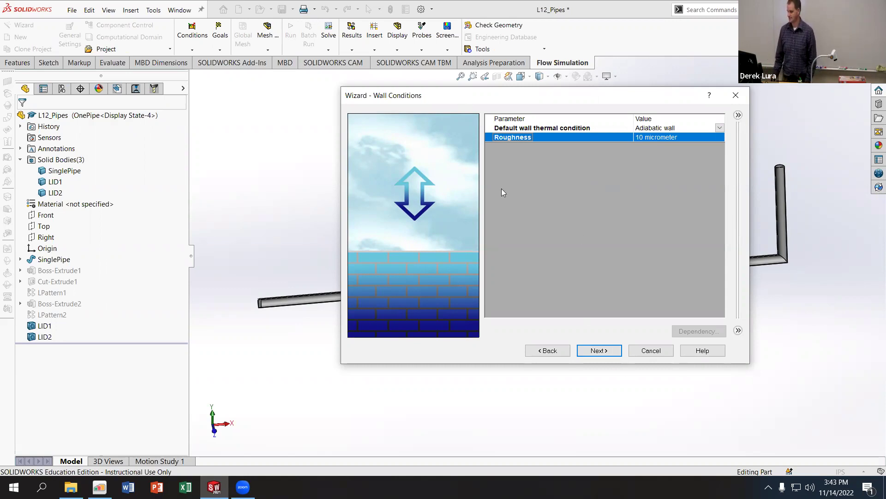
left_click(605, 353)
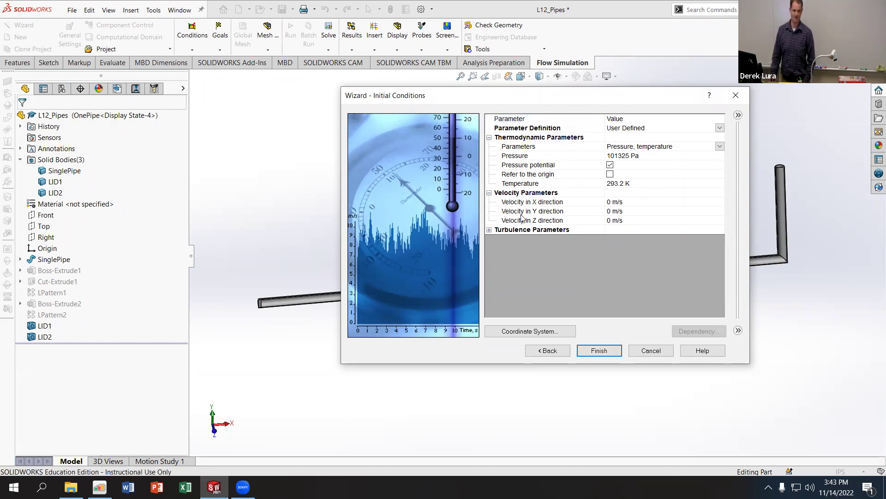
left_click(585, 353)
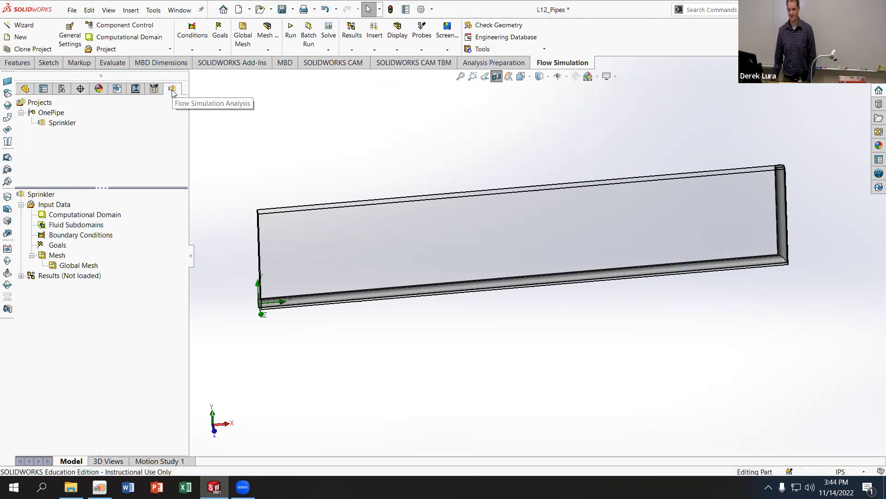
- Compare the model's feature tree with the Sprinkler analysis tree, adjusting the pane width and leaving the analysis tree shown
left_click(26, 89)
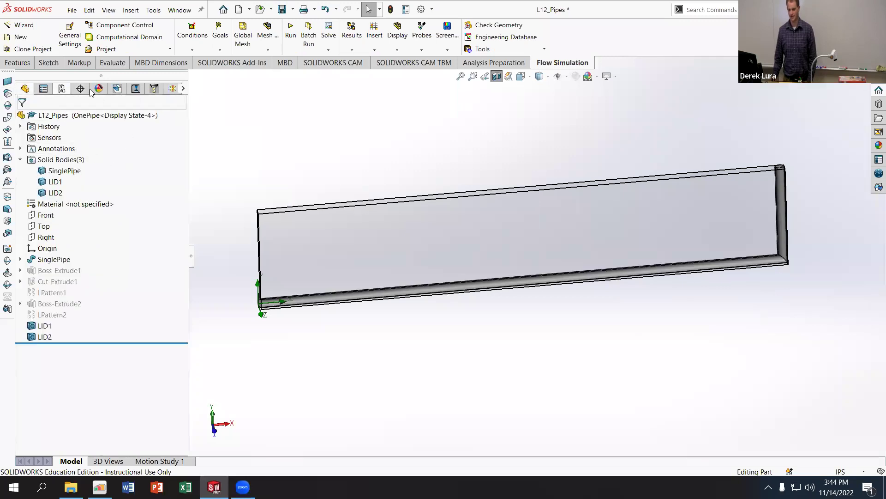
left_click(172, 89)
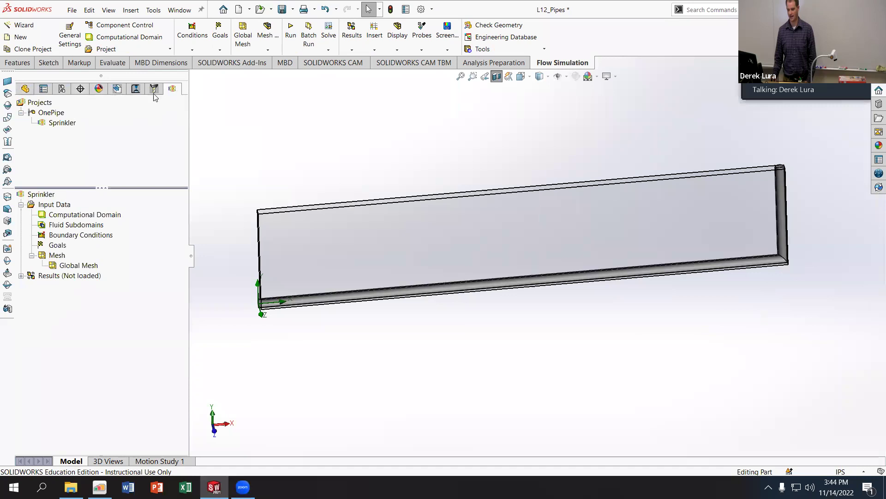
left_click(34, 87)
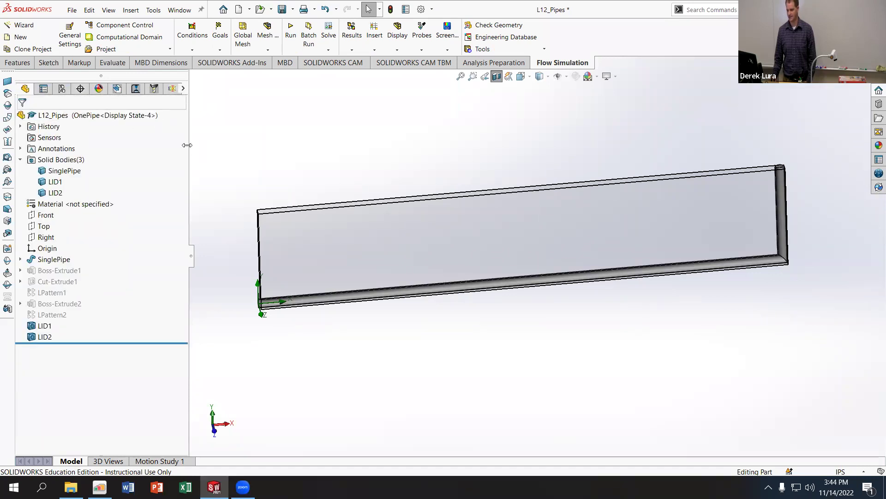
left_click_drag(187, 145, 118, 139)
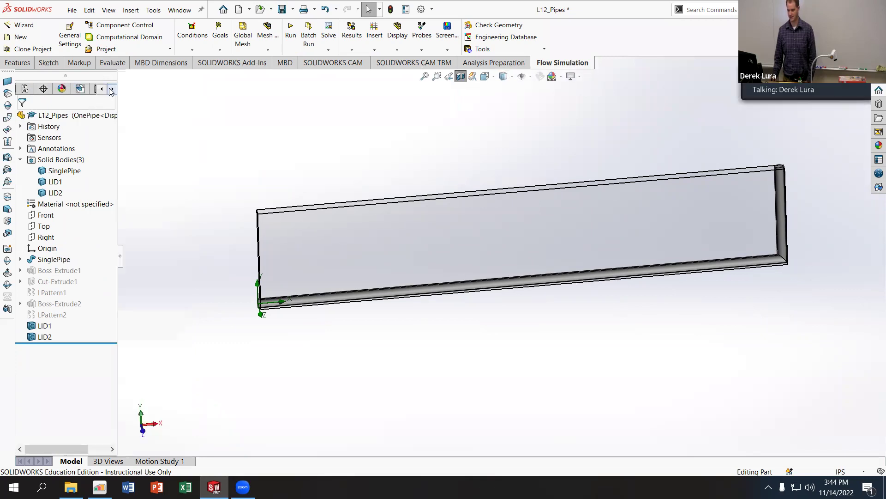
left_click(79, 88)
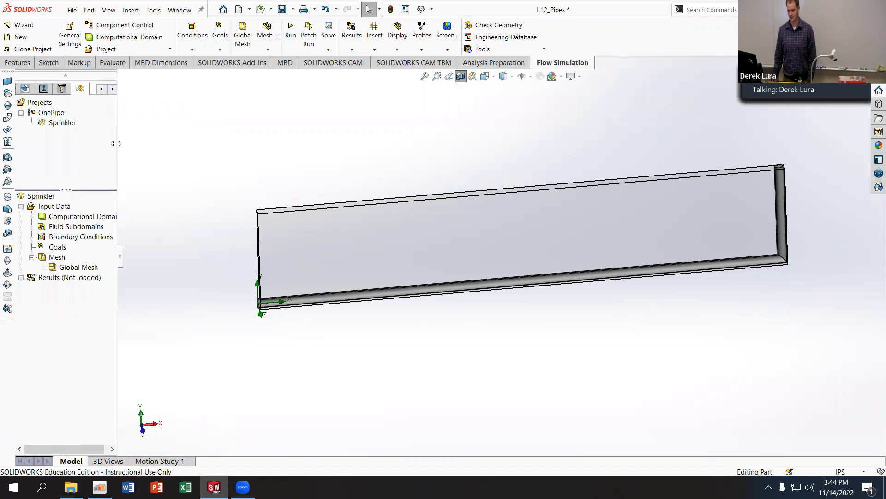
left_click_drag(116, 144, 173, 148)
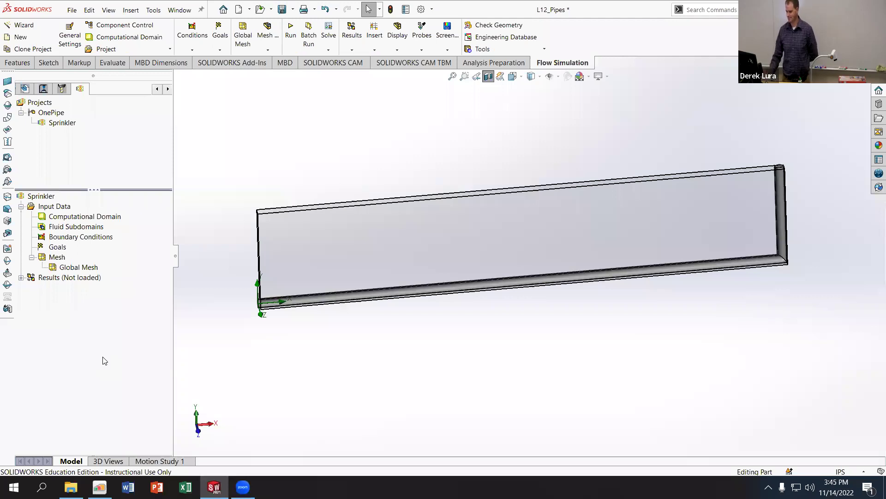
- Start an Inlet Mass Flow boundary condition and set its mass flow rate to 1 kg/s
middle_click_drag(245, 295, 293, 254)
scroll(300, 256, "down", 5)
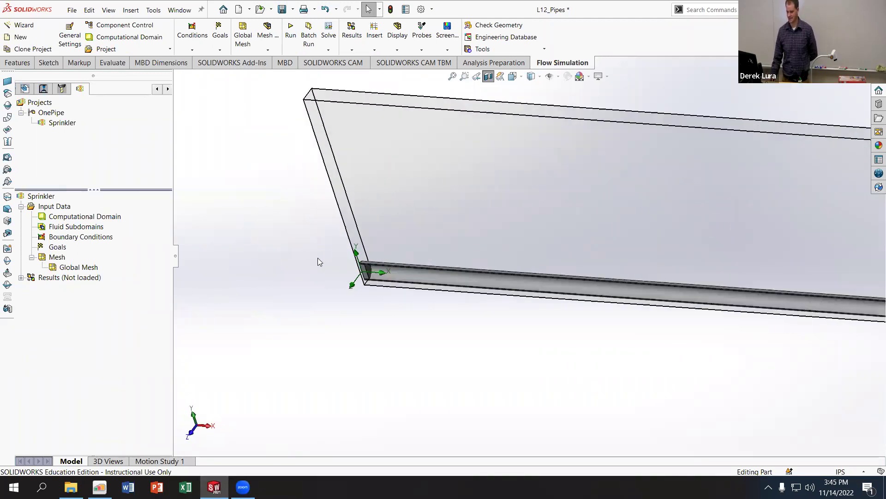
double_click(81, 237)
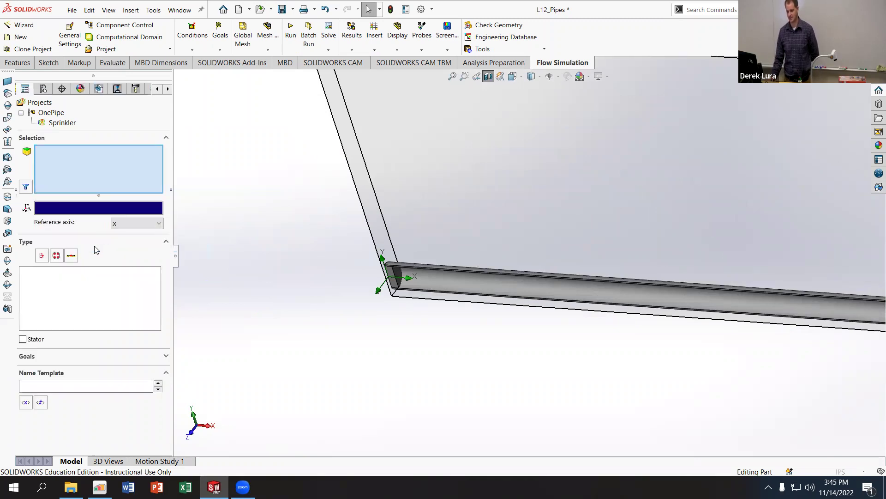
middle_click_drag(354, 229, 521, 262)
scroll(480, 278, "down", 5)
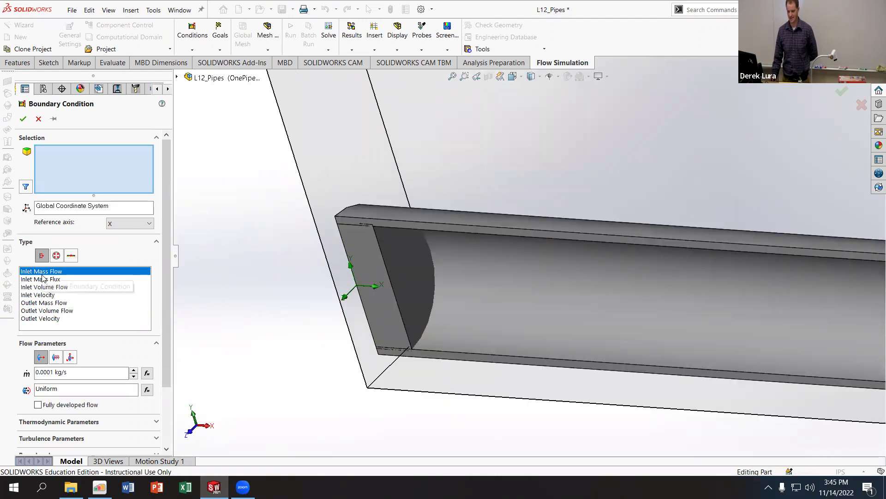
left_click_drag(52, 372, 20, 375)
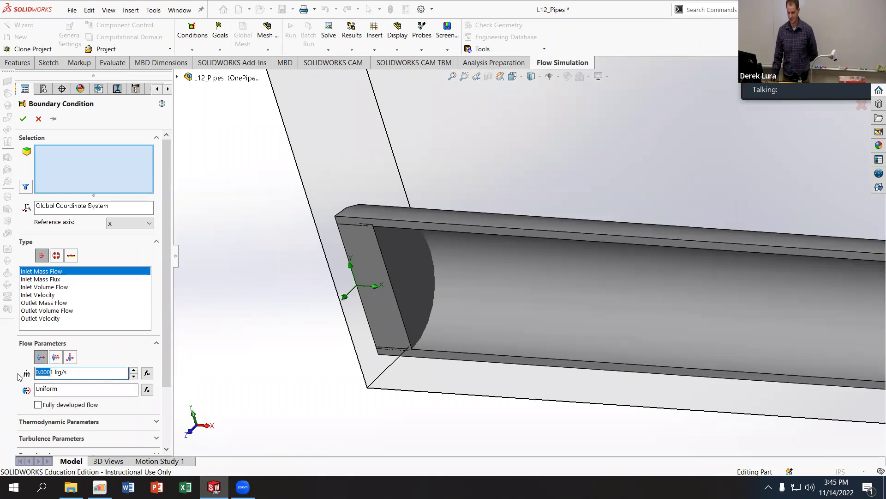
type("1")
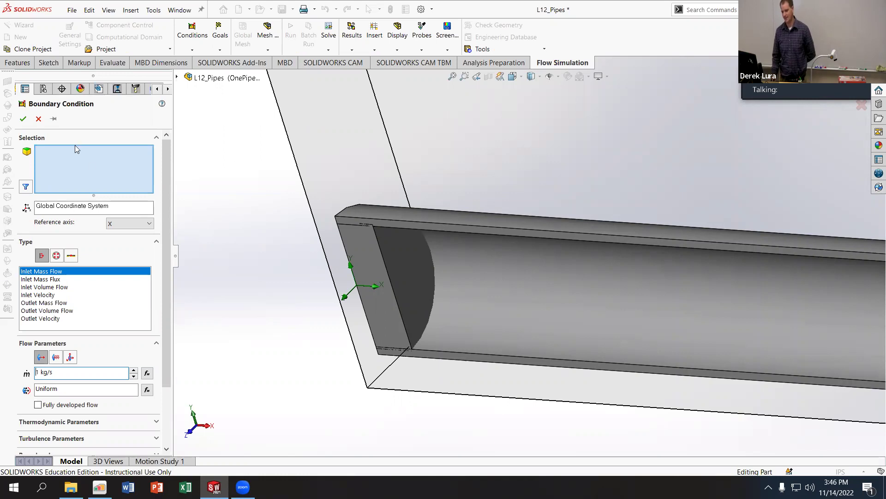
- Apply the inlet condition to the inner face of the lid at the pipe's origin end, keep the Uniform profile and accept it
left_click(419, 252)
middle_click_drag(276, 239, 310, 203)
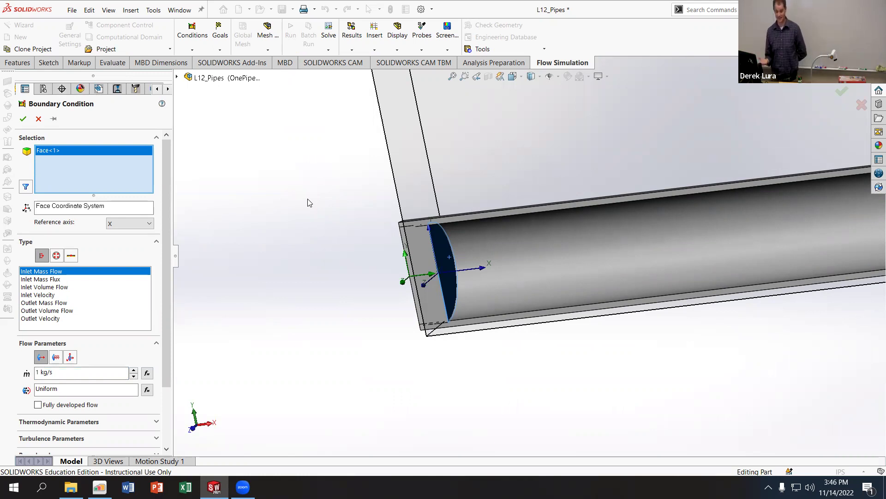
scroll(424, 210, "up", 5)
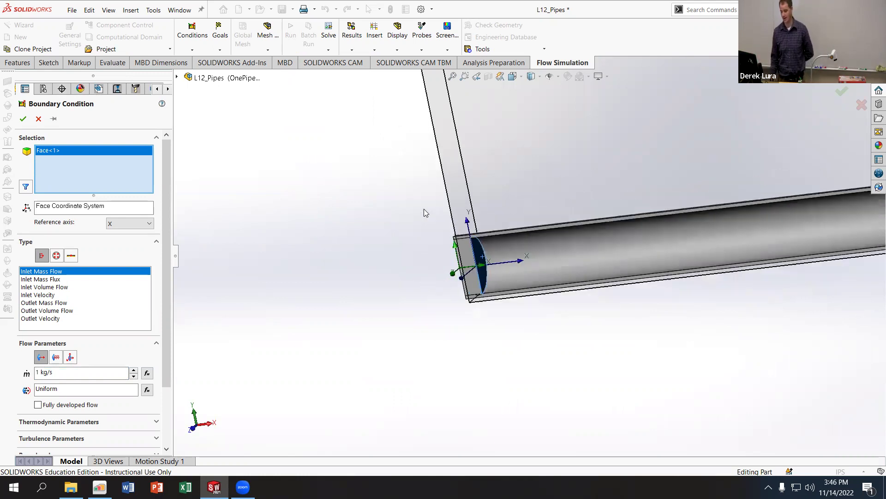
scroll(629, 200, "down", 5)
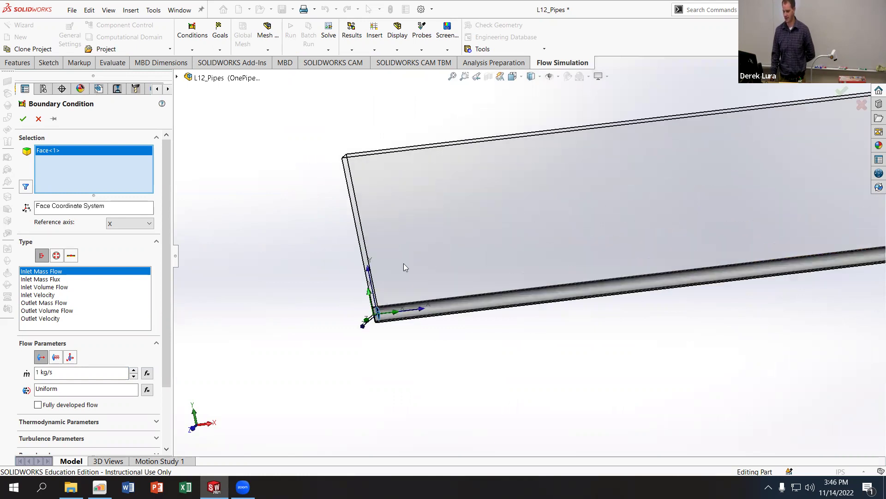
middle_click_drag(412, 233, 586, 219)
scroll(585, 219, "up", 4)
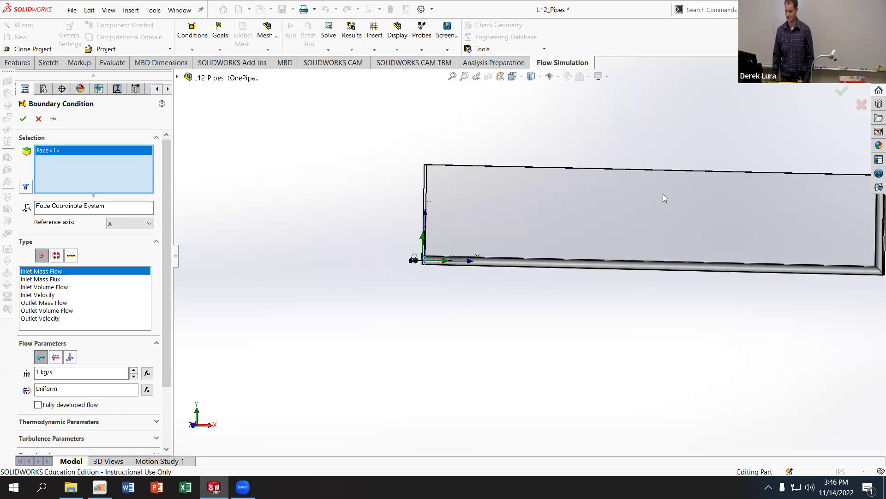
scroll(368, 297, "down", 4)
middle_click_drag(368, 297, 476, 270)
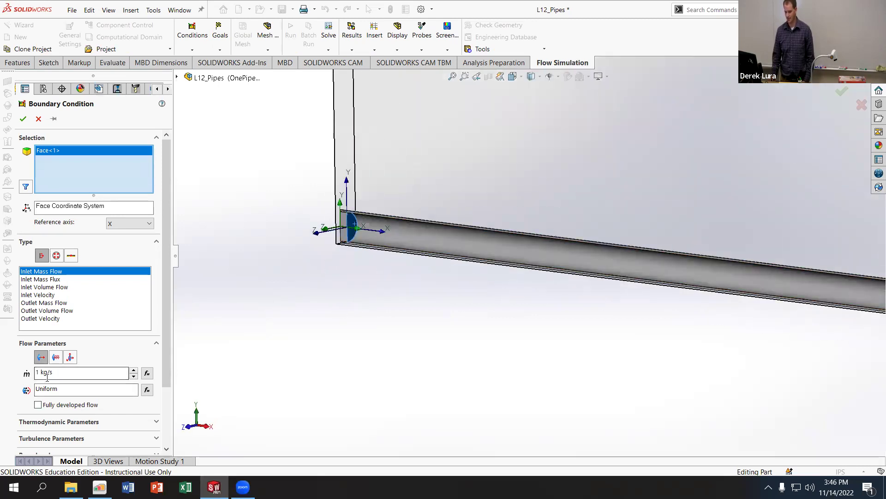
scroll(329, 258, "down", 2)
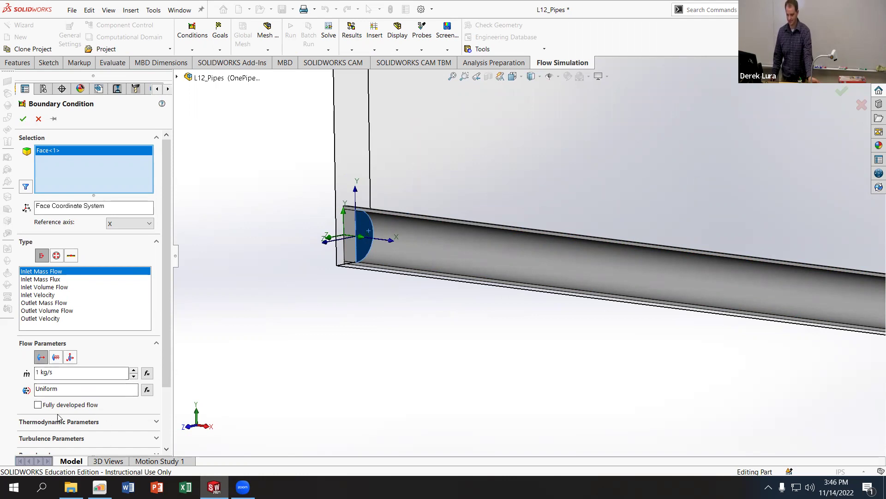
left_click(22, 119)
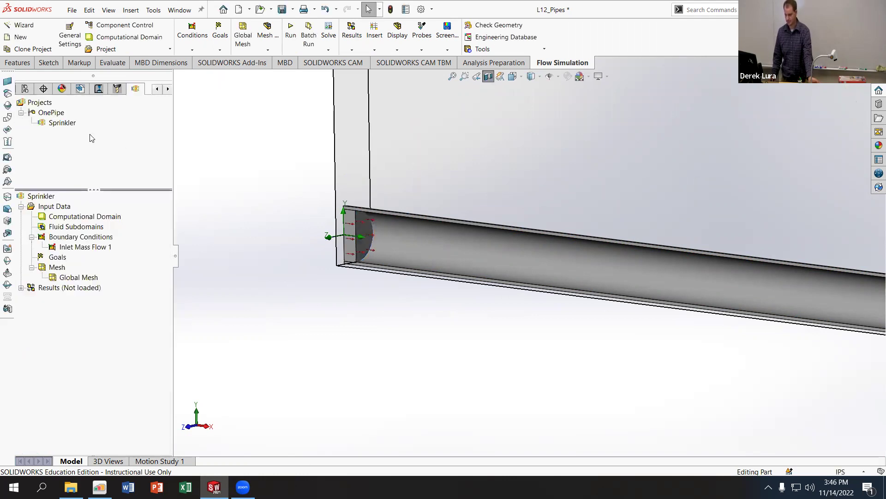
- Start a second boundary condition as an Environment Pressure opening on the inner lid face at the vertical pipe's upper end
scroll(399, 226, "down", 5)
middle_click_drag(422, 283, 490, 281)
scroll(490, 281, "up", 4)
scroll(600, 314, "up", 3)
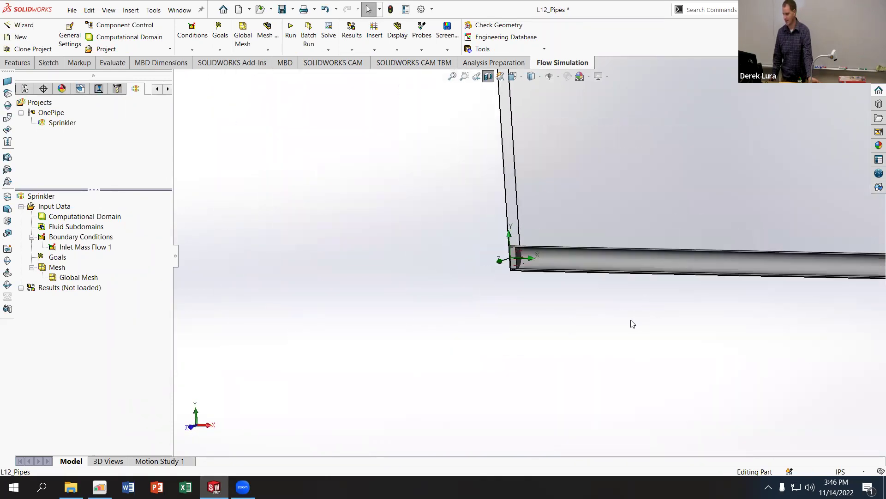
middle_click_drag(629, 322, 831, 279)
scroll(688, 240, "down", 5)
scroll(508, 227, "down", 4)
scroll(463, 216, "down", 3)
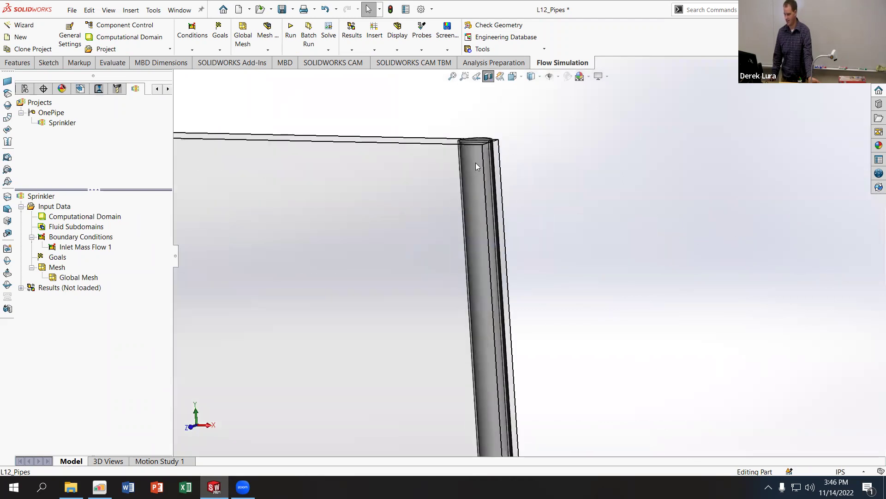
middle_click_drag(476, 163, 211, 179)
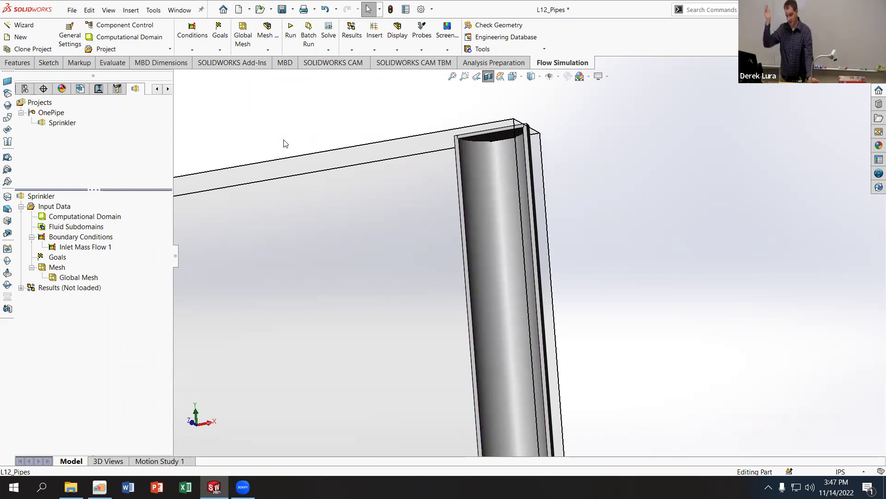
right_click(73, 236)
left_click(93, 243)
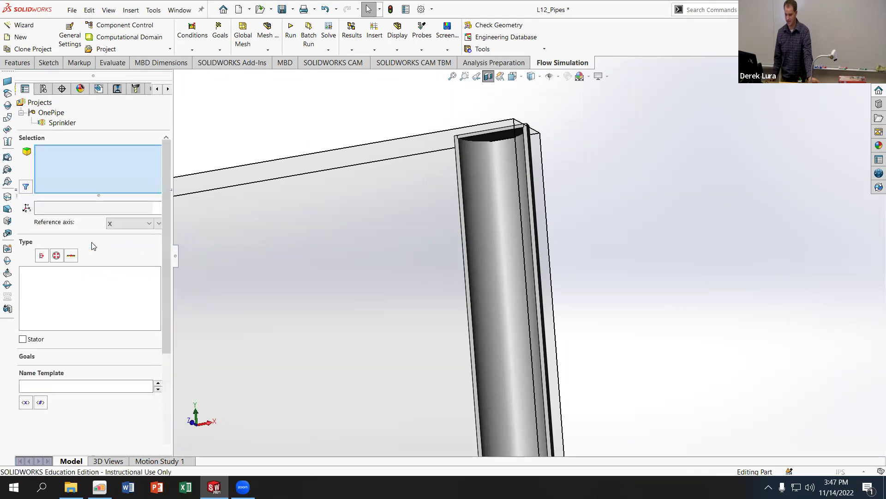
left_click(57, 255)
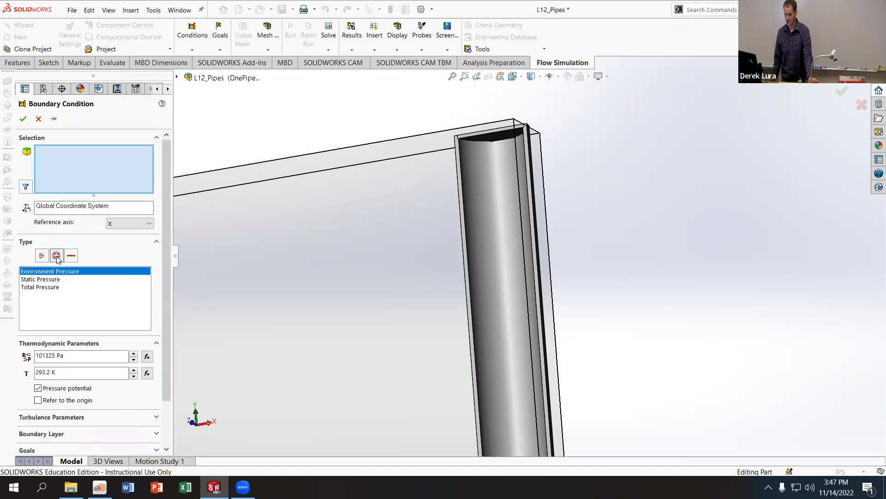
middle_click_drag(367, 160, 323, 277)
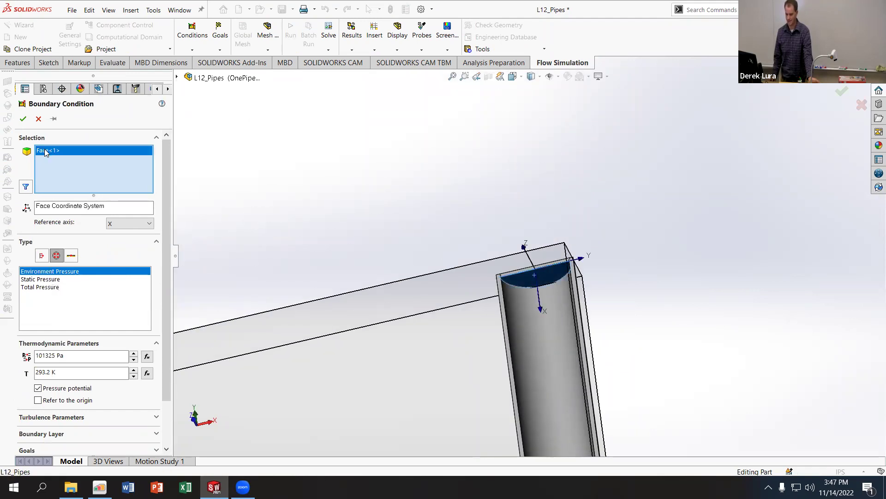
- Compare the flow opening and wall types for the selected outlet face, and return to Environment Pressure
left_click(43, 259)
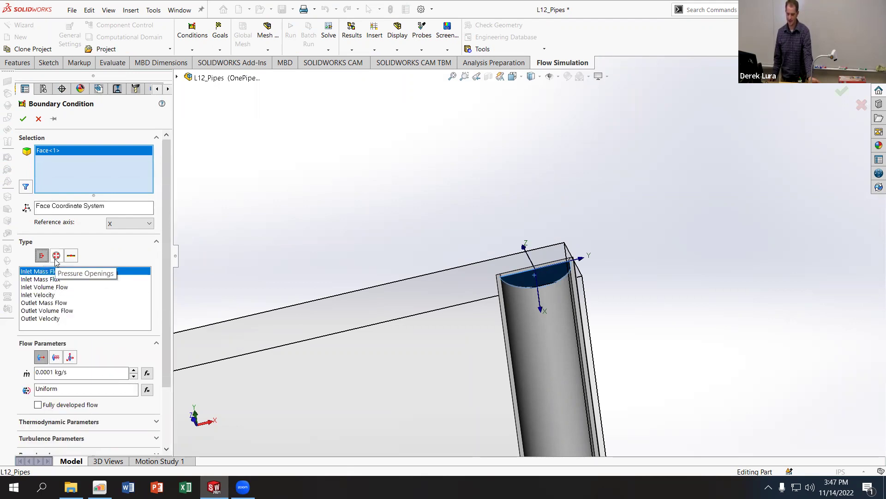
left_click(56, 257)
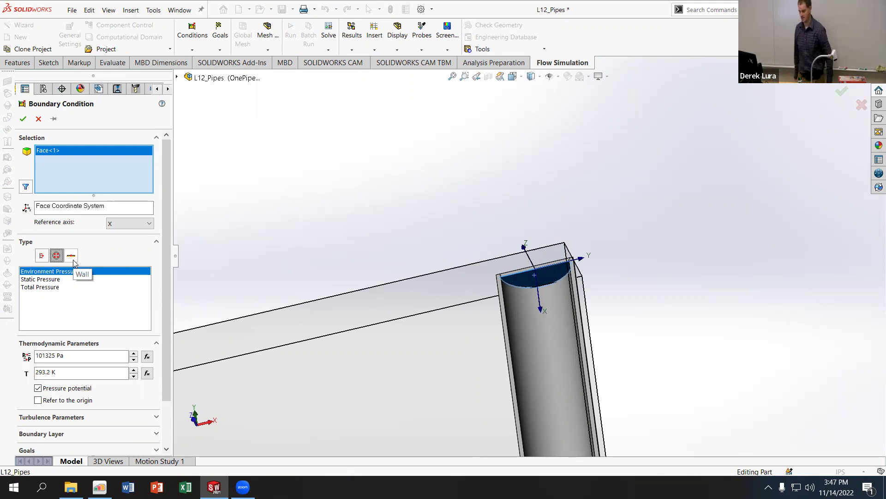
left_click(71, 257)
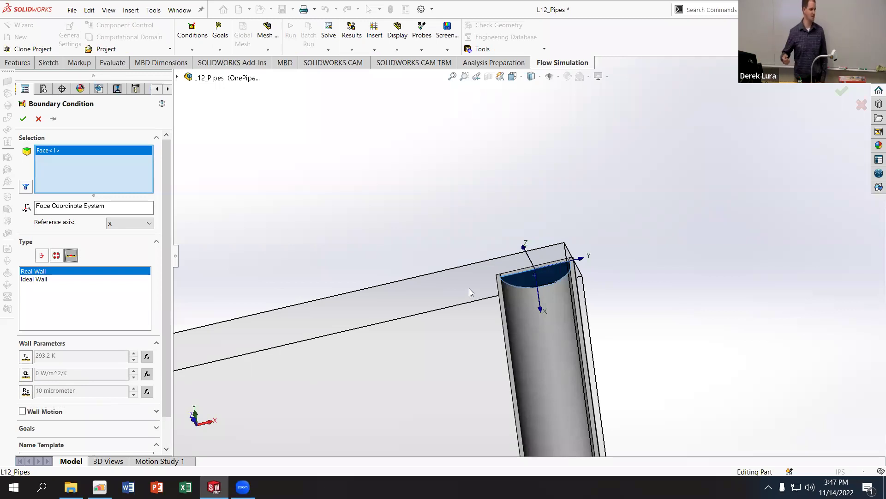
left_click(56, 256)
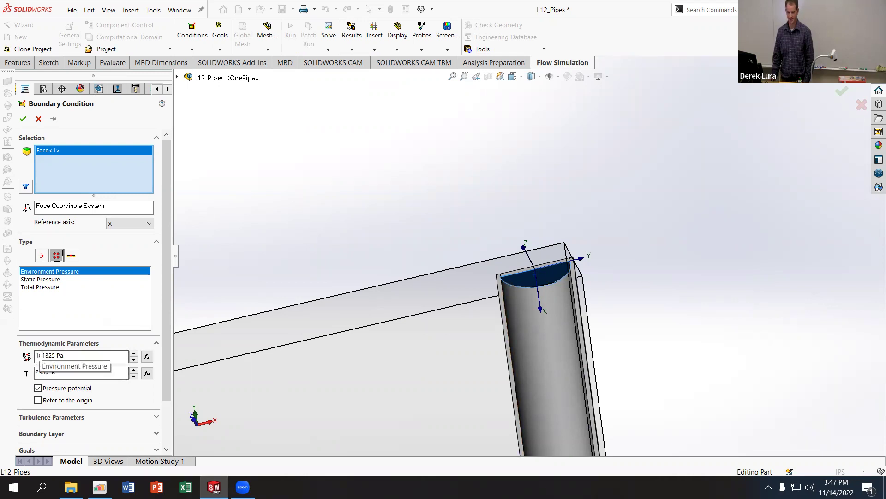
- Keep the outlet's environment pressure at 101325 Pa and its temperature at 293.2 K, and accept the boundary condition
left_click_drag(44, 355, 35, 355)
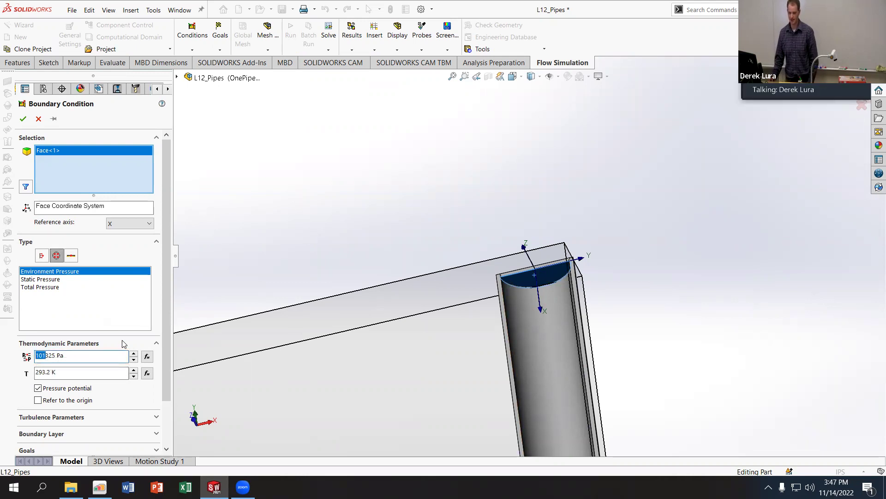
left_click(23, 118)
scroll(416, 365, "up", 2)
scroll(430, 377, "up", 3)
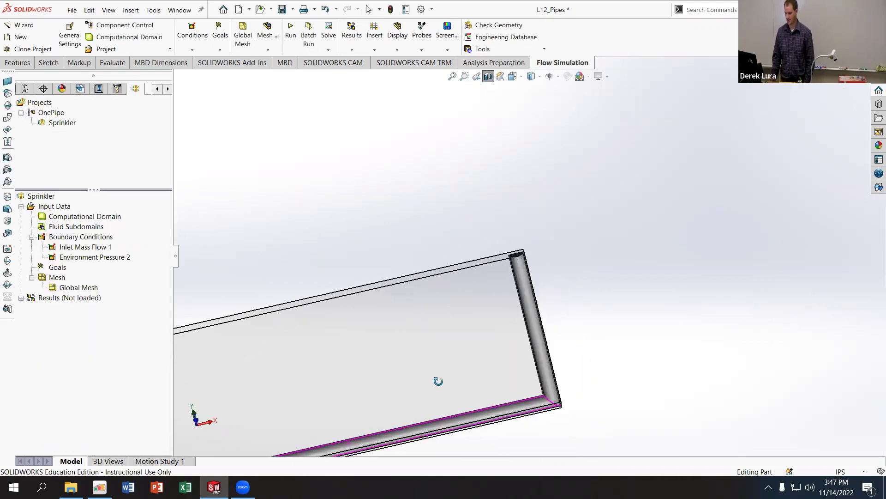
- Examine the sectioned pipe at its inlet end near the origin and at the outlet end of the vertical leg
scroll(275, 358, "down", 3)
middle_click_drag(276, 358, 249, 386)
scroll(245, 348, "up", 3)
scroll(388, 286, "down", 6)
scroll(521, 303, "up", 4)
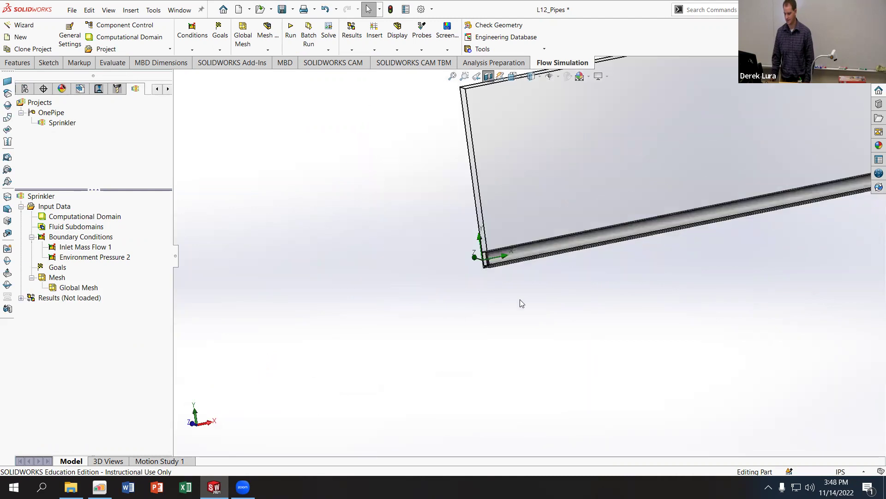
scroll(597, 174, "down", 5)
middle_click_drag(612, 186, 615, 179)
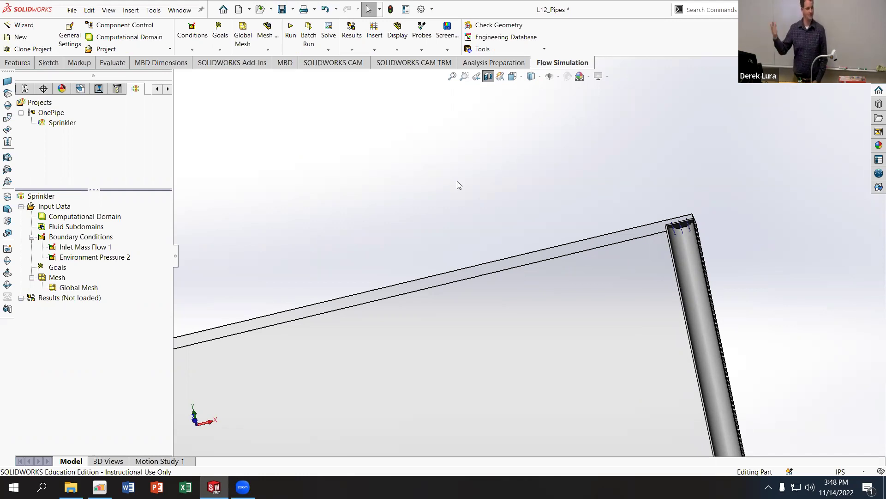
middle_click_drag(456, 182, 425, 237)
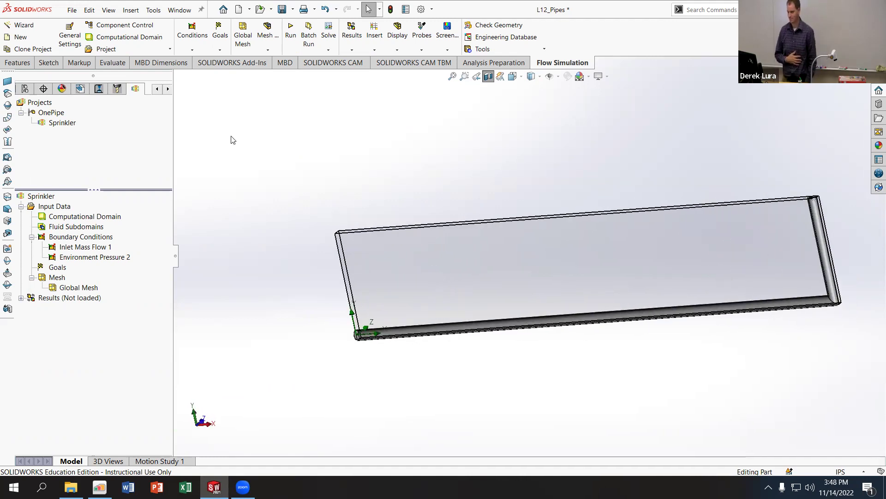
- Review the definition of the outlet's Environment Pressure condition at the vertical pipe's upper end and accept it without edits
scroll(773, 195, "down", 10)
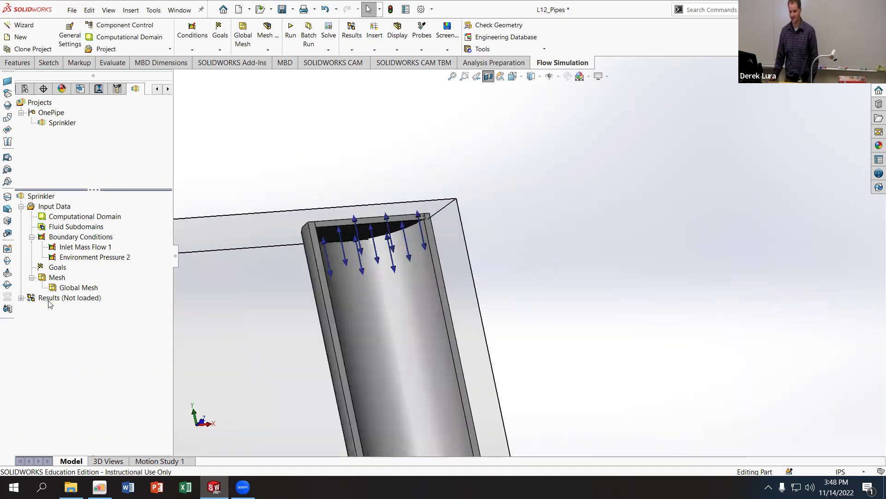
right_click(81, 259)
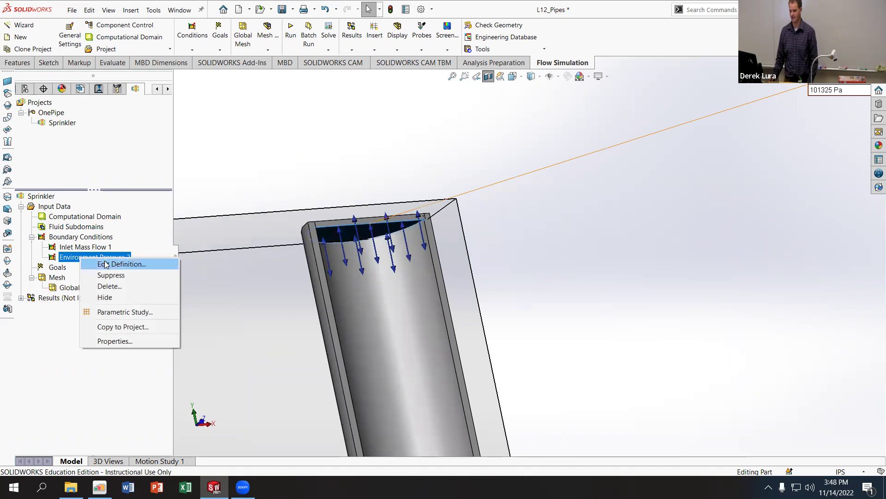
left_click(105, 263)
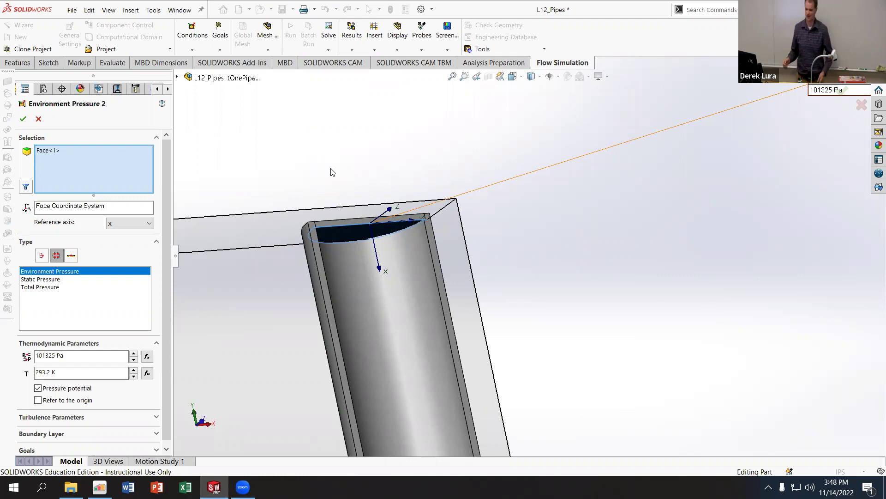
left_click(23, 118)
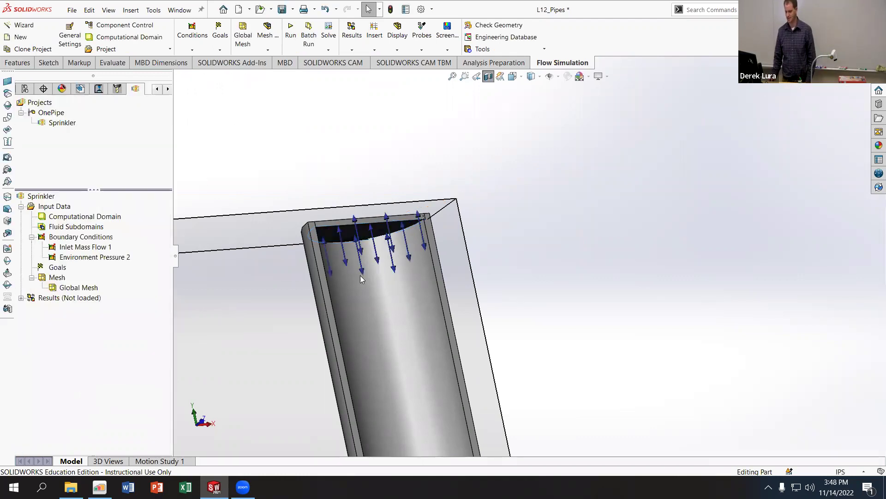
- Run a new calculation on this computer using all cores with results loading enabled, and close the solver window once it finishes
scroll(360, 276, "up", 5)
scroll(383, 316, "up", 6)
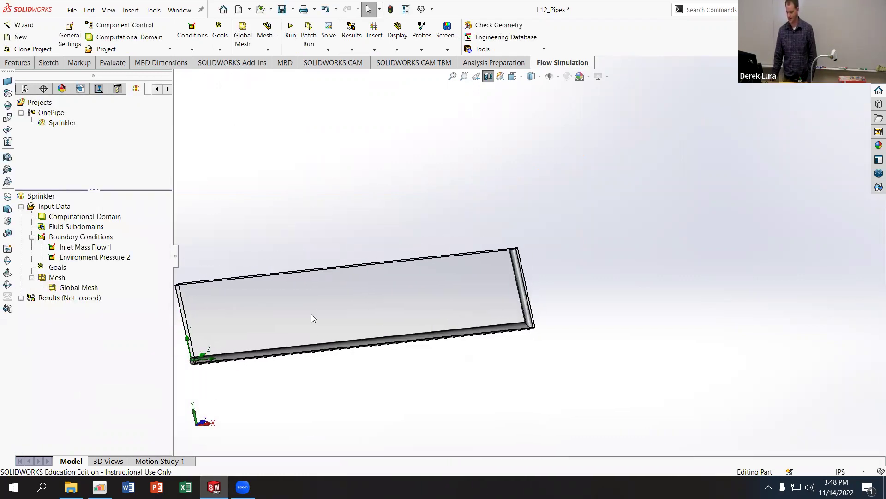
middle_click_drag(291, 308, 282, 270)
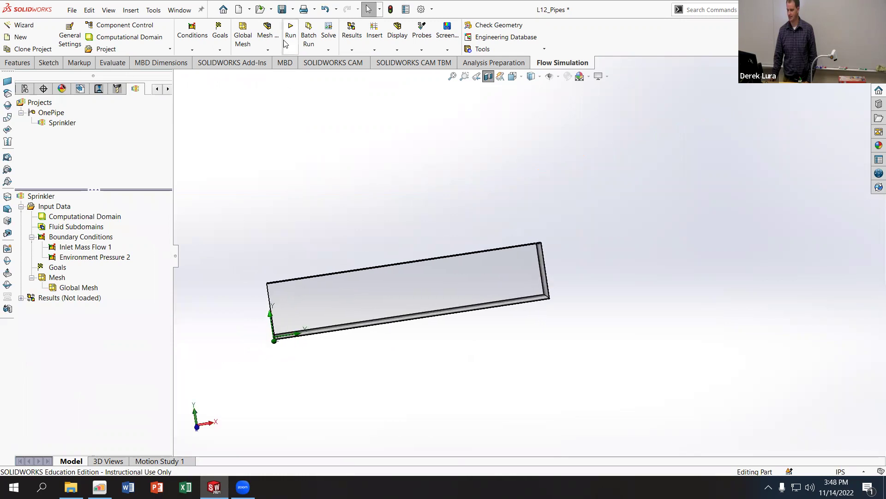
left_click(285, 42)
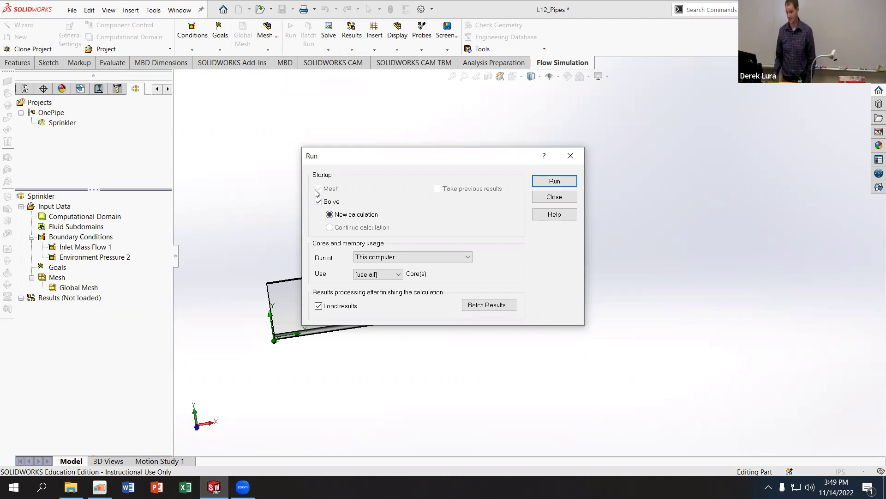
left_click(546, 182)
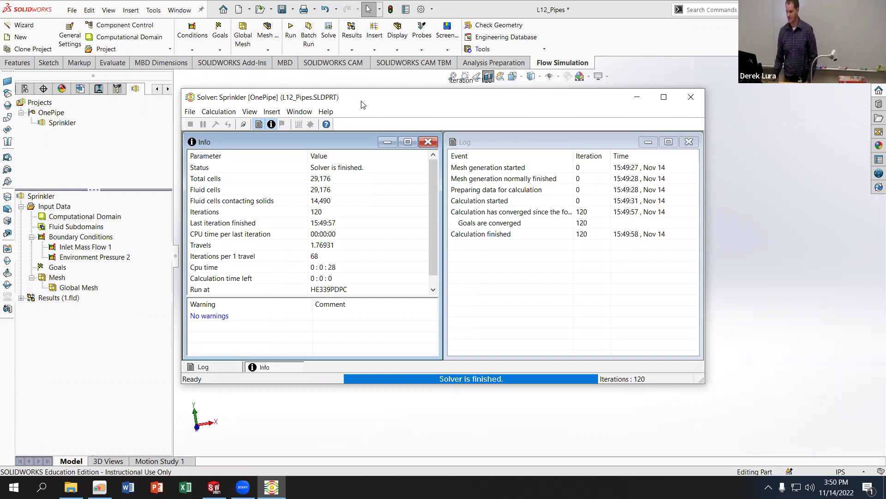
left_click_drag(363, 102, 392, 101)
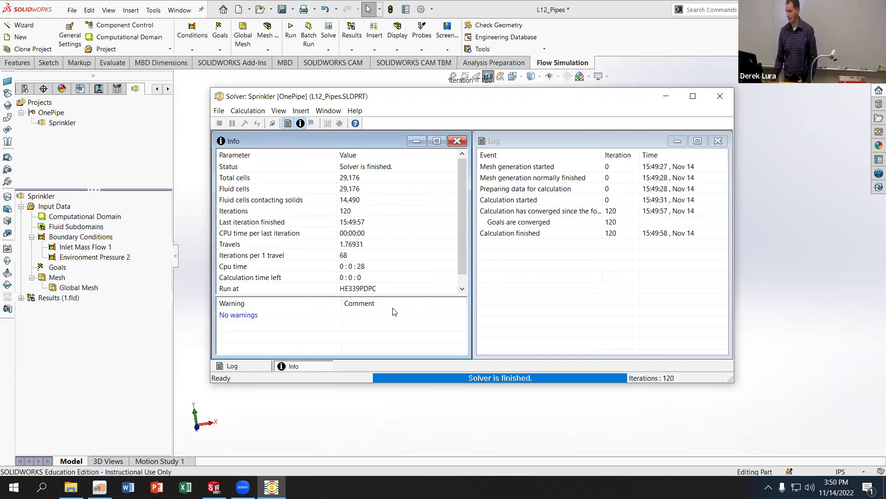
left_click(718, 96)
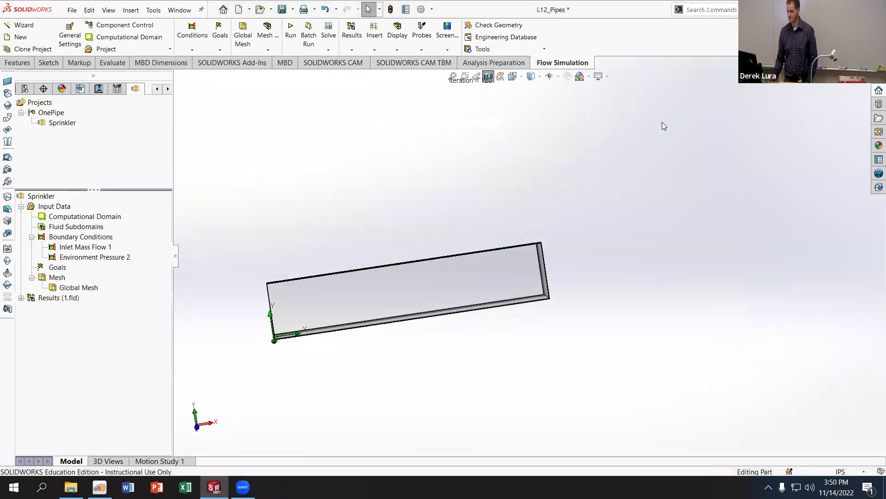
- Start a flow trajectories plot with the inner face of the inlet lid as the source of its starting points
left_click(20, 298)
middle_click_drag(349, 299, 301, 352)
scroll(301, 318, "down", 5)
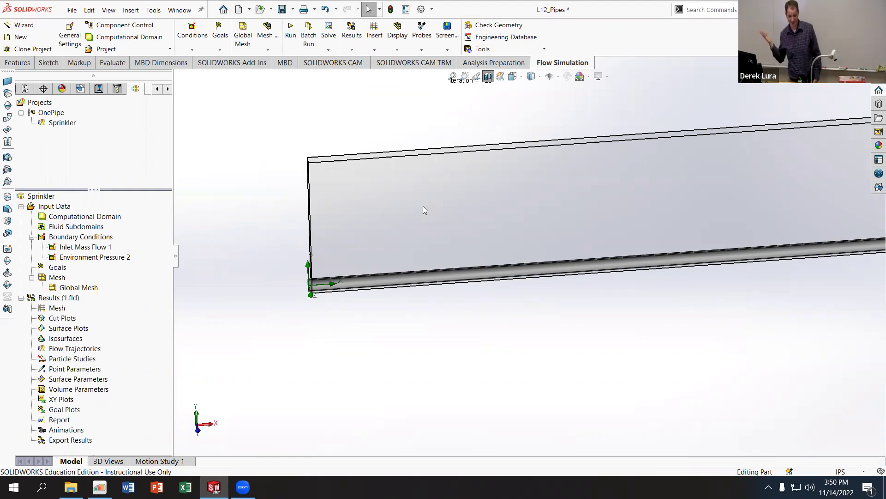
middle_click_drag(545, 187, 370, 256)
scroll(286, 255, "down", 3)
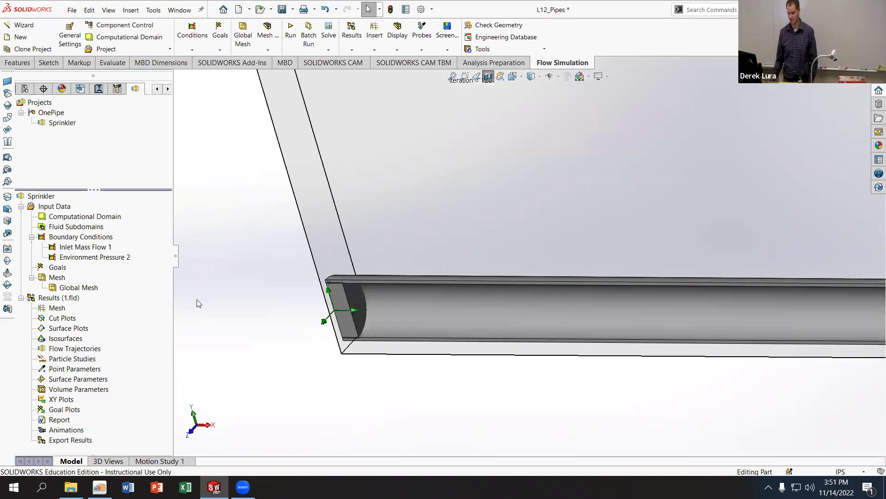
right_click(74, 348)
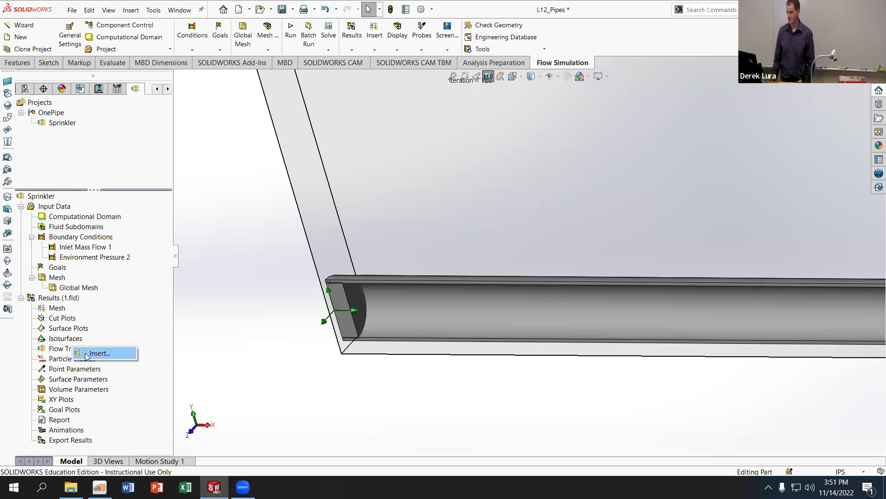
left_click(87, 354)
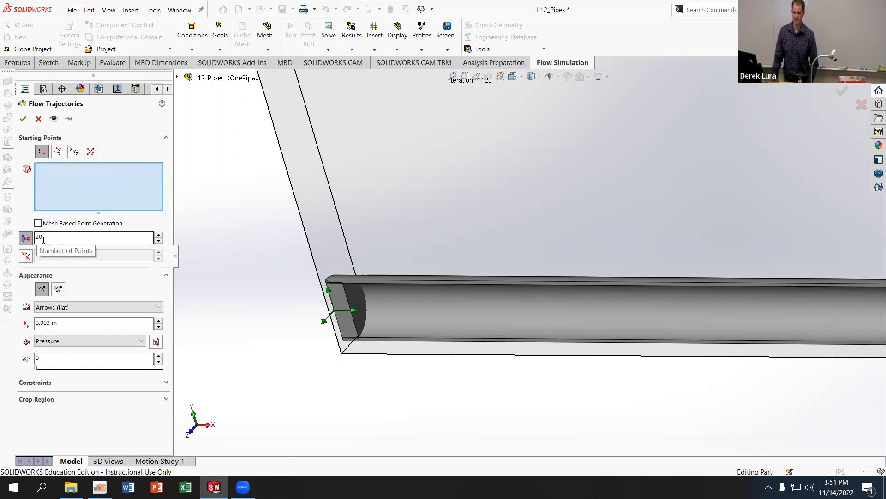
left_click(355, 295)
- Set the number of trajectory points to 10, keep flat arrows coloured by Pressure, and create the plot
left_click(159, 254)
left_click(159, 254)
left_click(159, 254)
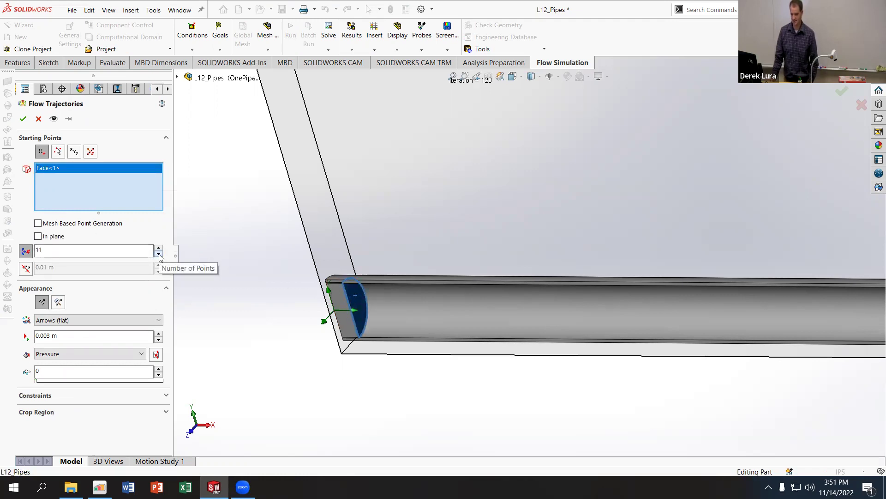
left_click(159, 255)
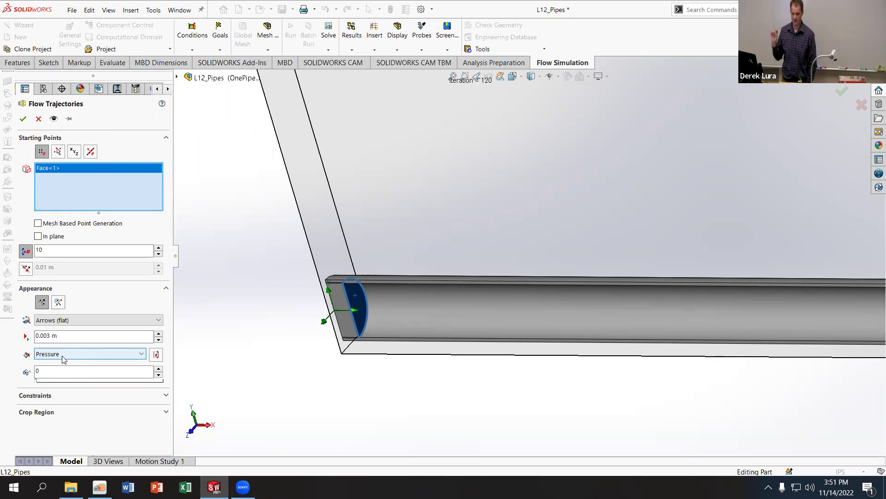
left_click(23, 119)
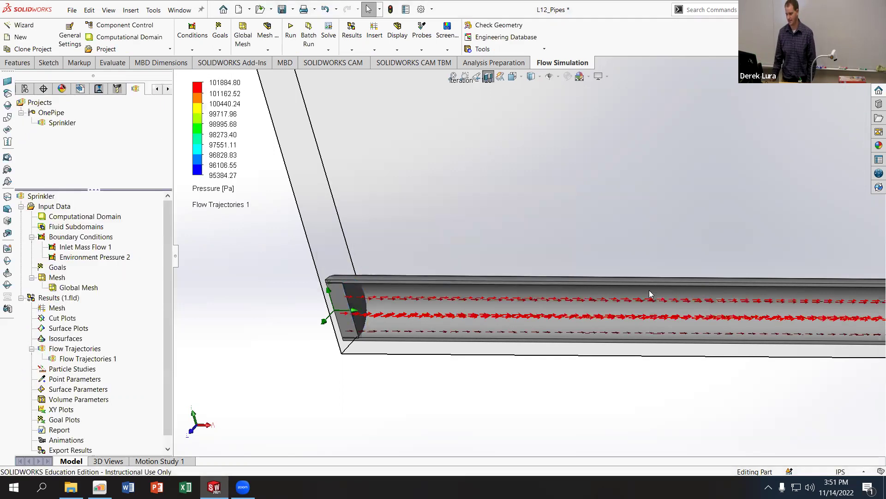
- Examine the pressure-coloured flow trajectories along the horizontal pipe, around the corner and up to the outlet
scroll(689, 303, "up", 4)
middle_click_drag(764, 269, 332, 288)
scroll(332, 288, "down", 5)
middle_click_drag(347, 258, 490, 313)
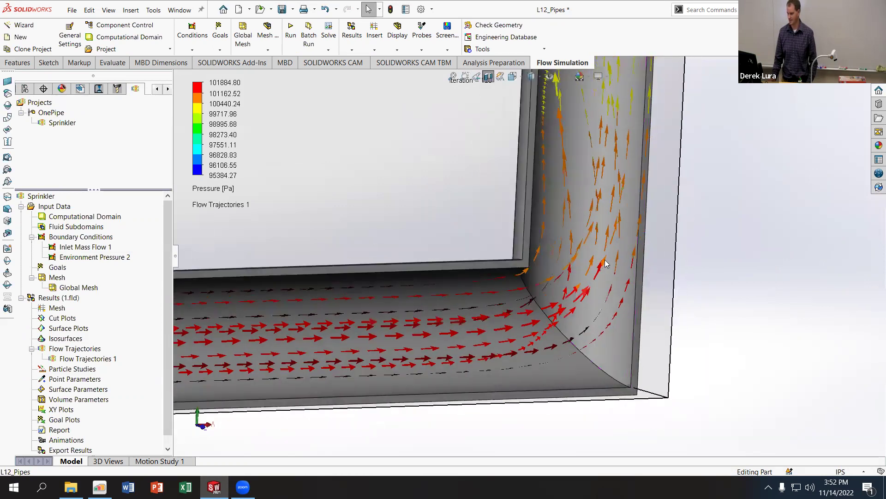
scroll(523, 119, "up", 3)
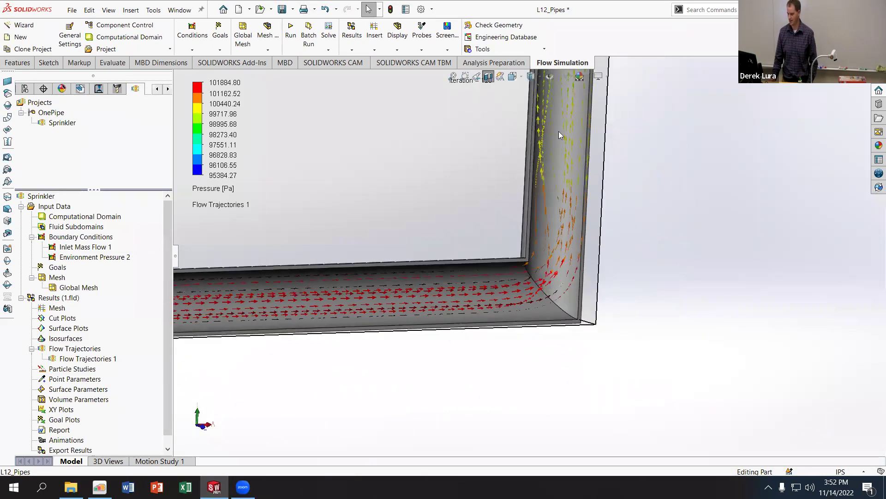
middle_click_drag(559, 132, 534, 210)
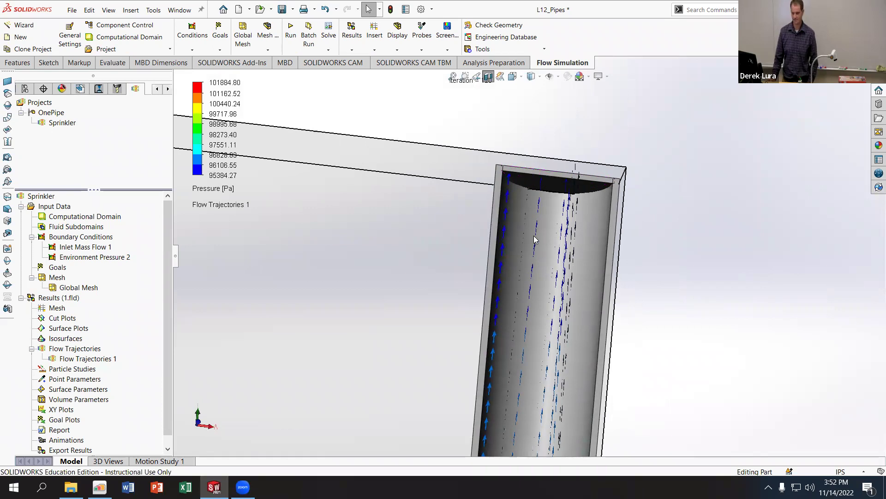
middle_click_drag(529, 267, 552, 218)
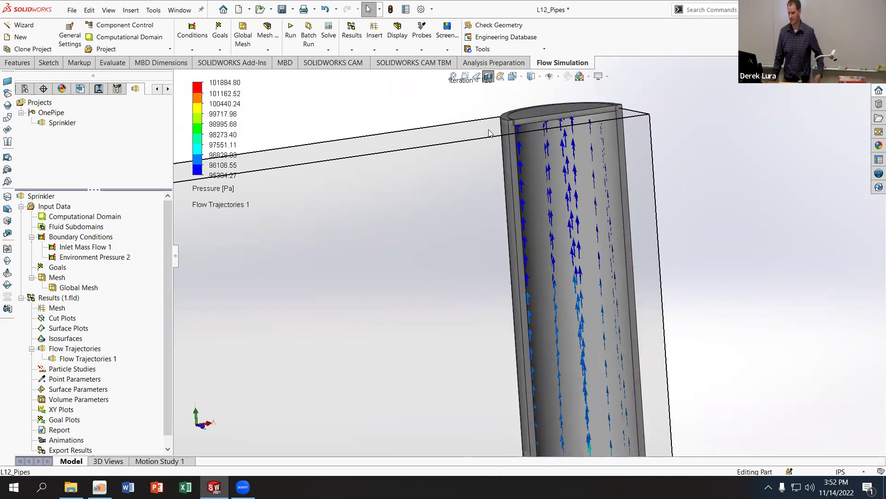
middle_click_drag(493, 187, 241, 341)
scroll(241, 342, "down", 5)
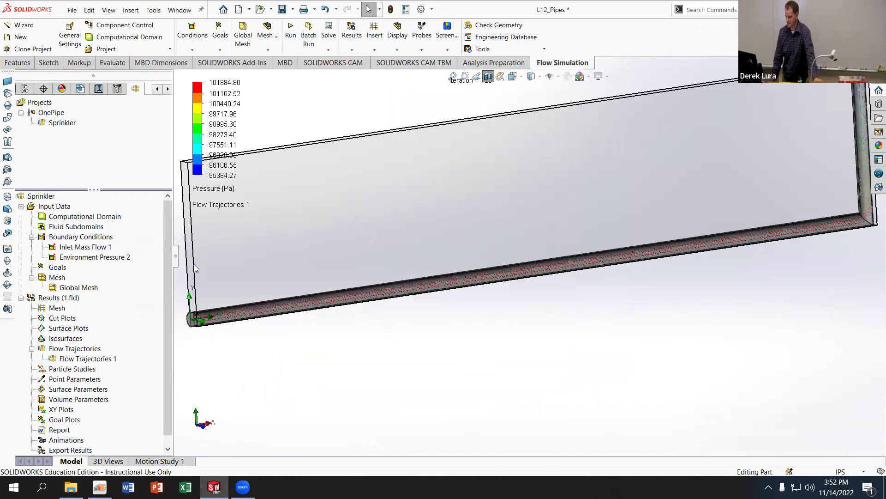
scroll(311, 265, "up", 4)
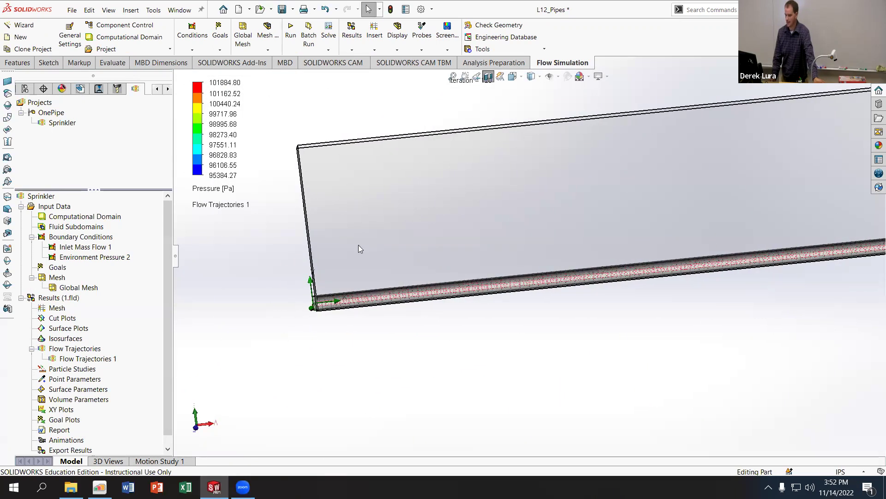
- Play the flow trajectories animation and follow the flow from the inlet through the corner to the outlet
right_click(86, 358)
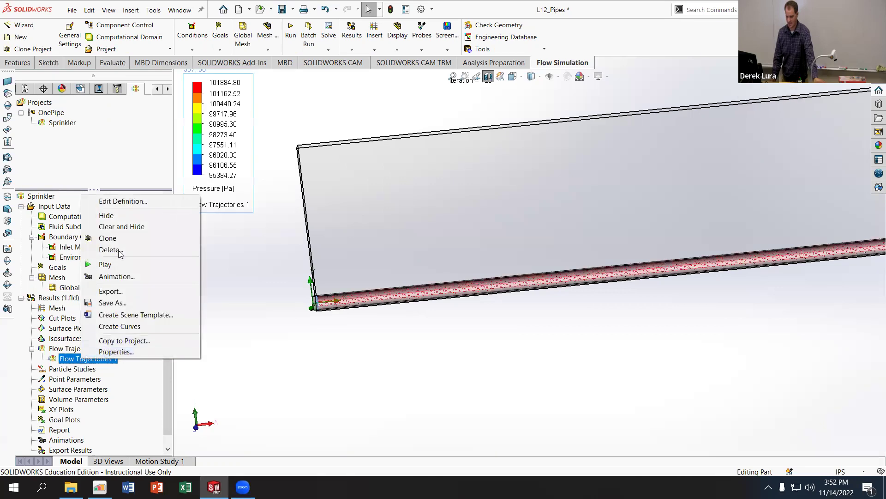
left_click(106, 264)
scroll(430, 288, "down", 4)
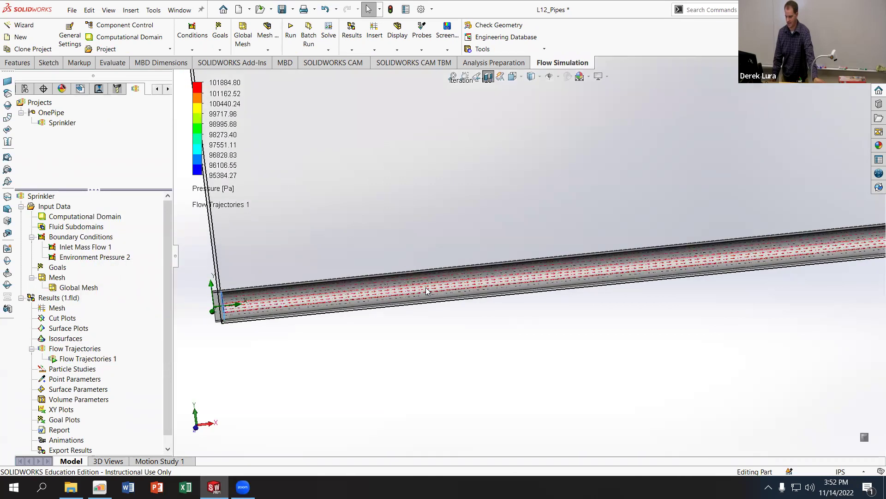
middle_click_drag(429, 288, 503, 337)
scroll(704, 241, "up", 3)
scroll(820, 210, "up", 2)
scroll(839, 211, "down", 3)
scroll(871, 234, "up", 3)
scroll(871, 234, "down", 3)
middle_click_drag(857, 214, 607, 131)
middle_click_drag(522, 99, 569, 194)
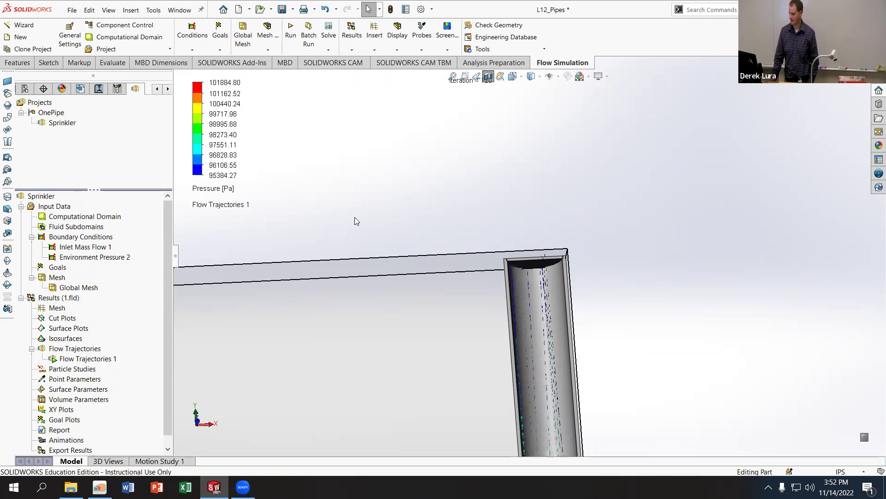
middle_click_drag(522, 266, 526, 273)
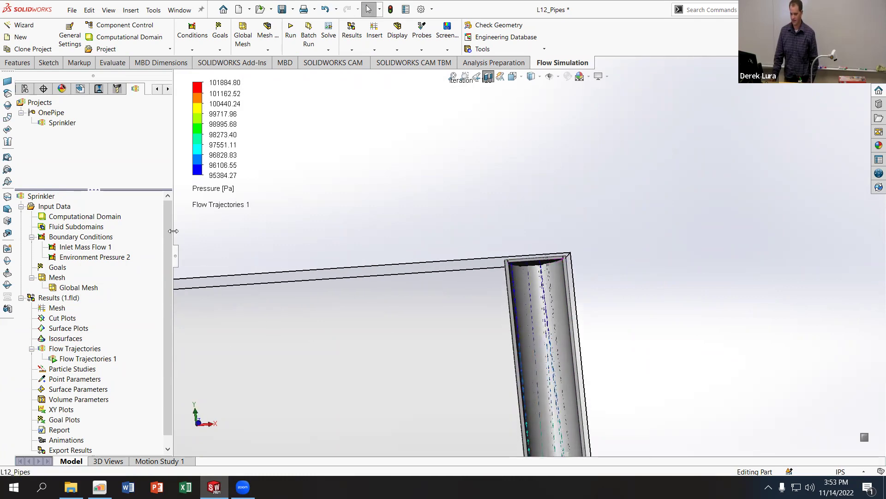
- Hide all flow trajectories in the results
scroll(81, 286, "down", 1)
right_click(73, 348)
left_click(103, 209)
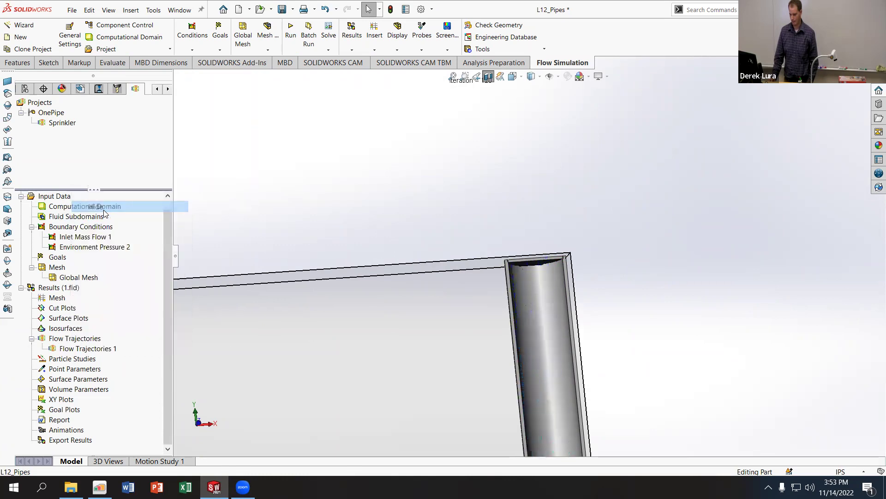
- Check the value callouts of the outlet Environment Pressure and Inlet Mass Flow boundary conditions on the model
left_click(82, 247)
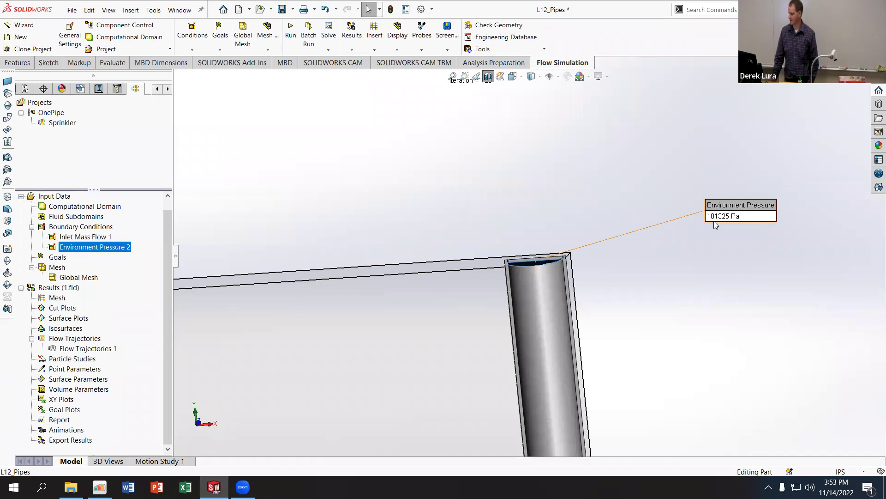
right_click(95, 248)
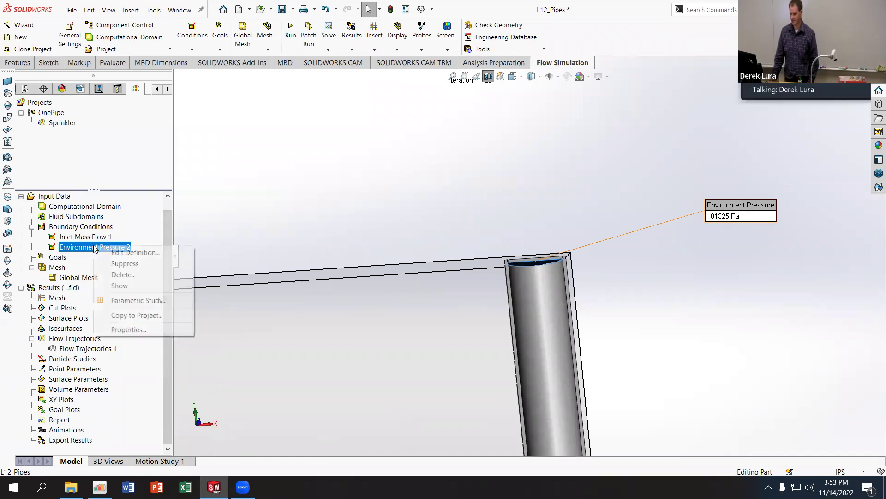
left_click(69, 237)
middle_click_drag(428, 331, 460, 389)
scroll(460, 388, "up", 3)
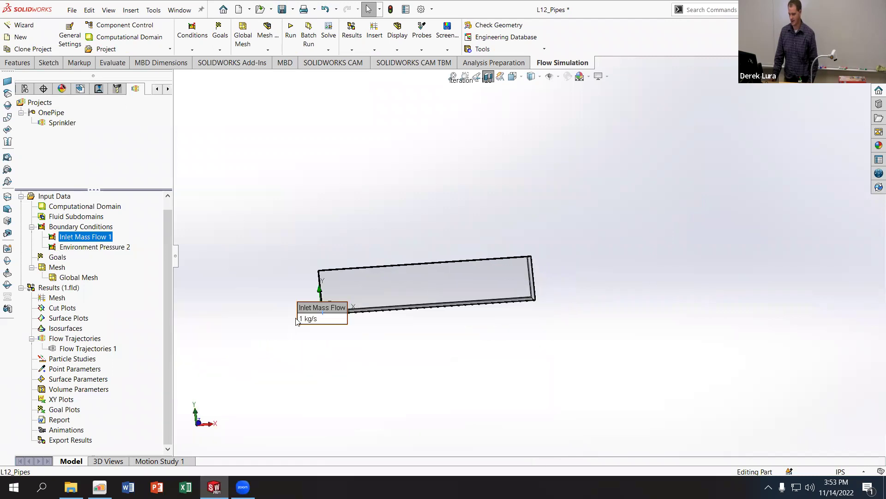
scroll(359, 280, "down", 5)
left_click(92, 248)
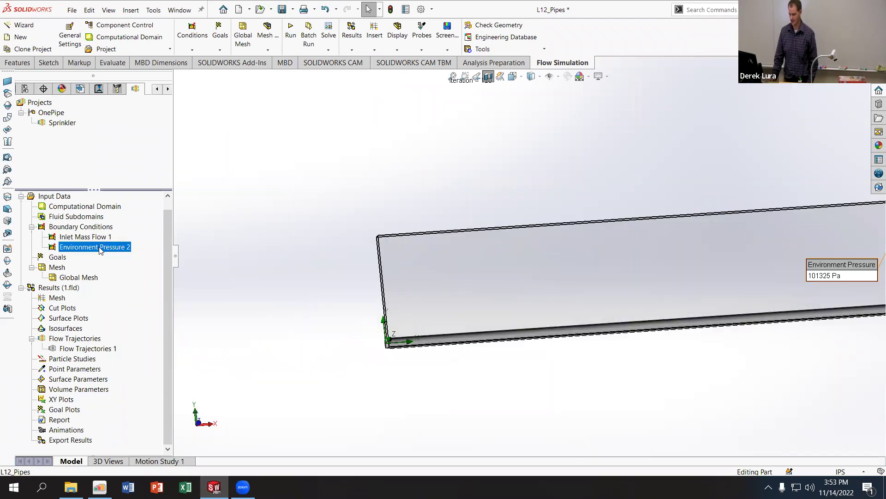
- Open the definition of Environment Pressure 2 and try the Static Pressure and Total Pressure types before returning to Environment Pressure
right_click(100, 248)
left_click(139, 251)
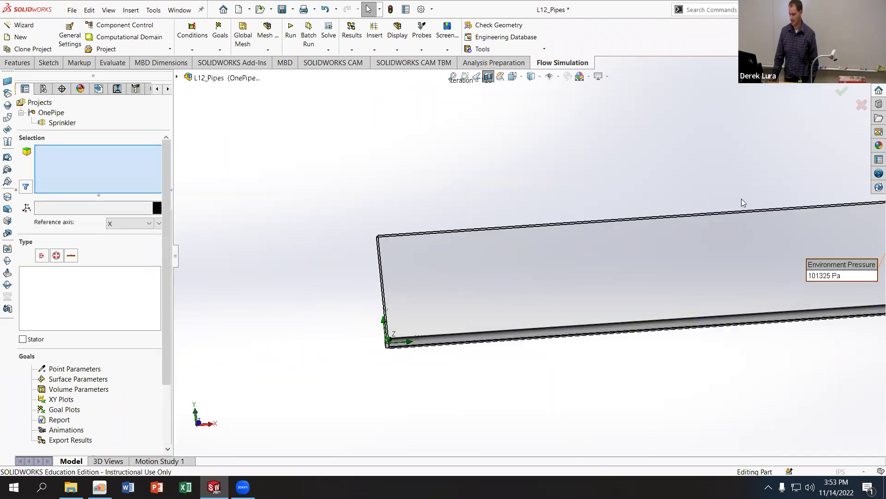
scroll(741, 201, "up", 2)
scroll(679, 249, "down", 5)
scroll(678, 249, "down", 3)
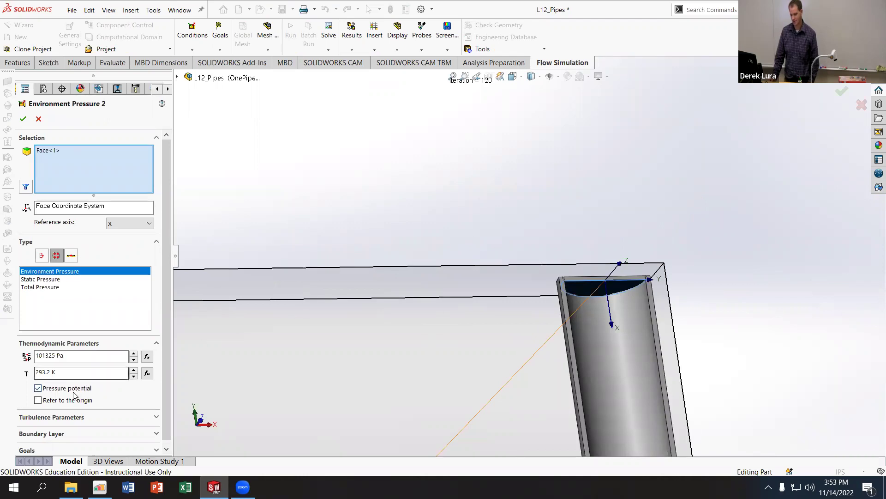
left_click(36, 279)
left_click(46, 286)
left_click(51, 280)
left_click(55, 272)
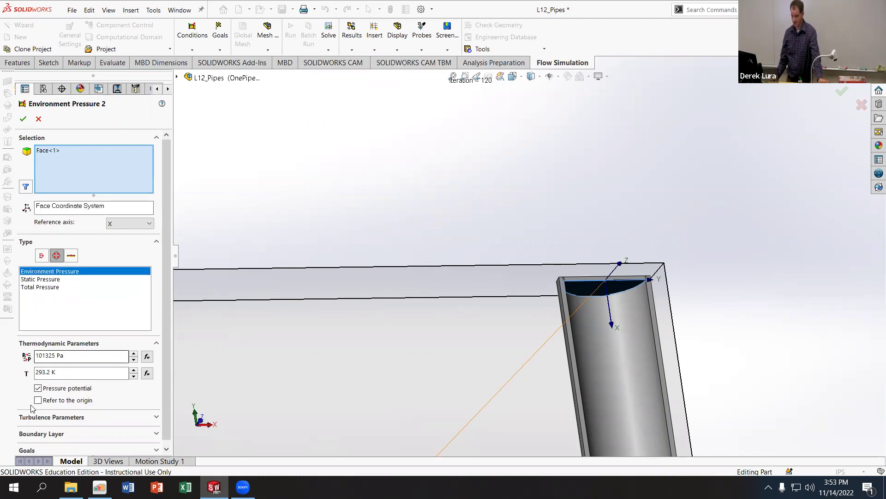
- Turn off the Pressure potential option of the outlet's Environment Pressure 2 condition and accept the definition
left_click(37, 388)
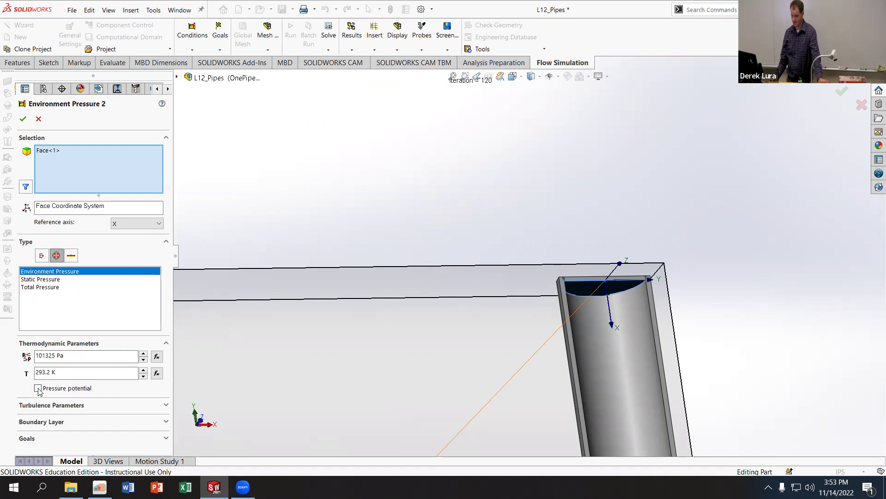
left_click(38, 389)
left_click(38, 388)
left_click(21, 119)
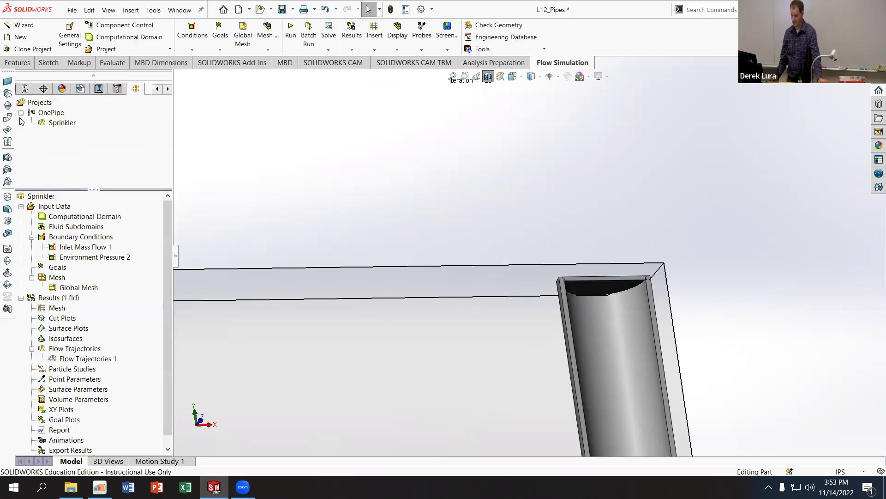
- Run the Sprinkler project again with Solve set to Continue calculation and results loaded, then close the solver window
left_click(290, 36)
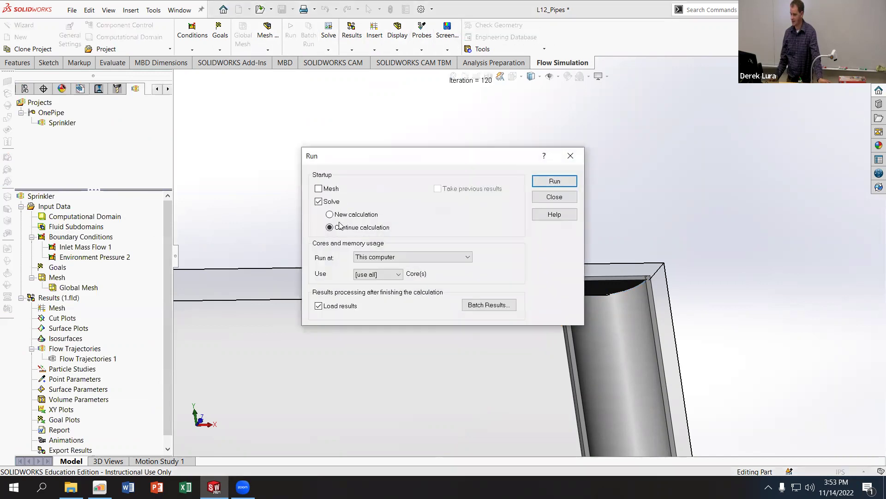
left_click(567, 180)
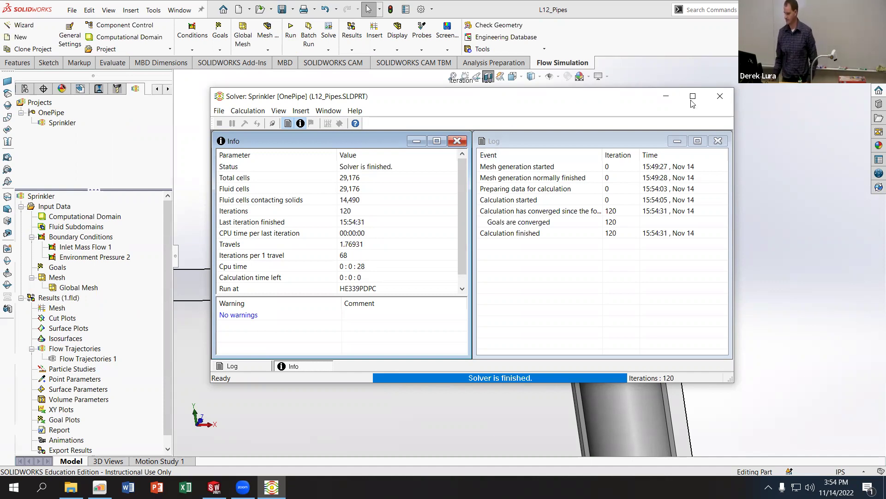
left_click(719, 97)
- Show Flow Trajectories 1 and examine its pressure colours along the horizontal pipe and up the vertical pipe
right_click(69, 361)
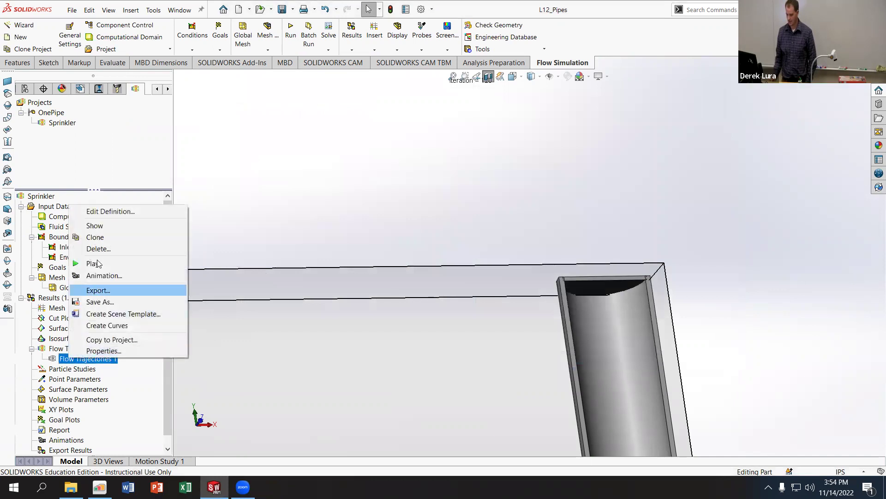
left_click(108, 220)
scroll(323, 264, "up", 5)
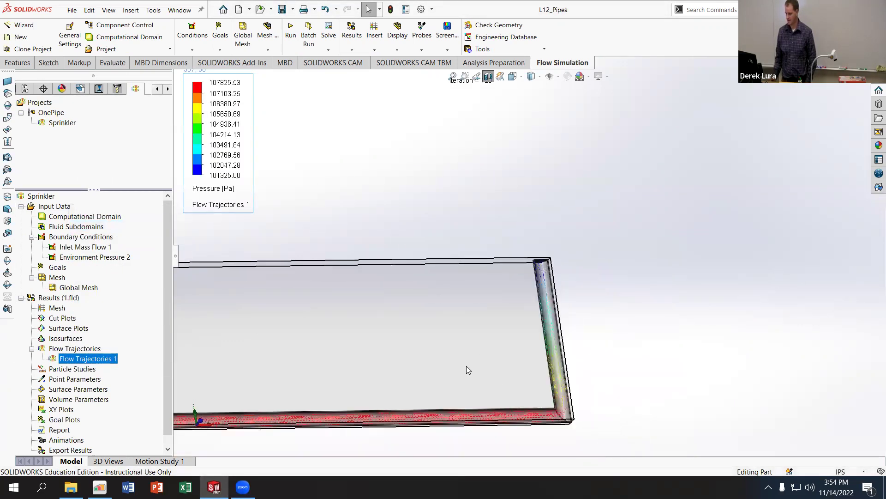
middle_click_drag(466, 366, 467, 371)
scroll(471, 307, "up", 3)
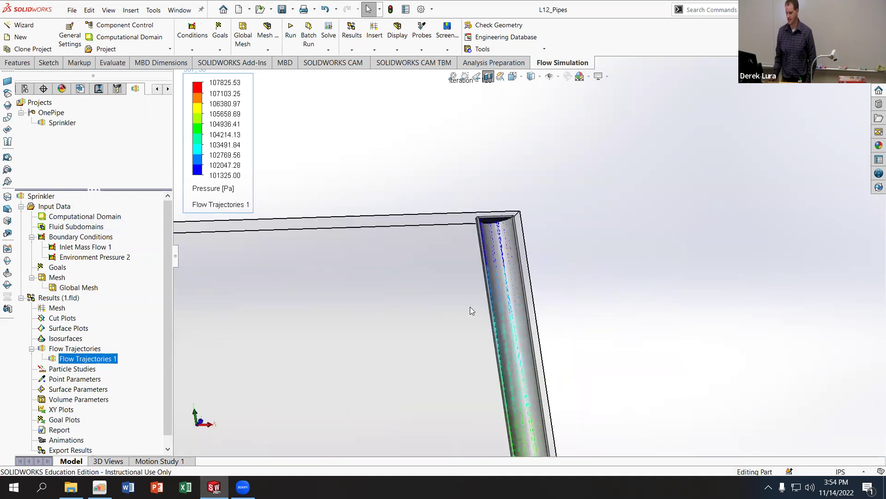
middle_click_drag(463, 381, 174, 340)
middle_click_drag(497, 316, 477, 184)
middle_click_drag(525, 373, 431, 365)
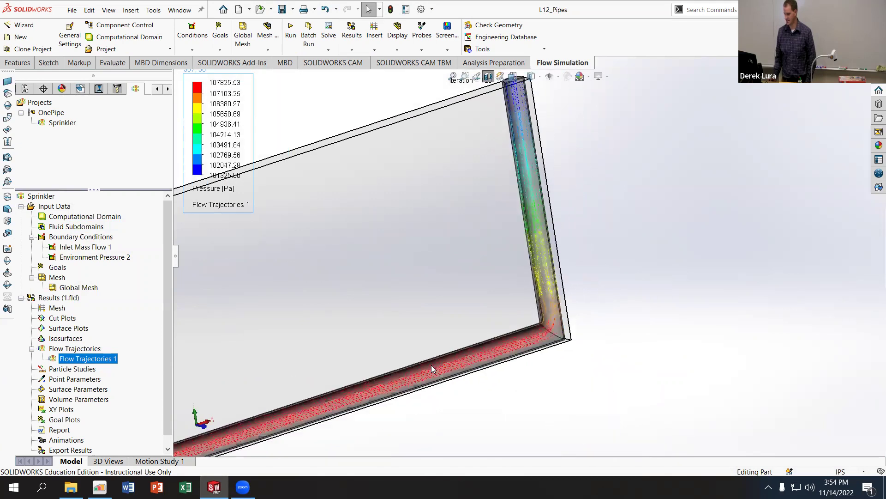
- Play the Flow Trajectories 1 animation and follow the moving flow back to the inlet end
right_click(86, 363)
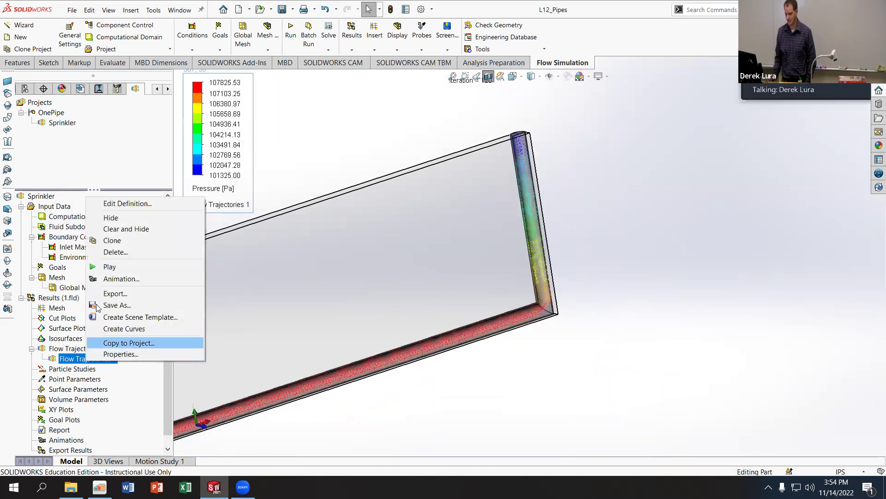
left_click(129, 265)
scroll(545, 283, "down", 3)
middle_click_drag(545, 282, 582, 320)
middle_click_drag(451, 300, 271, 289)
scroll(392, 248, "down", 3)
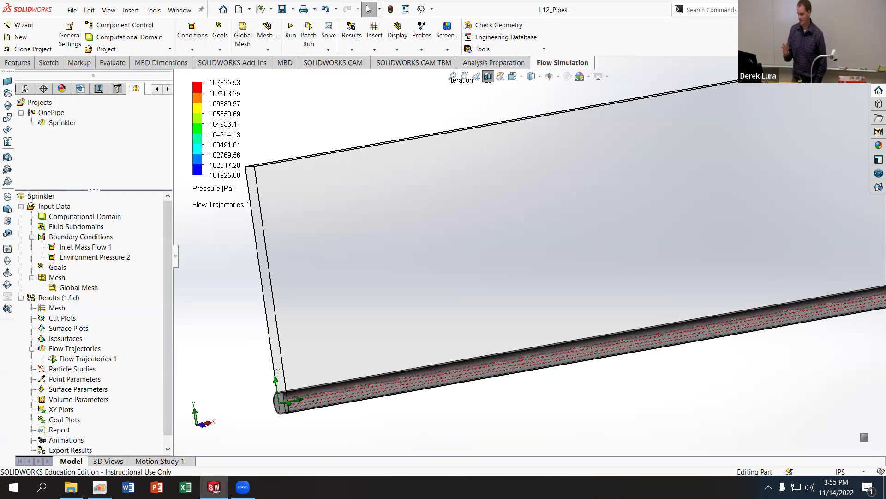
- Compare the animated flow at the inlet and in the vertical outlet pipe, then stop the animation
scroll(714, 283, "up", 3)
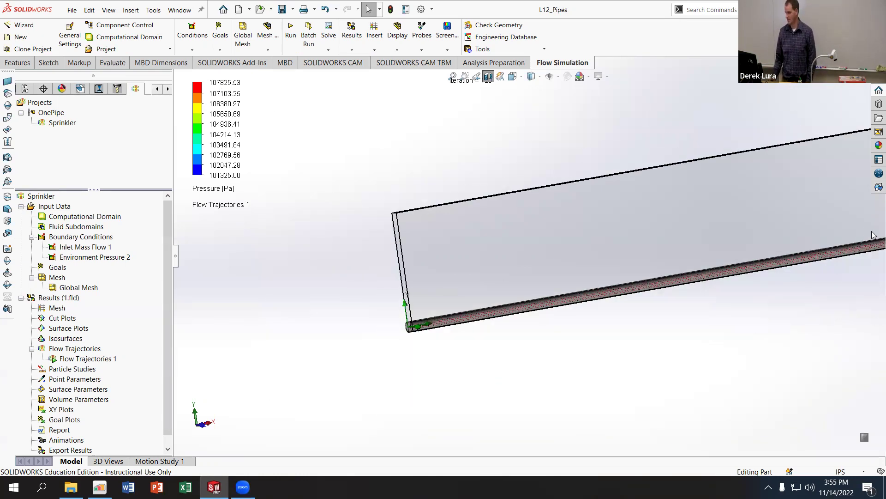
scroll(819, 224, "down", 3)
scroll(711, 221, "up", 5)
scroll(652, 222, "down", 5)
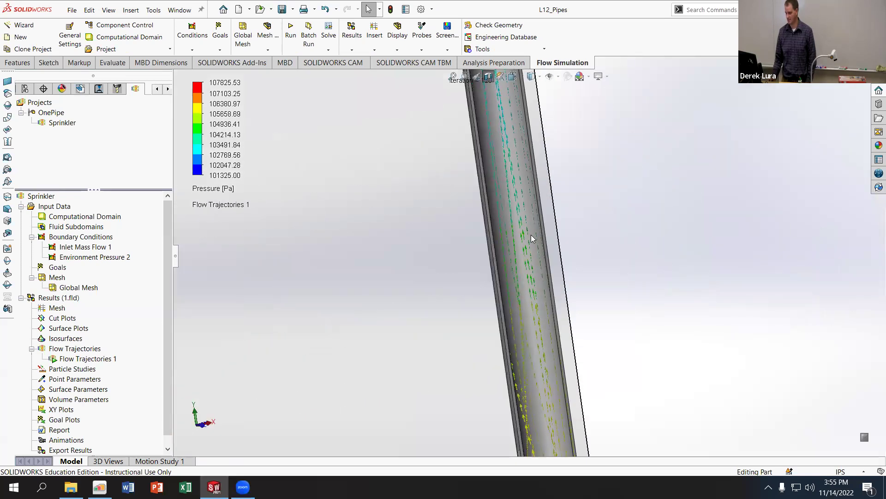
scroll(558, 263, "up", 5)
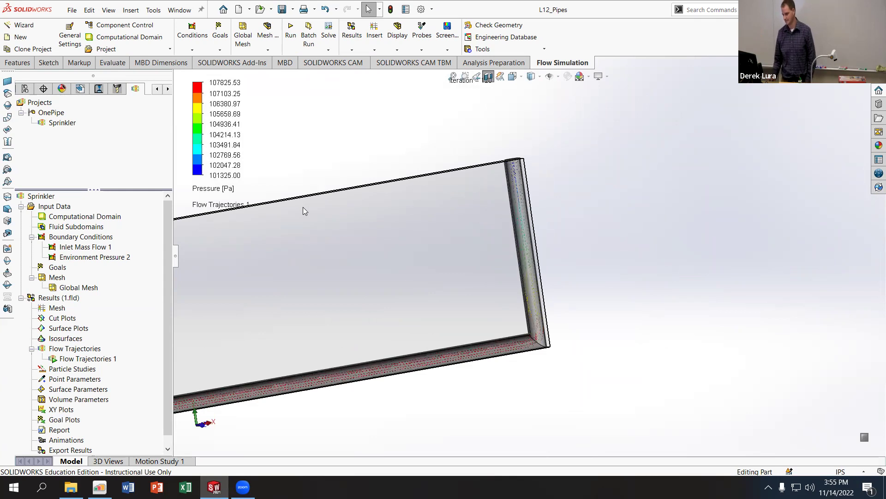
scroll(323, 229, "up", 4)
scroll(296, 249, "down", 1)
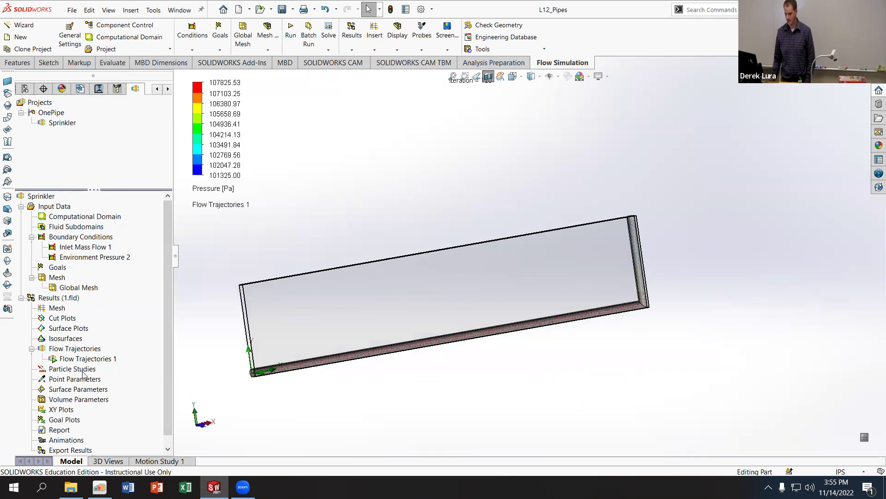
right_click(72, 362)
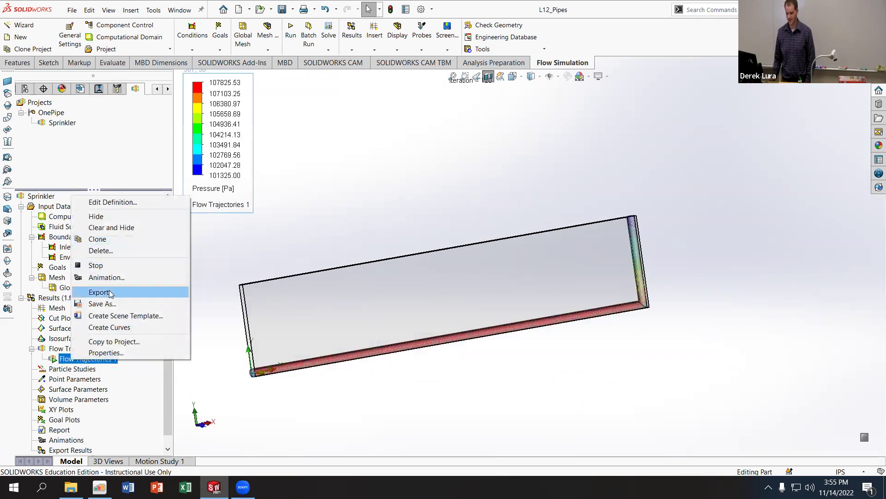
left_click(95, 265)
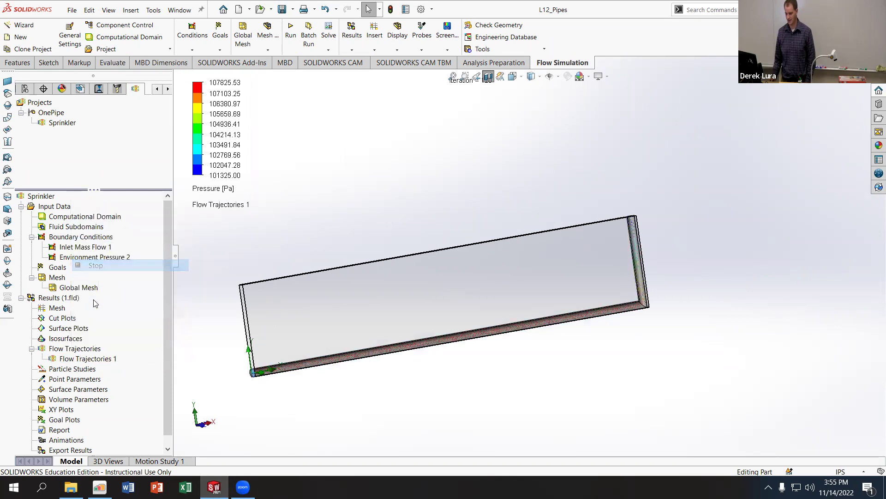
- Insert a cut plot on the Front plane at 0 m offset with contours of Velocity
right_click(54, 318)
left_click(64, 325)
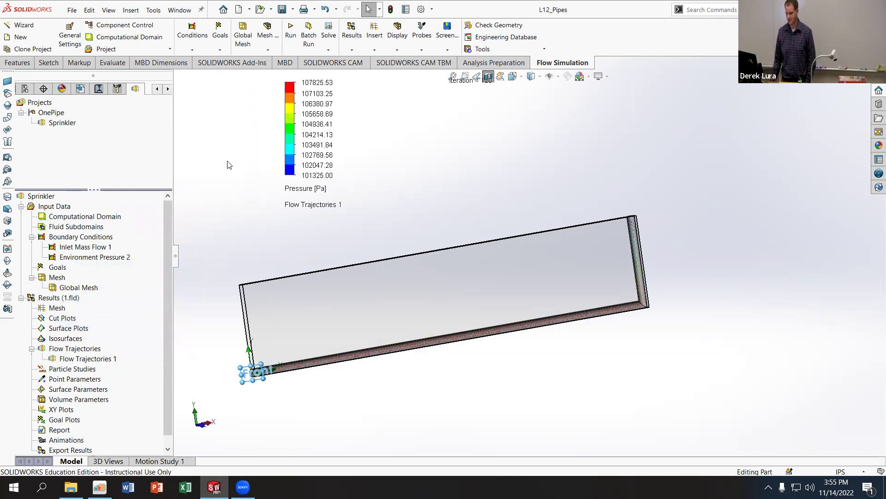
middle_click_drag(277, 216, 365, 295)
scroll(351, 295, "down", 3)
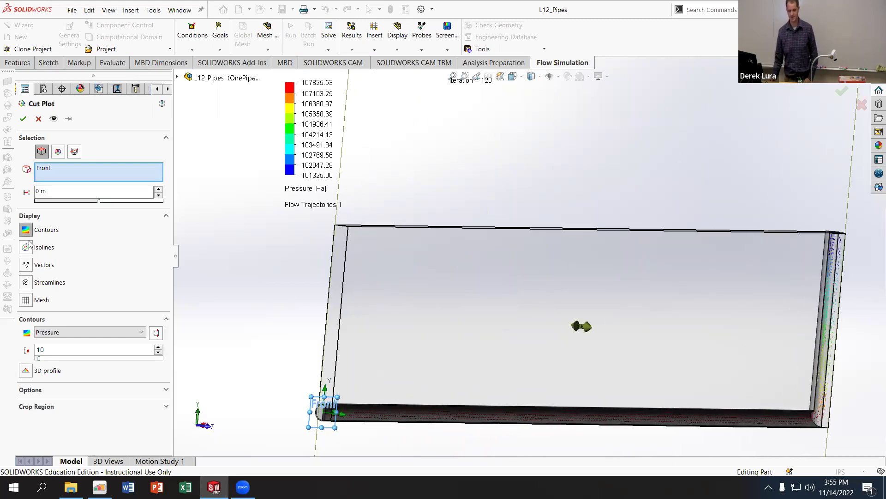
left_click(61, 332)
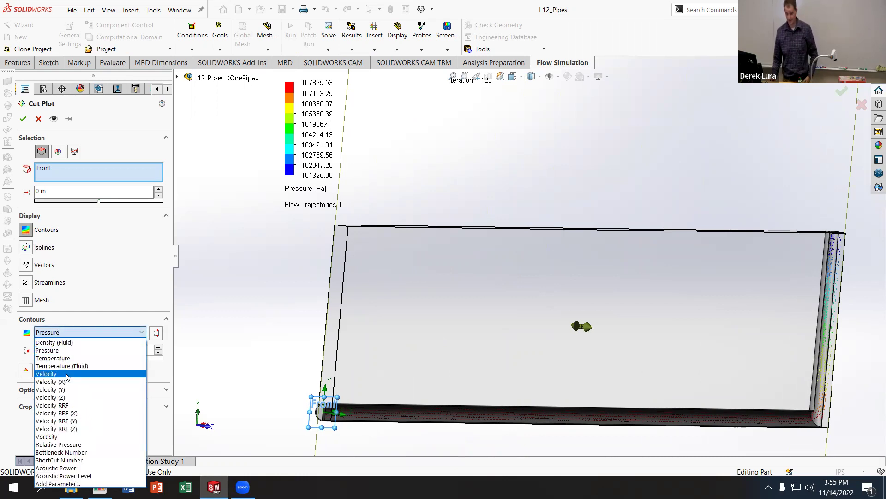
left_click(68, 375)
left_click(23, 119)
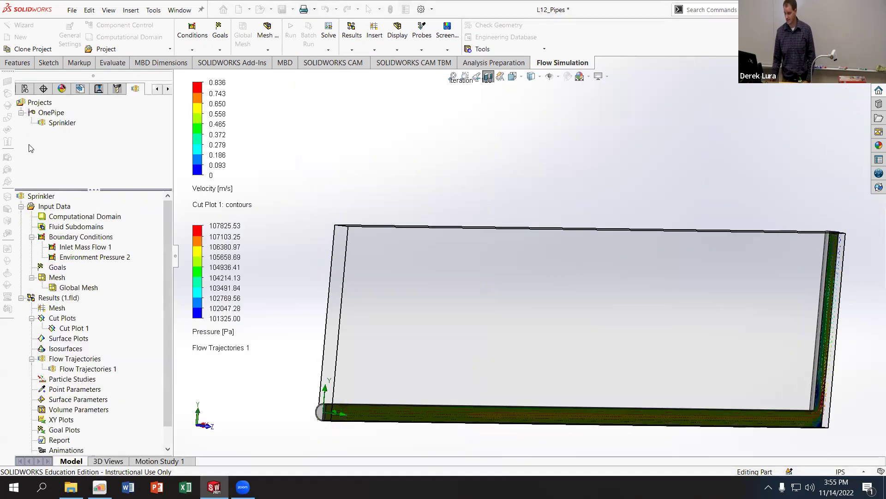
- Examine the velocity contours of the cut plot along the horizontal pipe as far as the corner
scroll(458, 271, "up", 2)
scroll(455, 382, "down", 5)
middle_click_drag(455, 383, 377, 352)
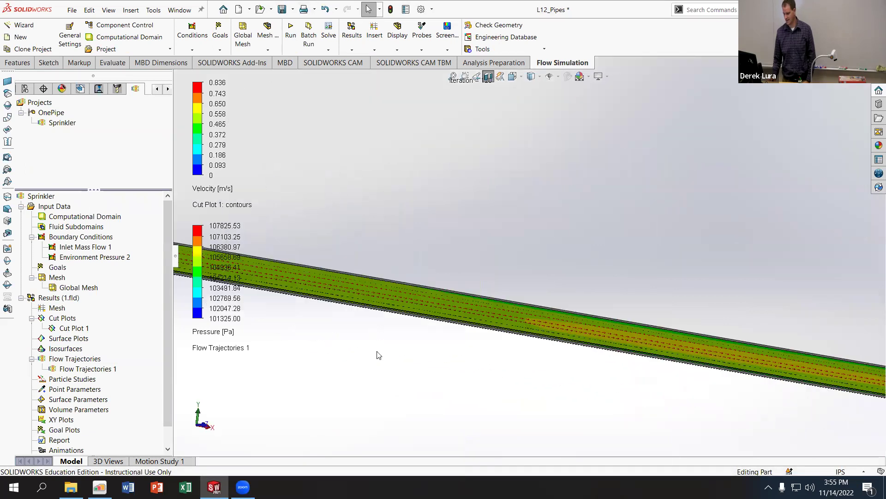
middle_click_drag(523, 282, 549, 331)
scroll(679, 314, "up", 5)
scroll(750, 292, "down", 6)
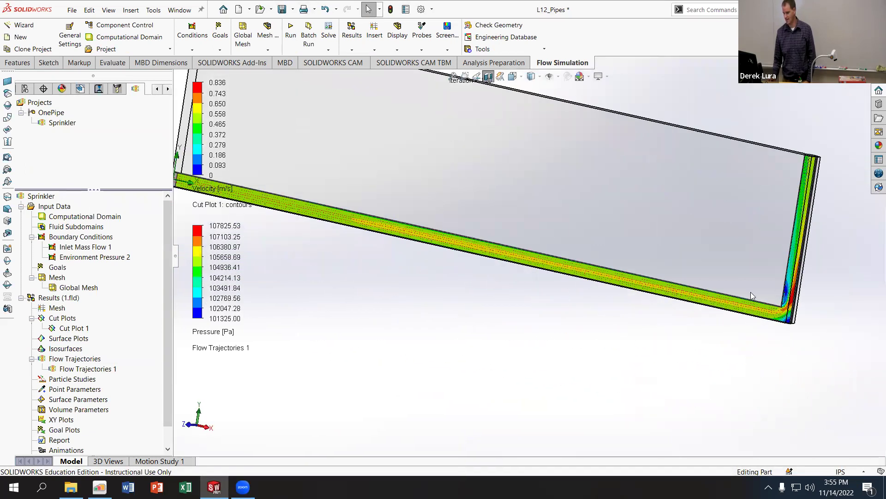
middle_click_drag(646, 288, 657, 301)
- Inspect the velocity contours around the inside and outside of the corner and in the vertical pipe
scroll(651, 294, "up", 5)
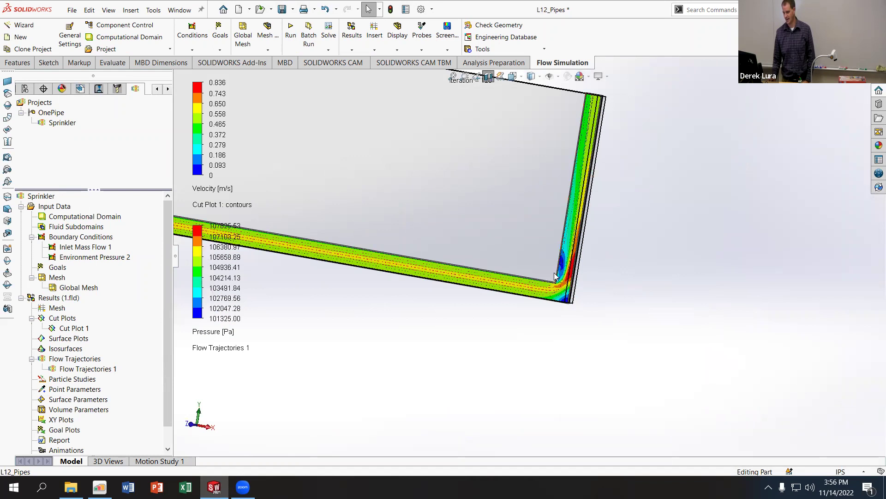
scroll(556, 278, "down", 5)
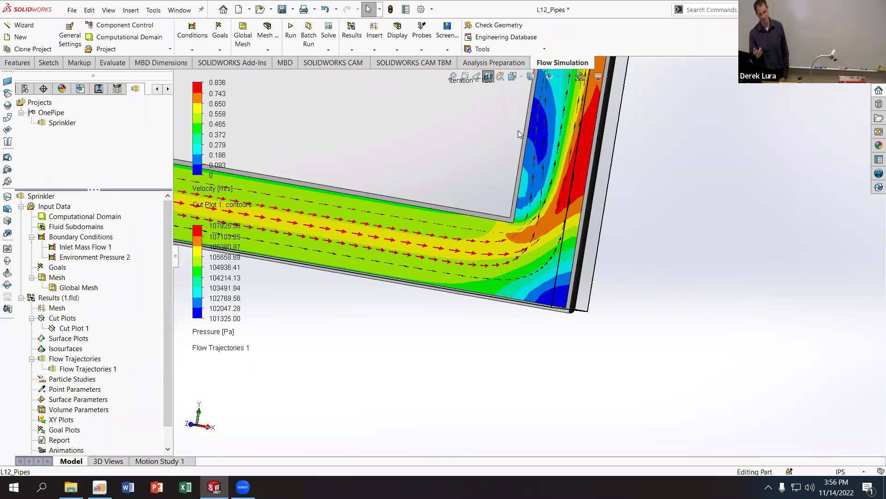
scroll(510, 128, "up", 3)
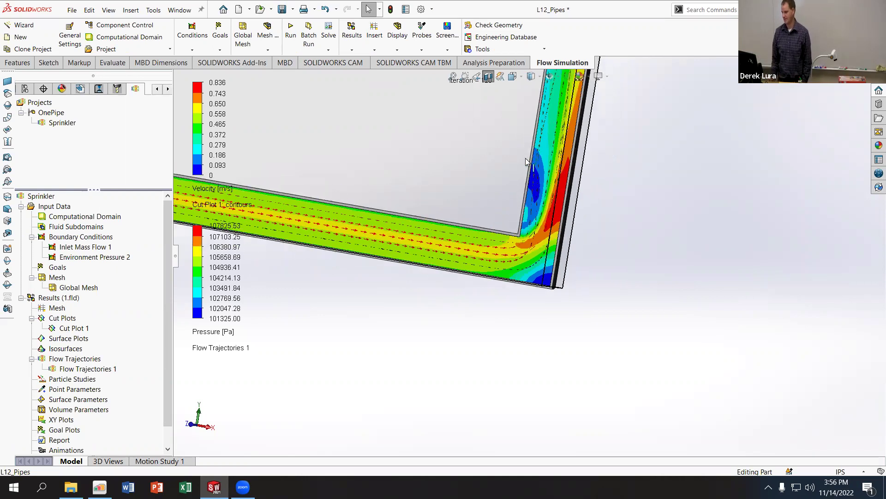
scroll(521, 240, "up", 2)
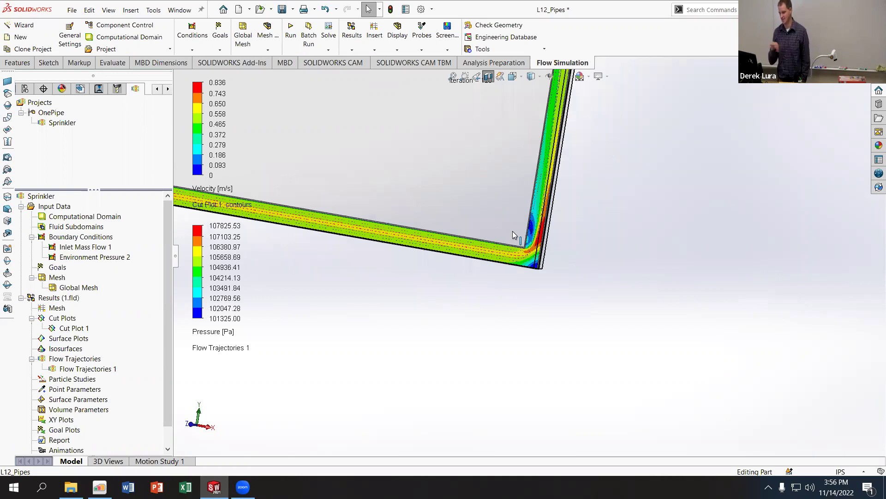
scroll(507, 228, "up", 2)
scroll(383, 206, "down", 2)
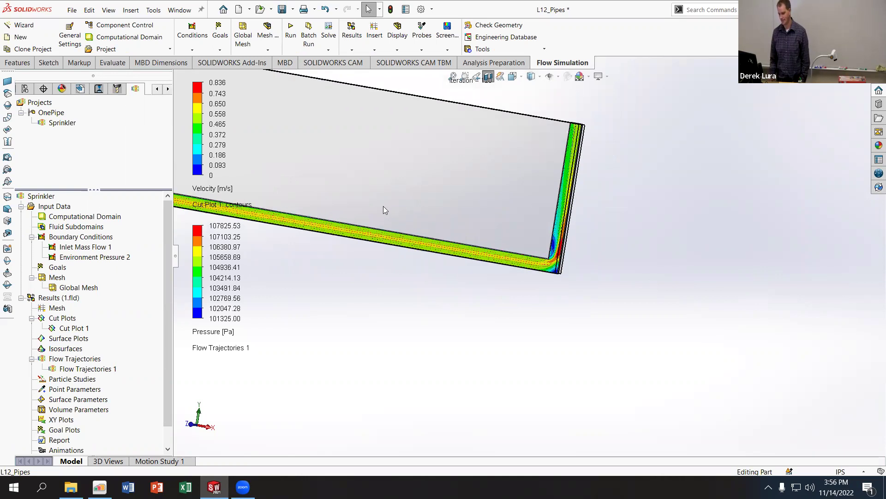
- Change the contour parameter of Cut Plot 1 to Pressure and view the whole pipe
key("f")
scroll(408, 234, "down", 3)
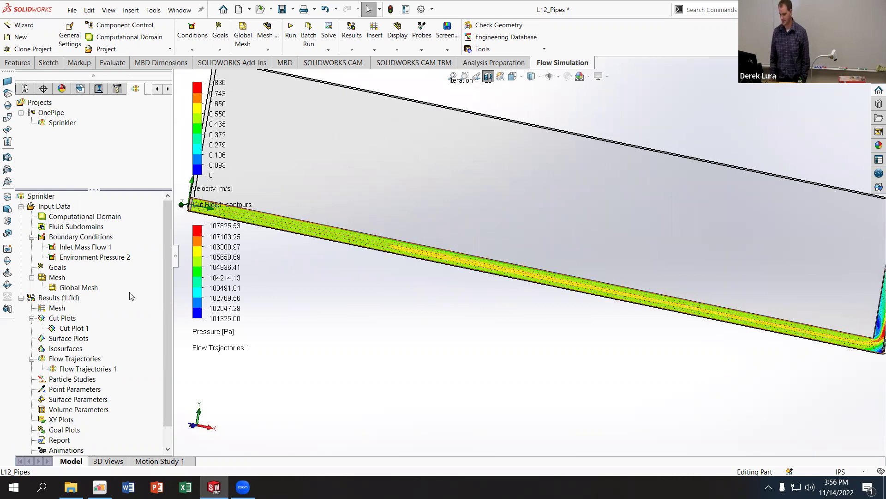
left_click(65, 328)
right_click(65, 328)
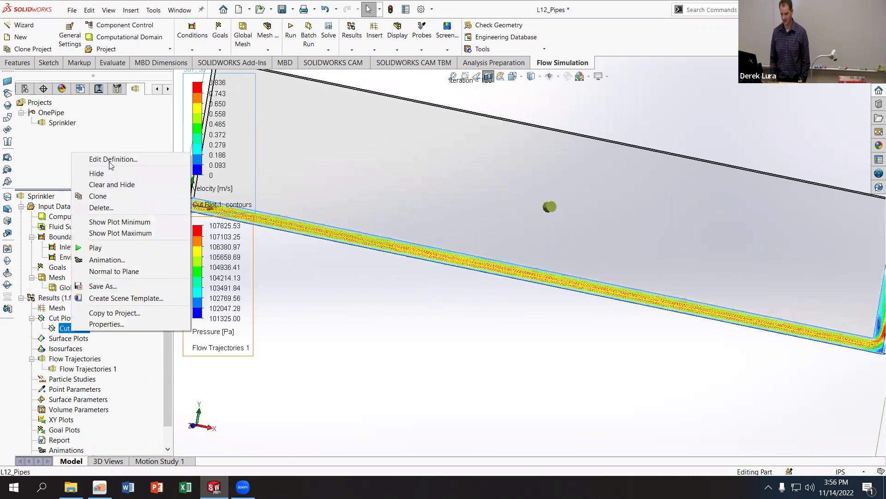
left_click(110, 159)
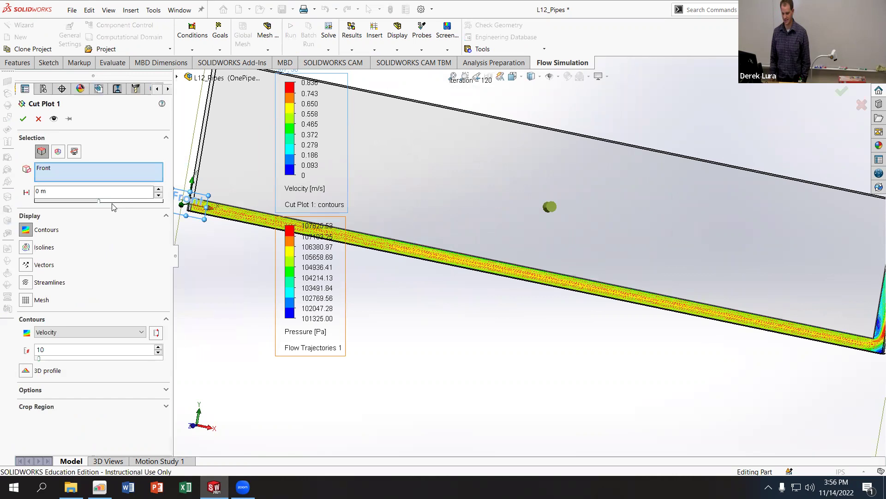
left_click(84, 332)
left_click(81, 351)
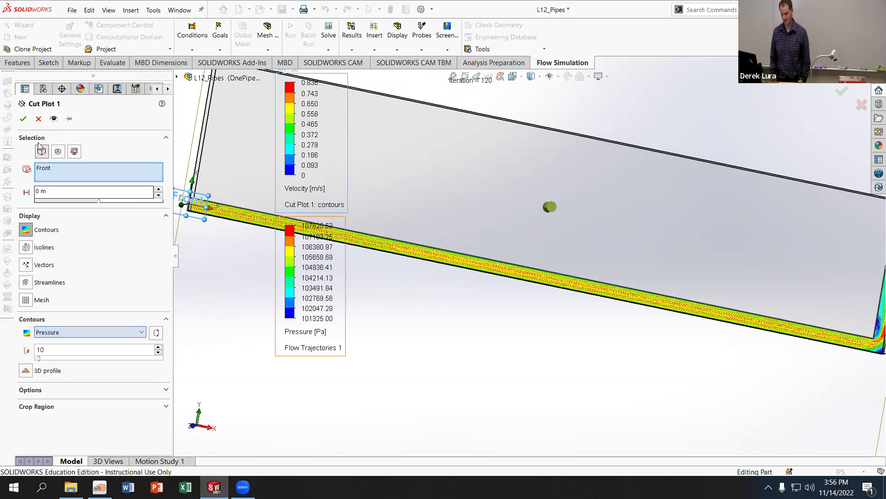
left_click(22, 118)
scroll(530, 322, "down", 3)
scroll(521, 285, "up", 5)
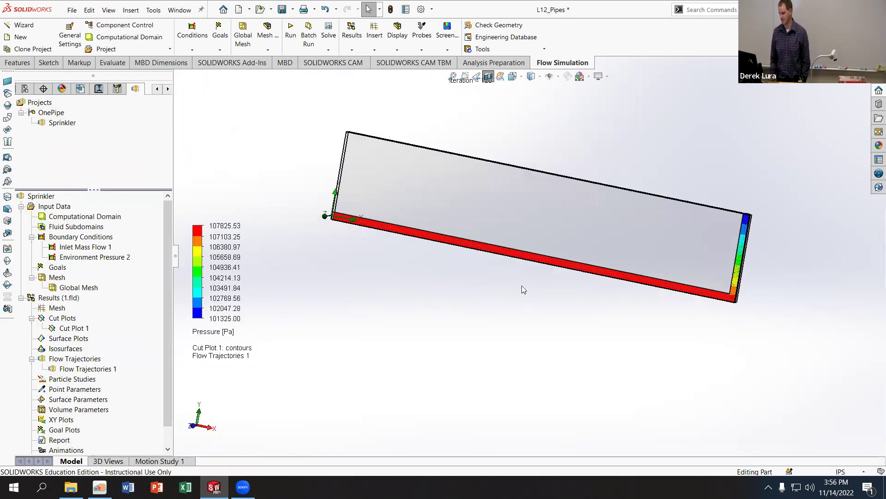
- Insert a second cut plot on the Front plane at 0 m offset with contours of Velocity
middle_click_drag(480, 253, 524, 318)
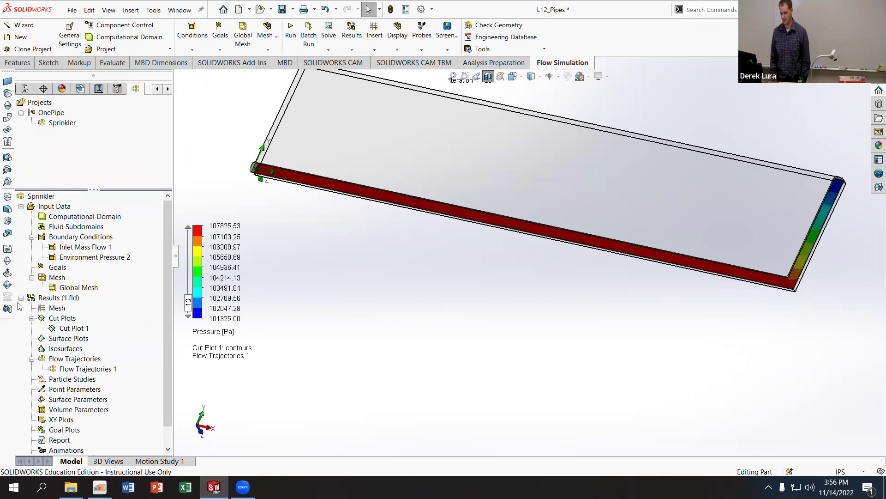
right_click(70, 318)
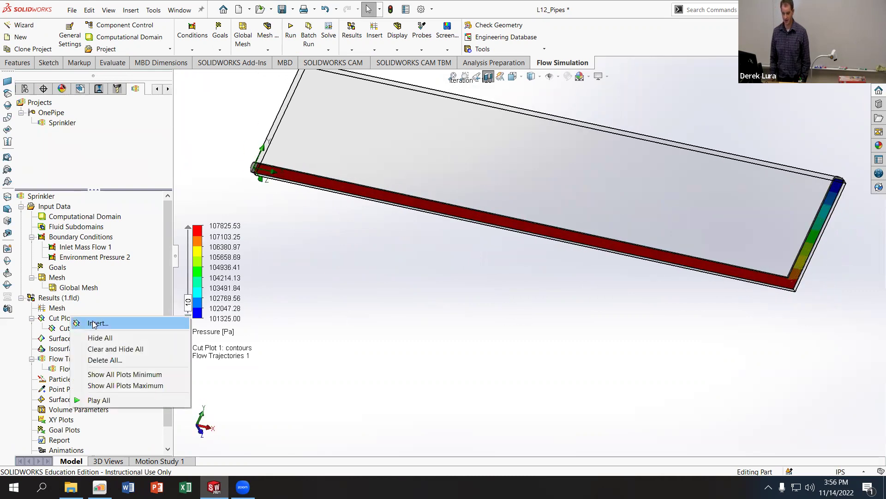
key("Escape")
double_click(69, 328)
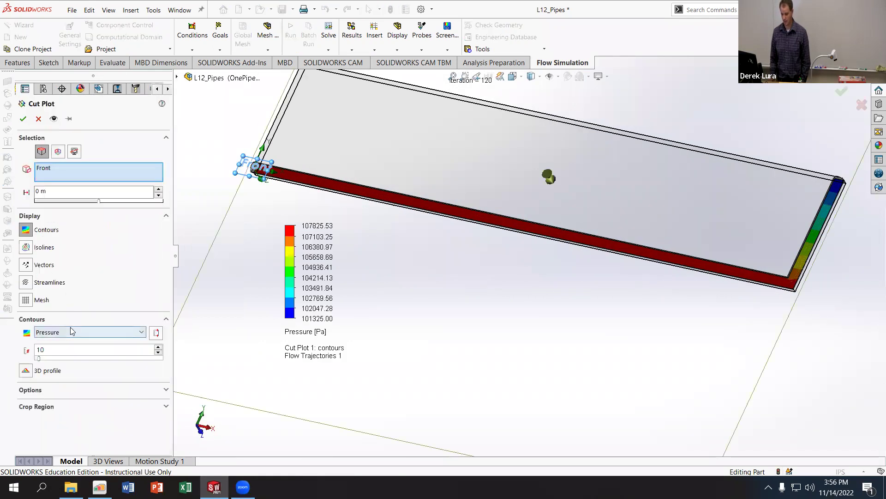
left_click(60, 332)
left_click(51, 373)
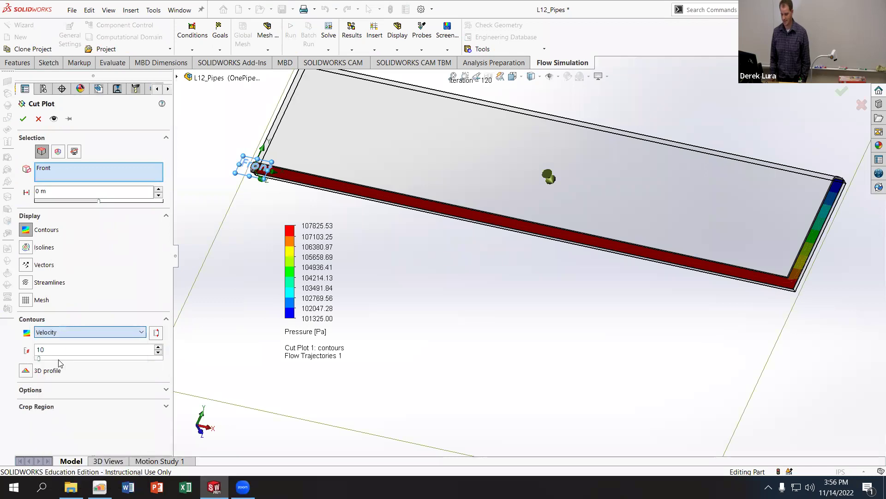
left_click(23, 119)
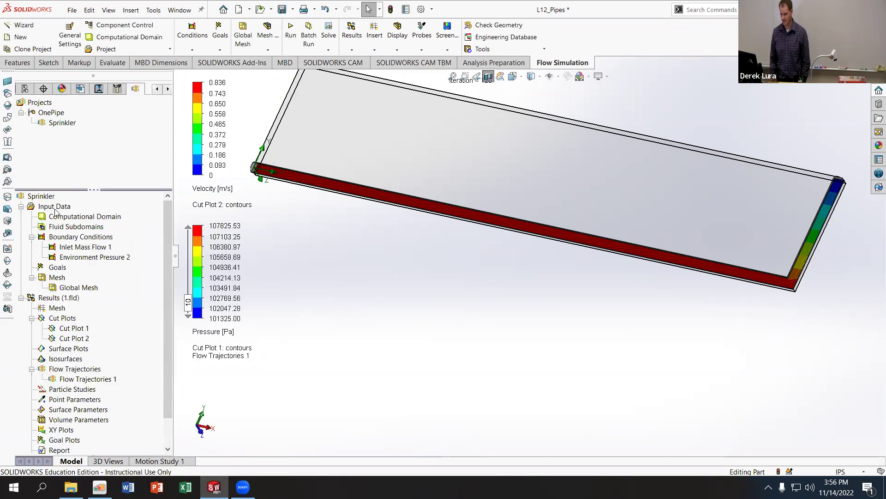
- Hide the pressure plot Cut Plot 1 and view the velocity contours along the whole pipe
scroll(59, 316, "down", 1)
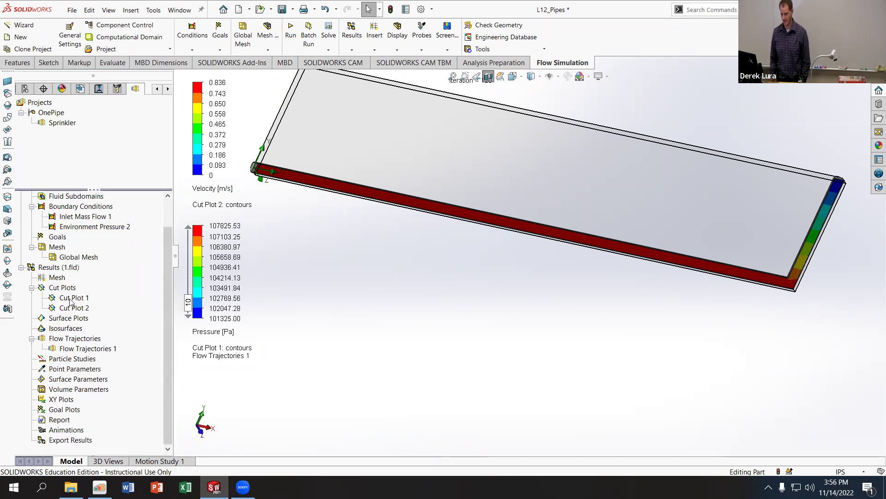
left_click(70, 298)
right_click(70, 301)
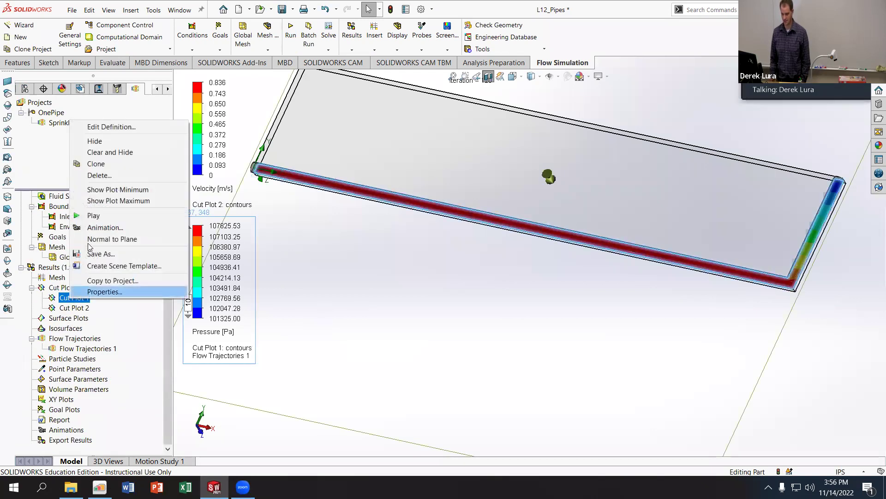
left_click(118, 140)
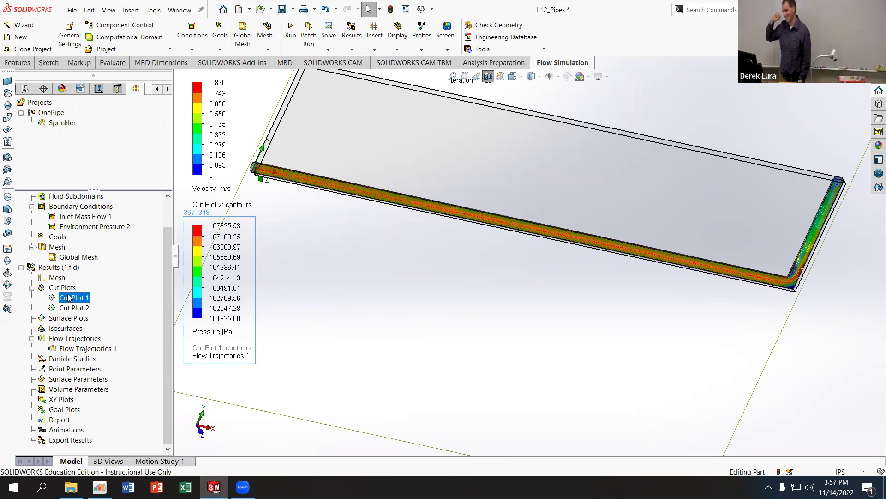
middle_click_drag(403, 285, 524, 253)
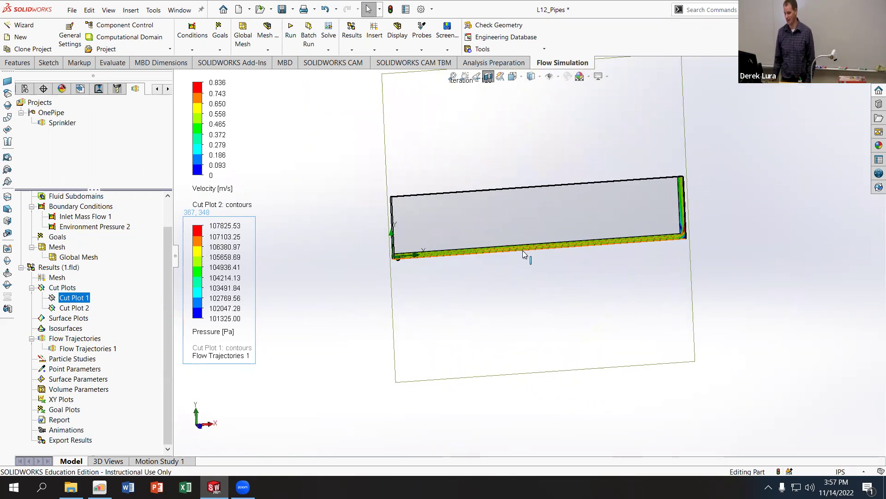
scroll(524, 253, "down", 3)
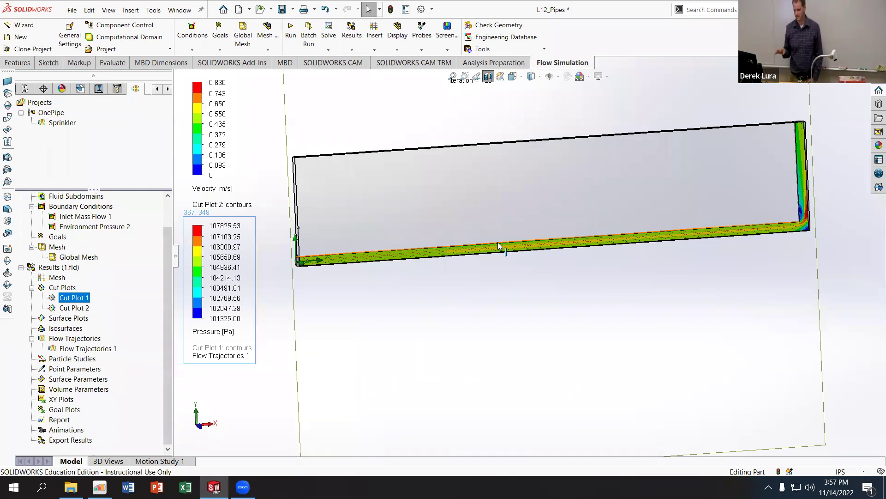
- Show the pressure contours of Cut Plot 1 again and hide Cut Plot 2
left_click(74, 298)
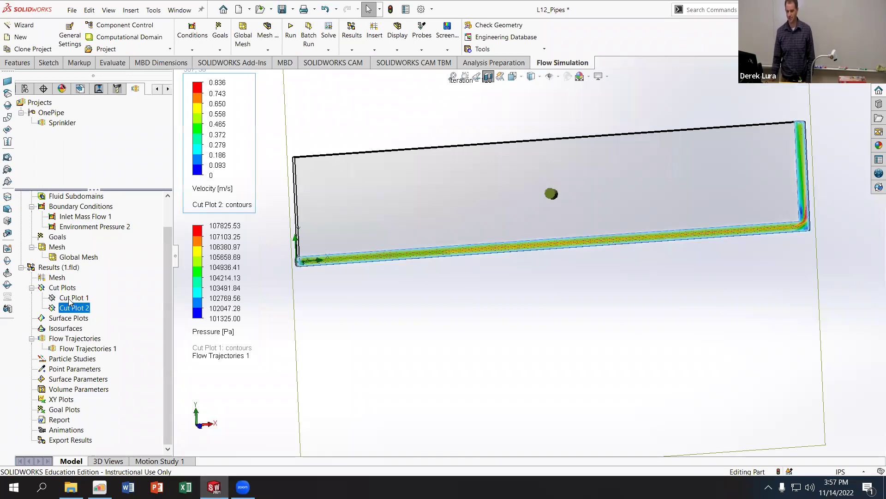
right_click(53, 289)
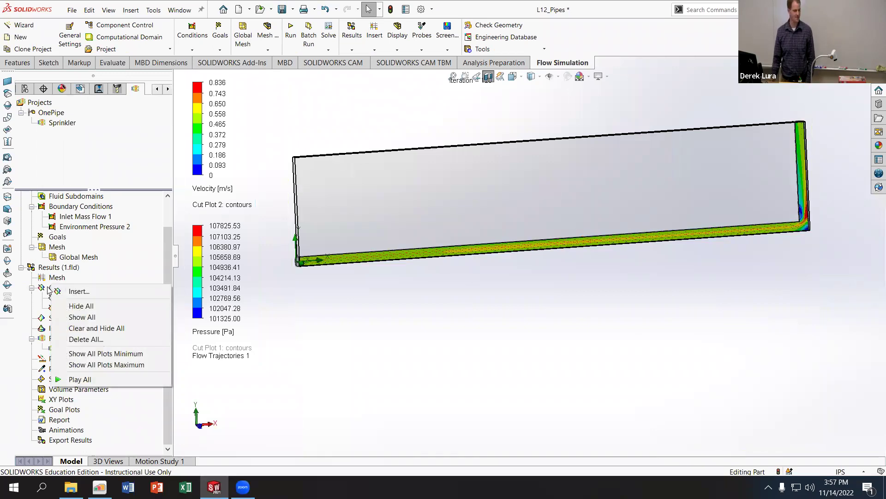
left_click(49, 290)
right_click(72, 297)
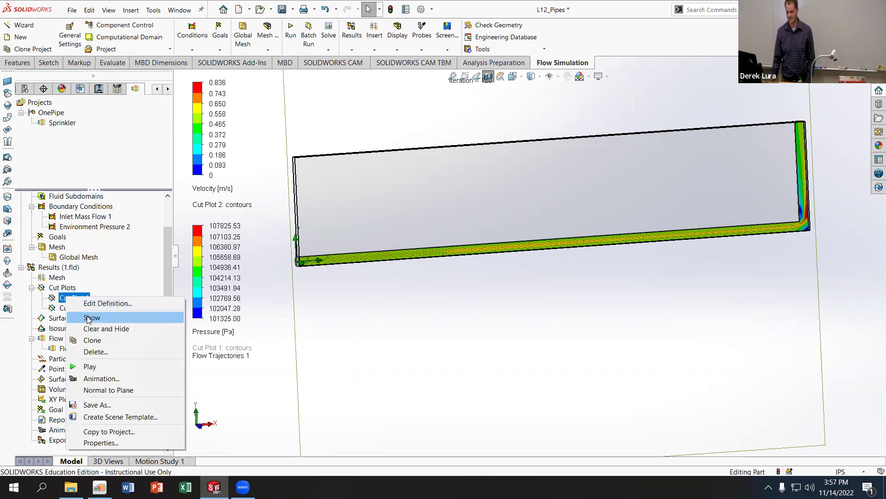
left_click(89, 318)
left_click(74, 308)
right_click(73, 307)
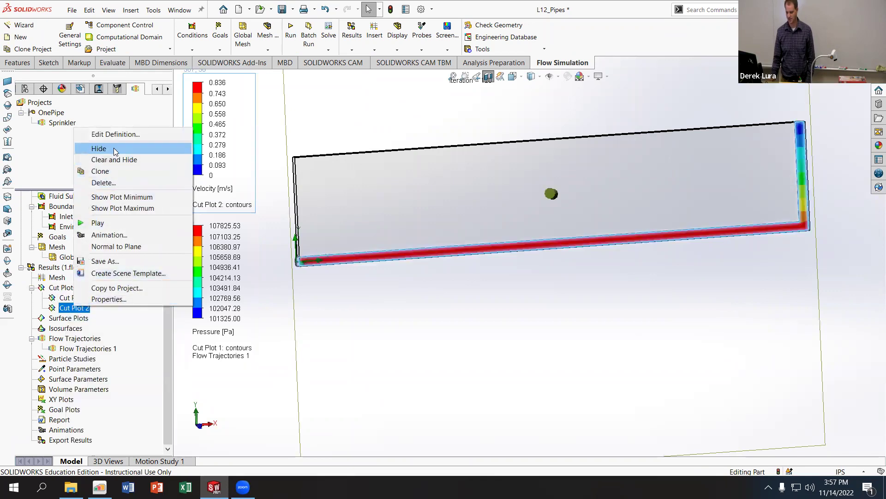
left_click(99, 148)
- Inspect the pressure contours from the inlet to the pipe outlet and review the definition of Environment Pressure 2
middle_click_drag(341, 292, 393, 248)
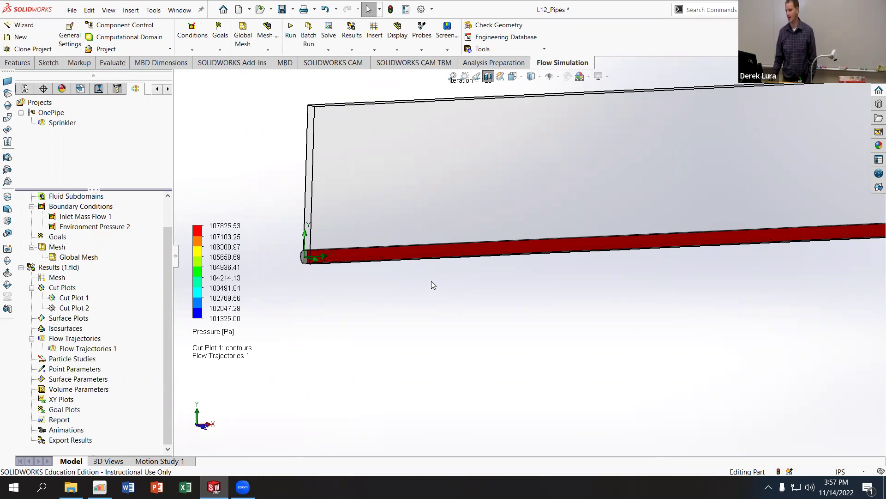
scroll(431, 281, "up", 5)
scroll(768, 206, "down", 8)
scroll(765, 274, "down", 2)
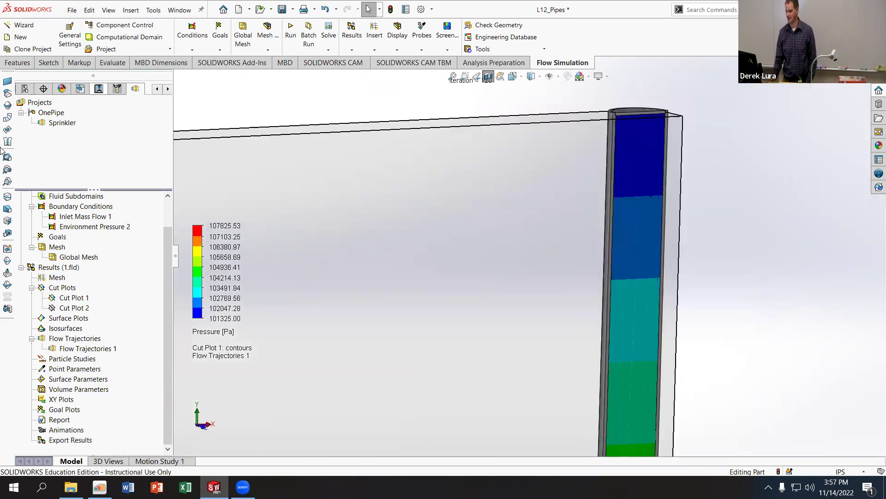
right_click(70, 226)
left_click(110, 230)
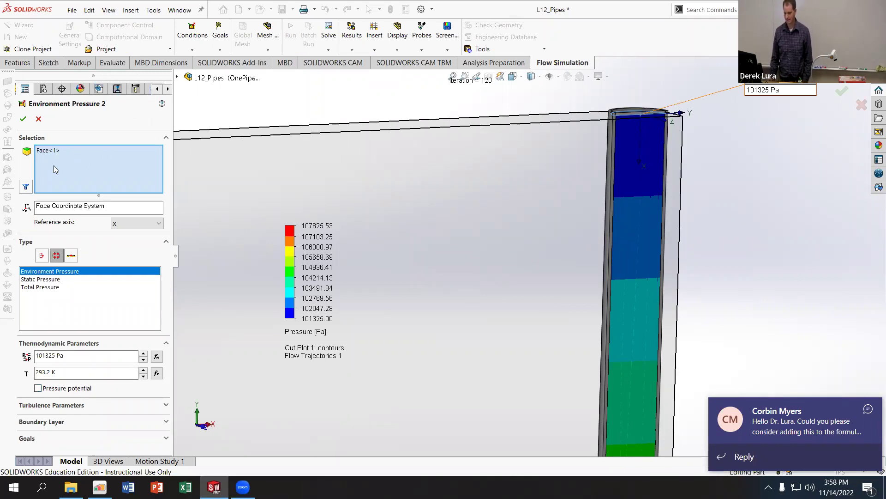
left_click(22, 119)
- Activate the Resticrted configuration of L12_Pipes
left_click(80, 88)
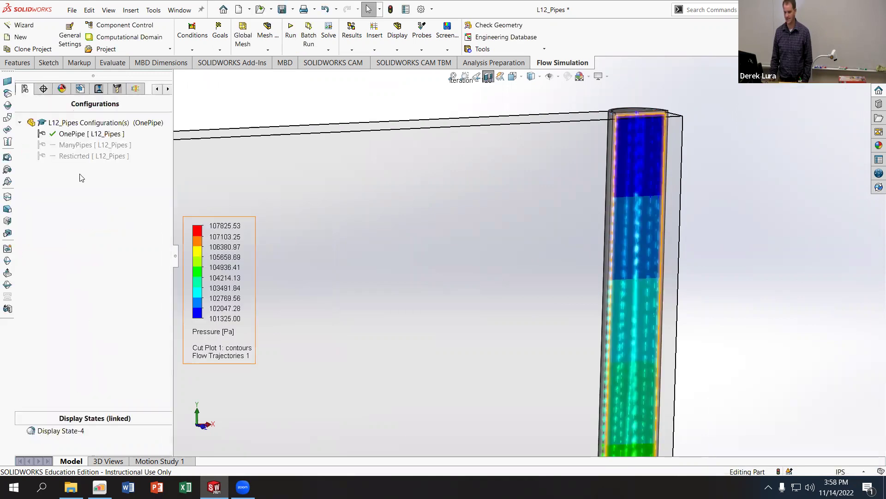
right_click(68, 158)
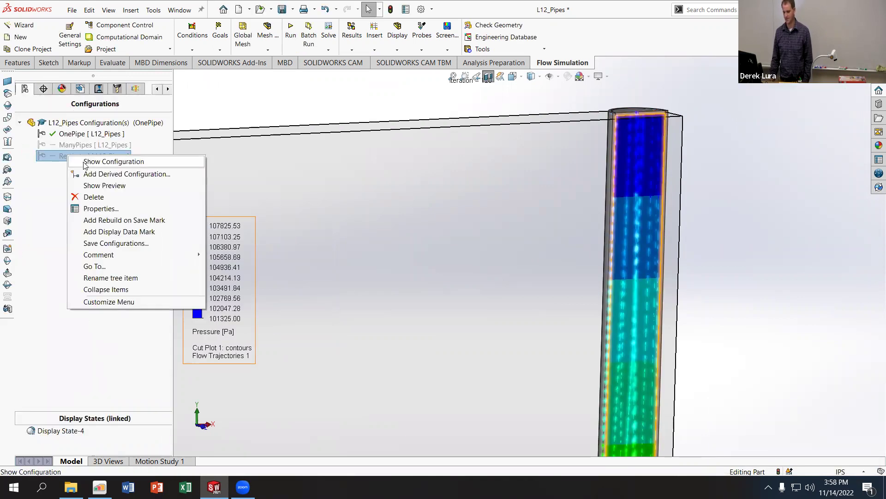
left_click(88, 161)
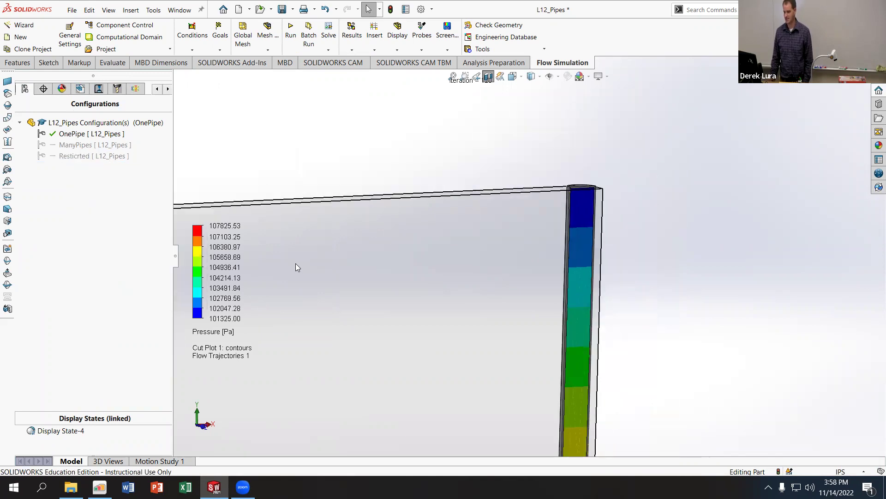
scroll(297, 268, "up", 5)
scroll(400, 282, "down", 2)
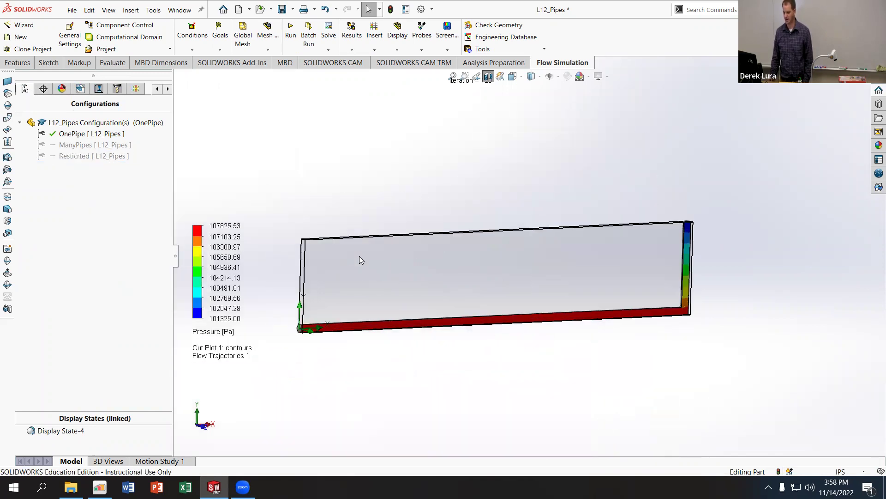
right_click(99, 156)
left_click(119, 162)
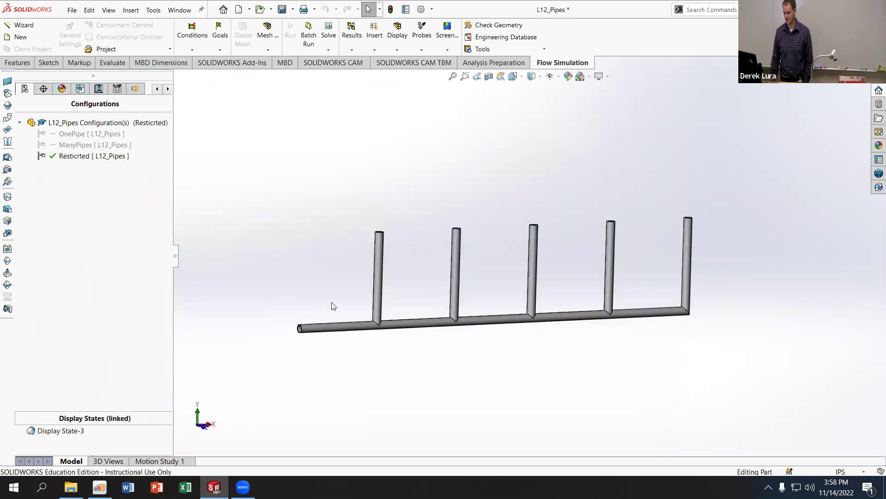
scroll(355, 313, "down", 3)
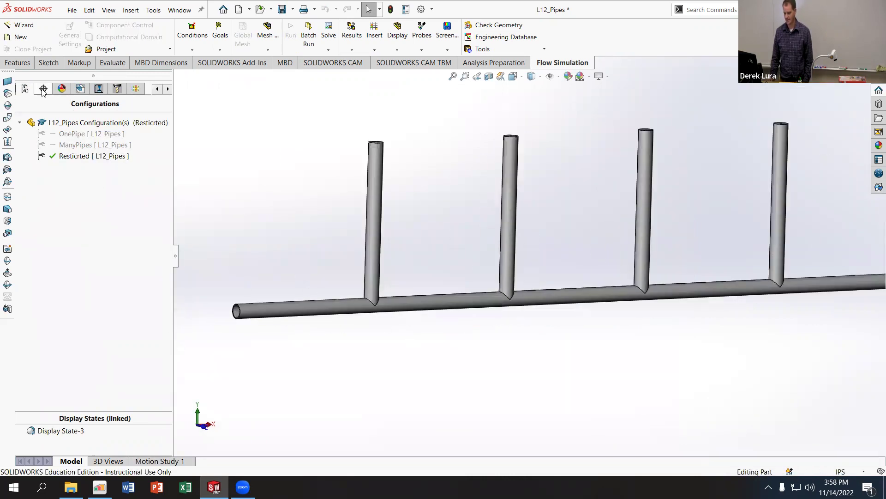
- Switch to the OnePipe configuration, rebuild the document, and return to the Resticrted configuration
left_click(158, 91)
left_click(157, 91)
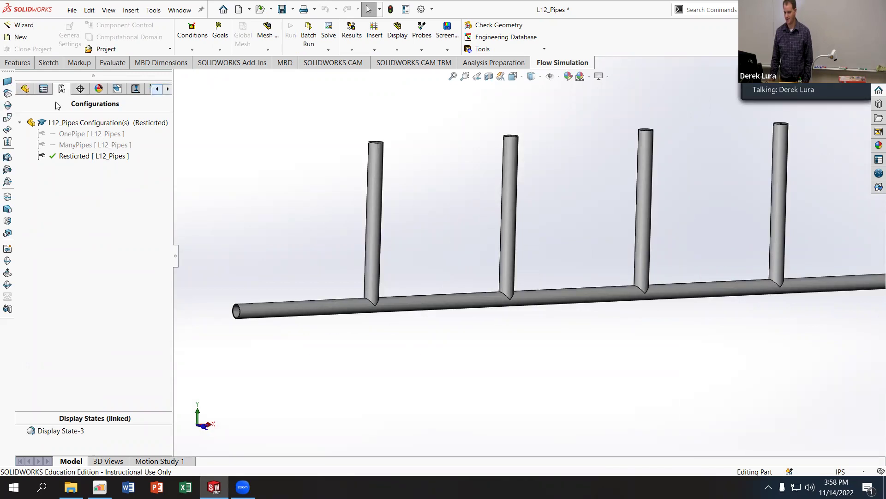
right_click(73, 156)
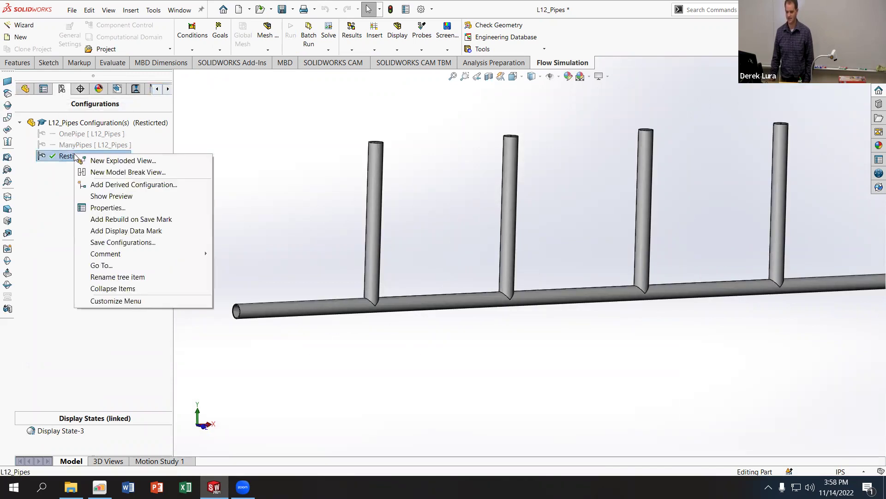
right_click(62, 134)
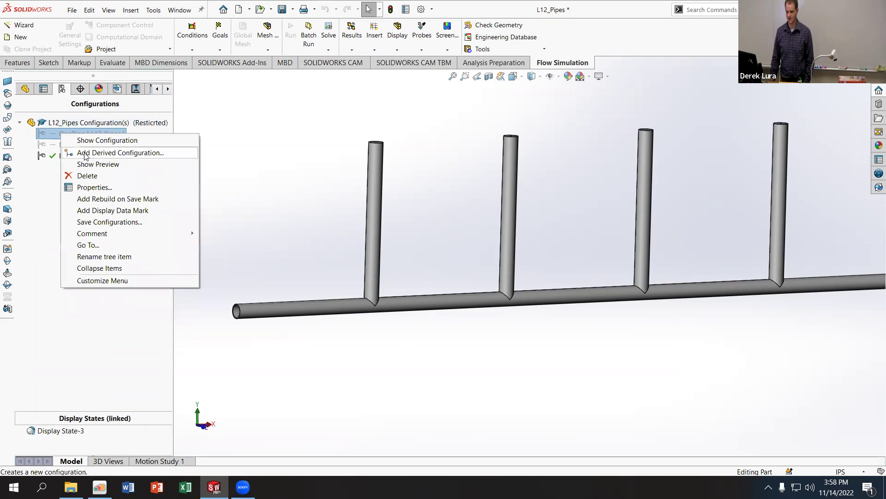
left_click(87, 141)
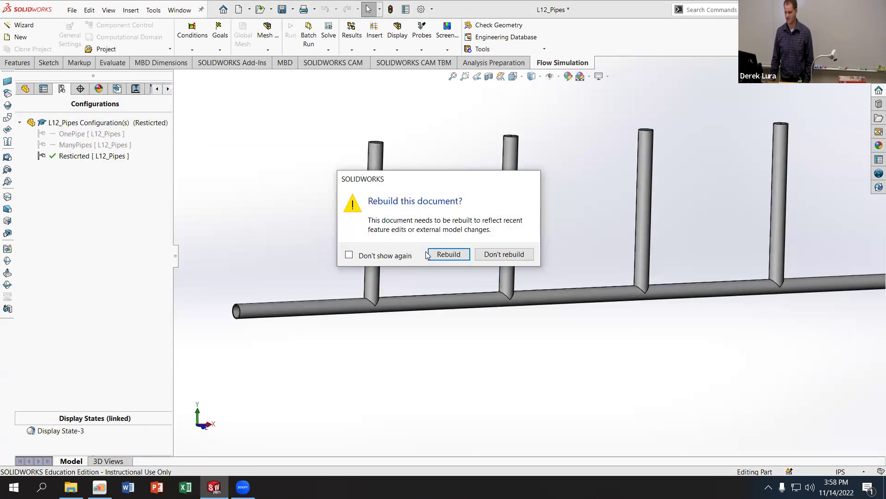
left_click(437, 254)
right_click(89, 157)
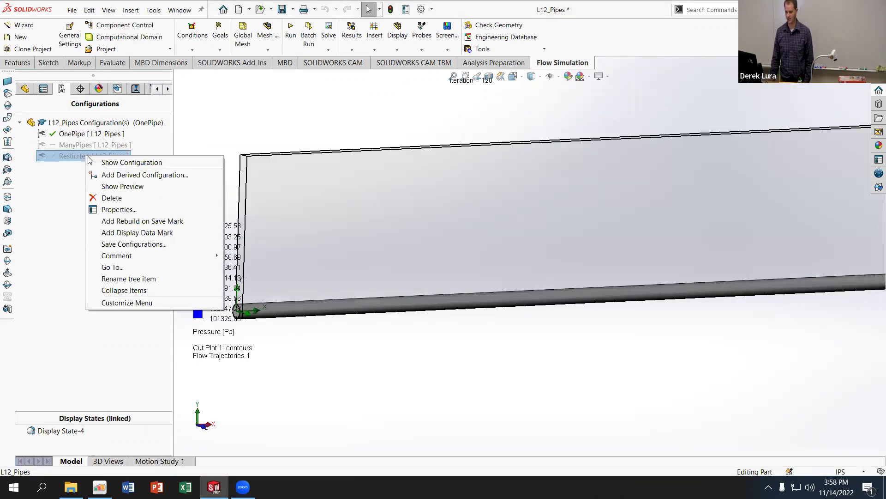
left_click(121, 163)
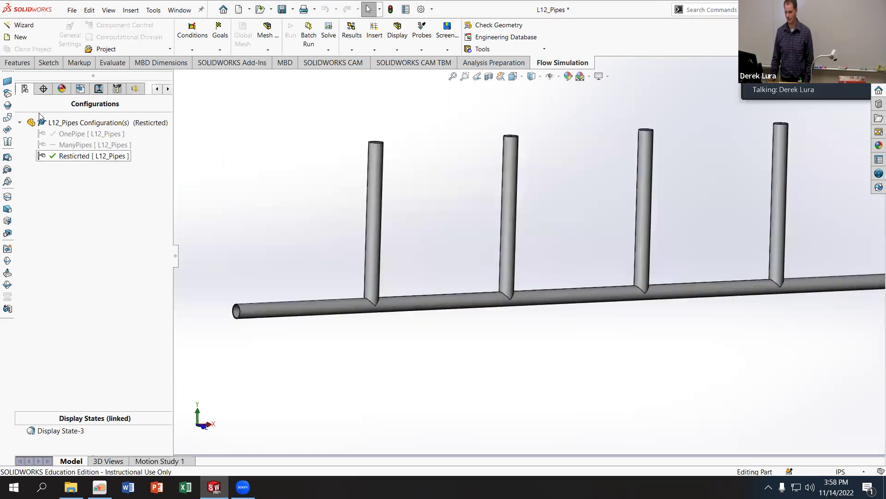
- Check the part's feature list, start Create Lids and select the open end face of the horizontal pipe
left_click(158, 89)
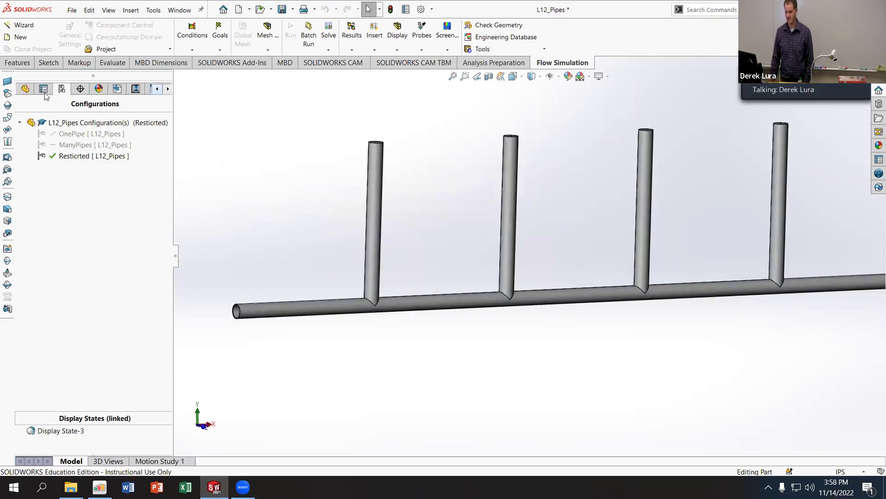
left_click(26, 89)
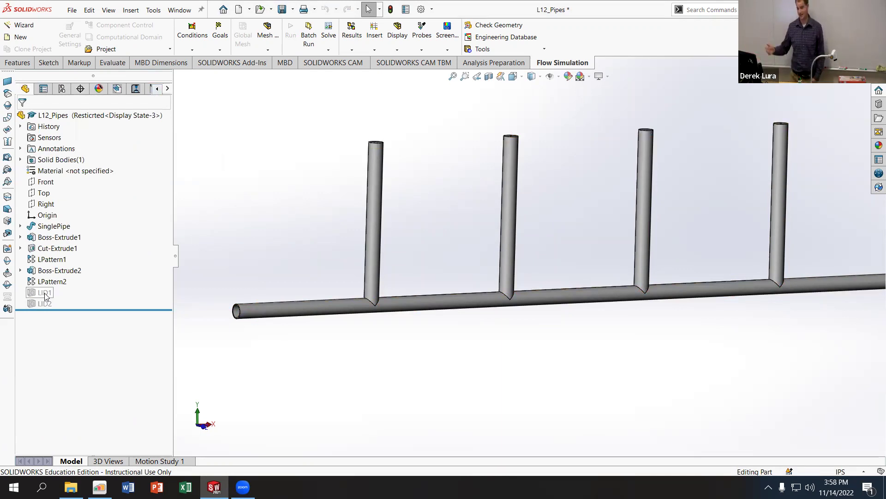
left_click(516, 50)
scroll(252, 291, "down", 5)
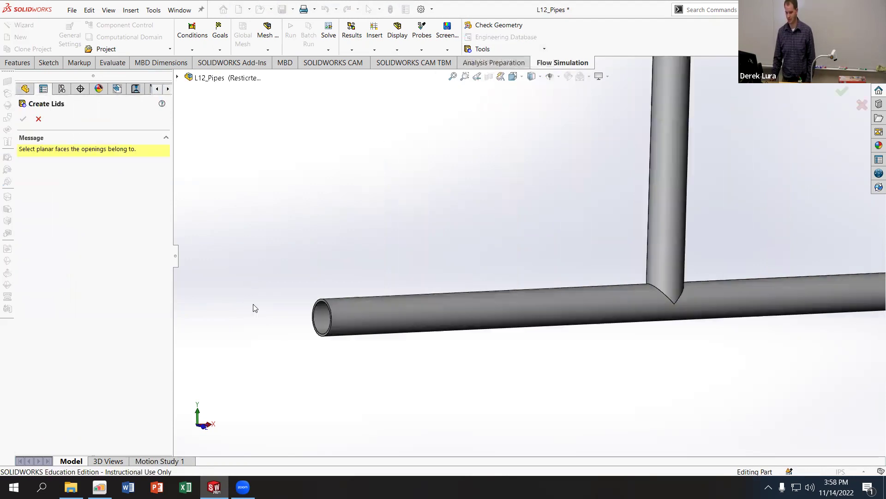
left_click(437, 266)
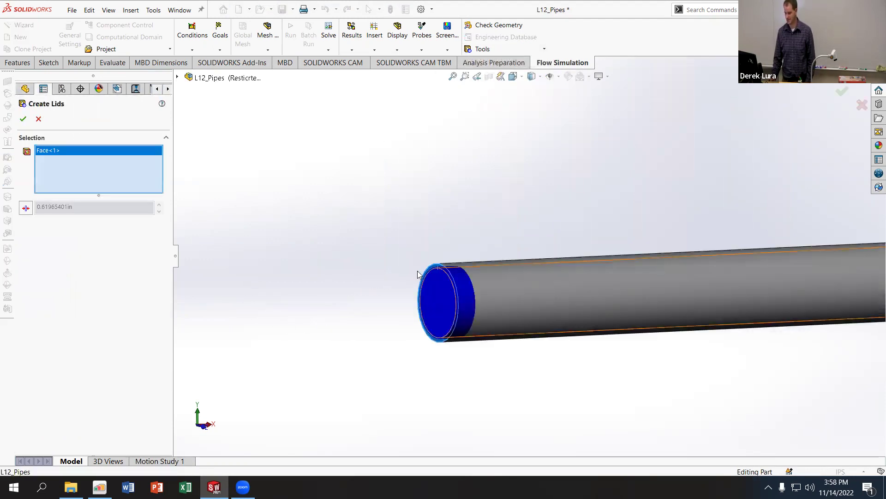
- Add the top faces of the first three vertical pipes to the lid selection
scroll(682, 285, "up", 5)
scroll(691, 174, "down", 5)
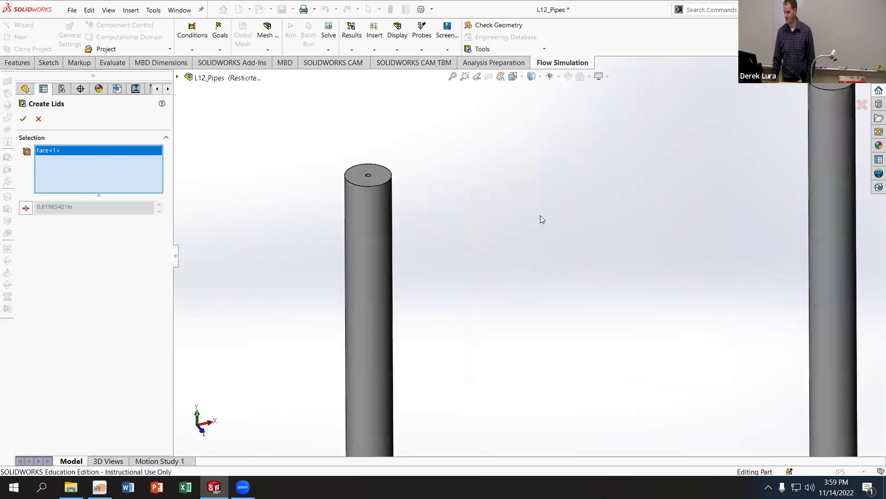
left_click(312, 168)
scroll(554, 180, "up", 5)
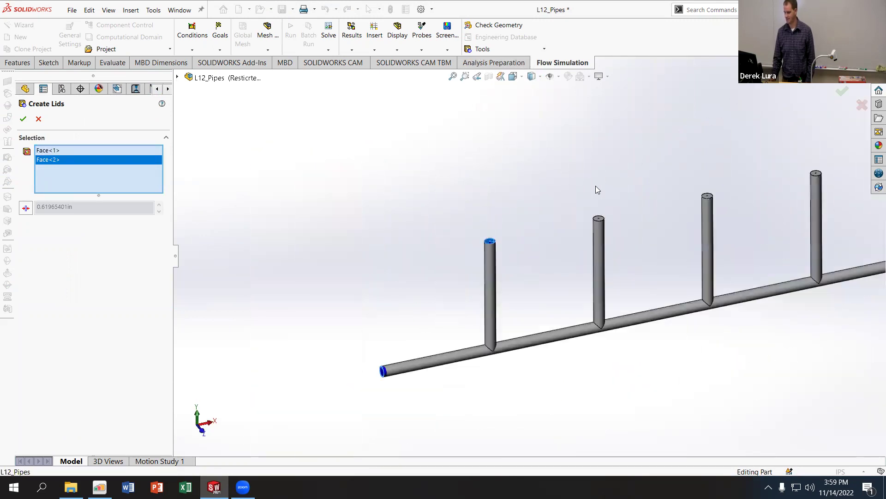
scroll(596, 185, "down", 3)
left_click(569, 291)
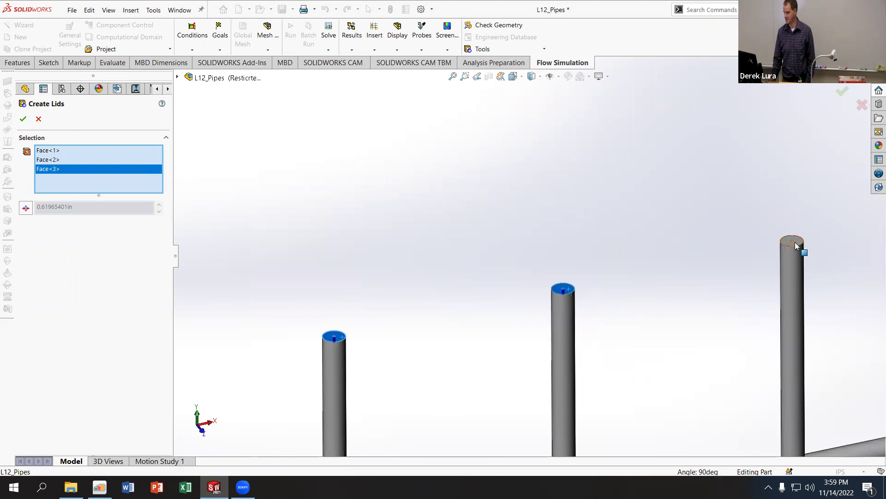
left_click(793, 240)
scroll(793, 240, "up", 5)
scroll(679, 234, "down", 3)
scroll(679, 233, "down", 2)
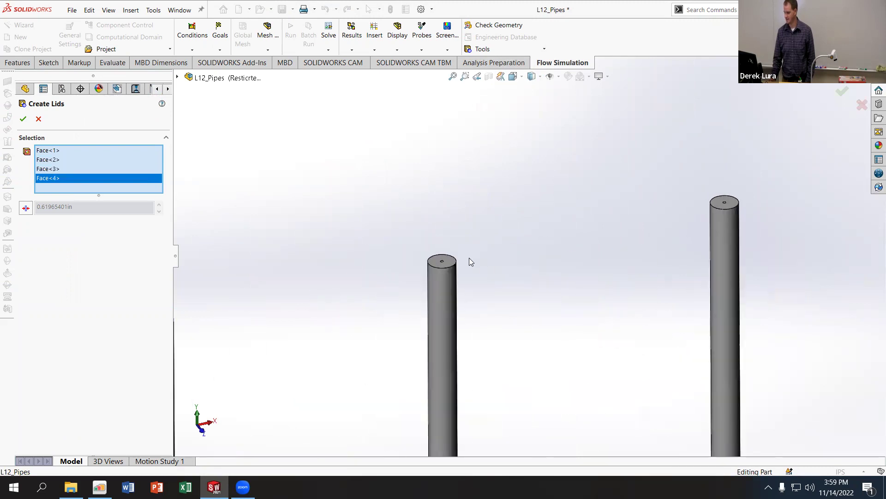
- Add the two remaining pipe-top faces to the lid selection and create the lids with a thickness of 0.1 in
left_click(446, 264)
left_click(729, 204)
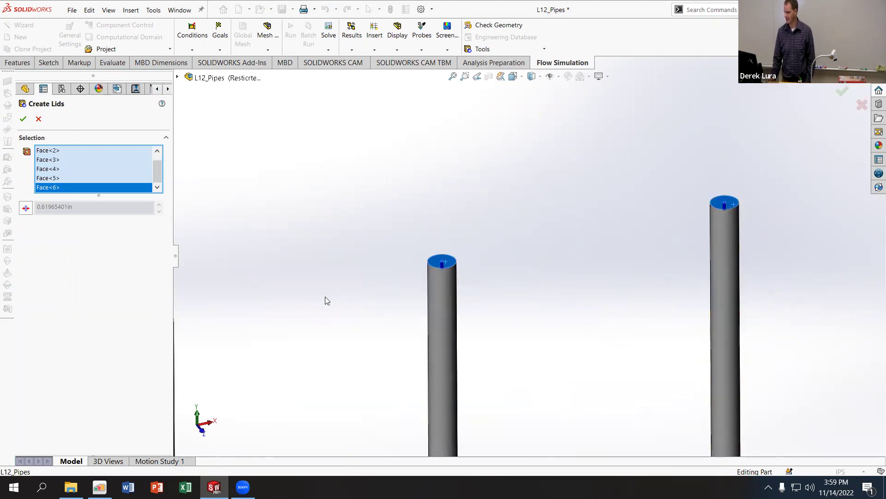
left_click(25, 208)
double_click(49, 207)
type(".1")
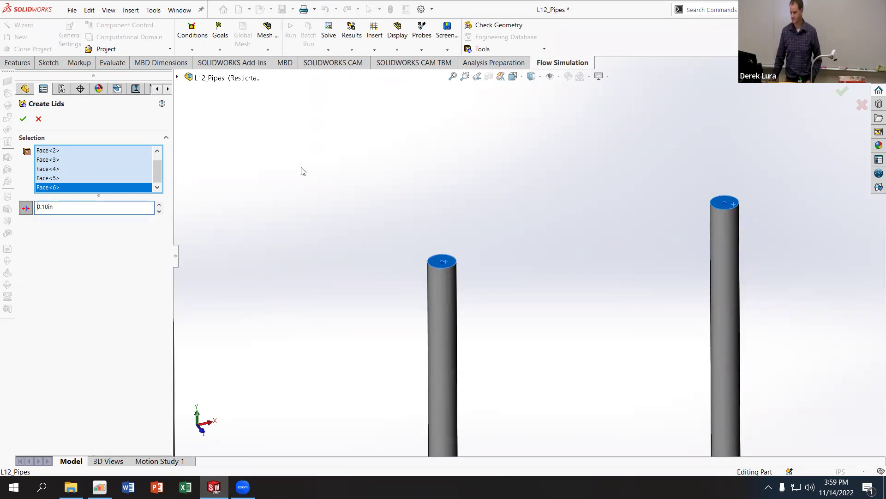
scroll(370, 257, "up", 5)
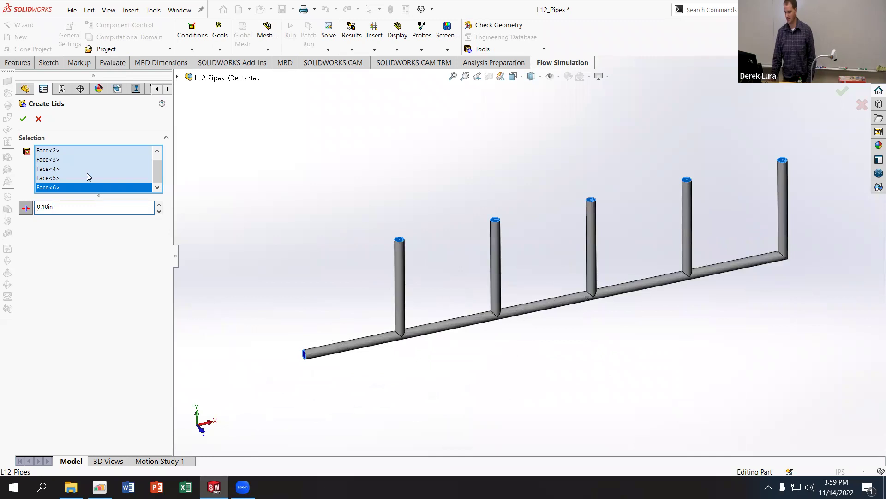
left_click(23, 119)
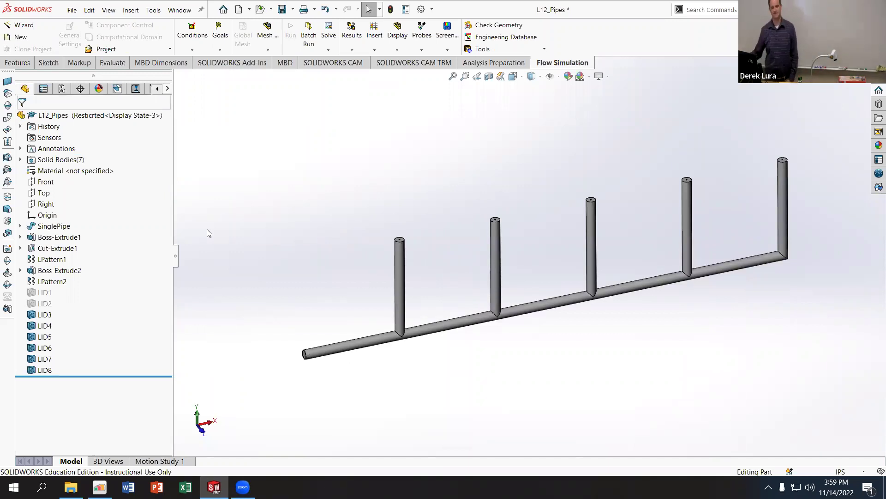
- Start a wizard-based flow project named WaterFlow on the current configuration, keeping the SI unit system
middle_click_drag(636, 98, 719, 150)
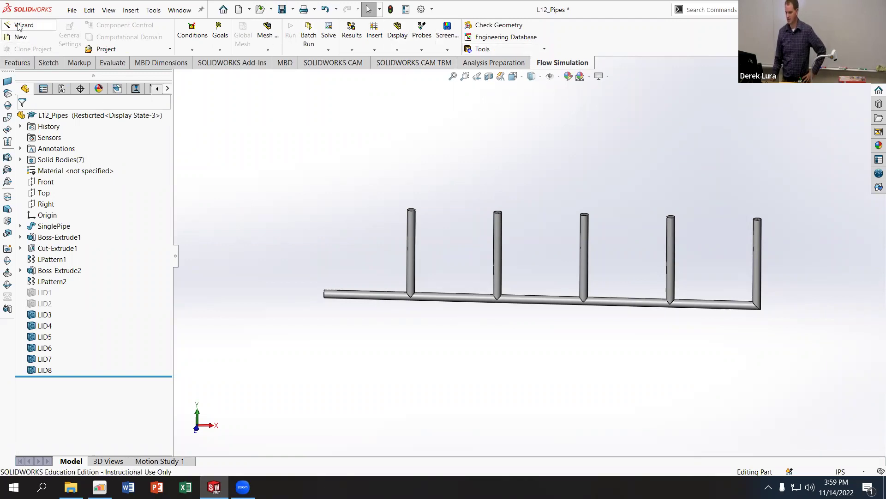
left_click(169, 89)
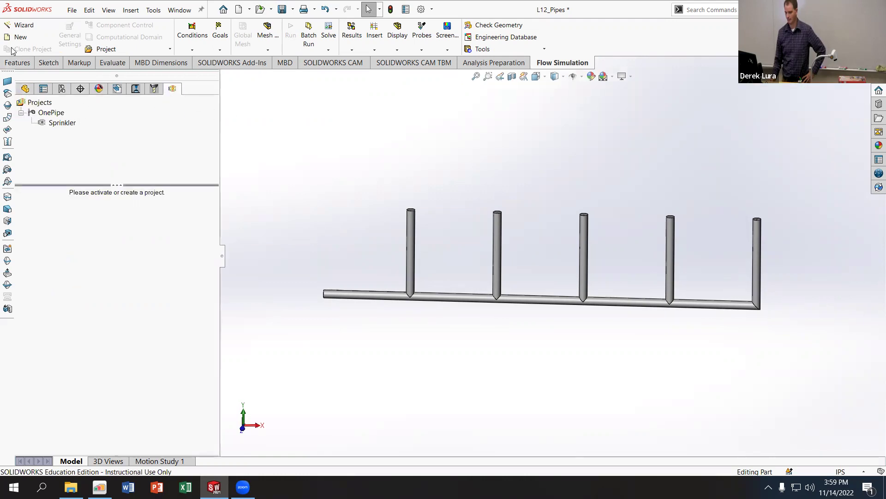
left_click(20, 25)
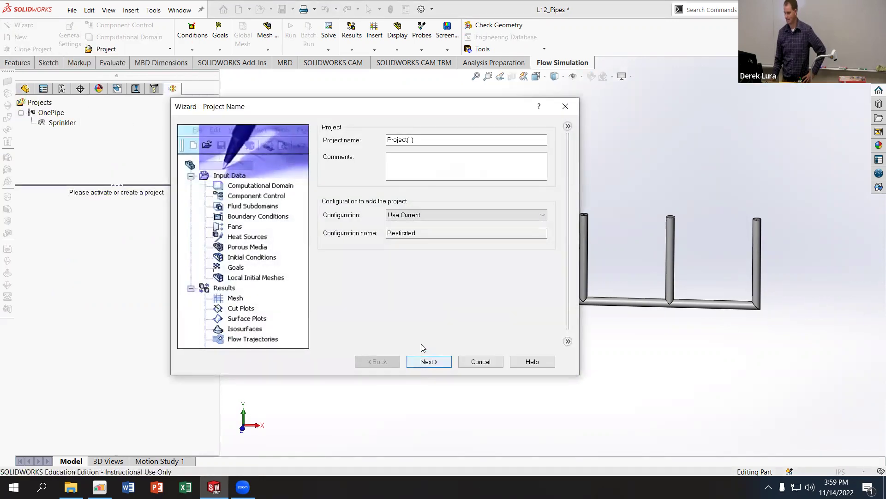
type("WaterFlow")
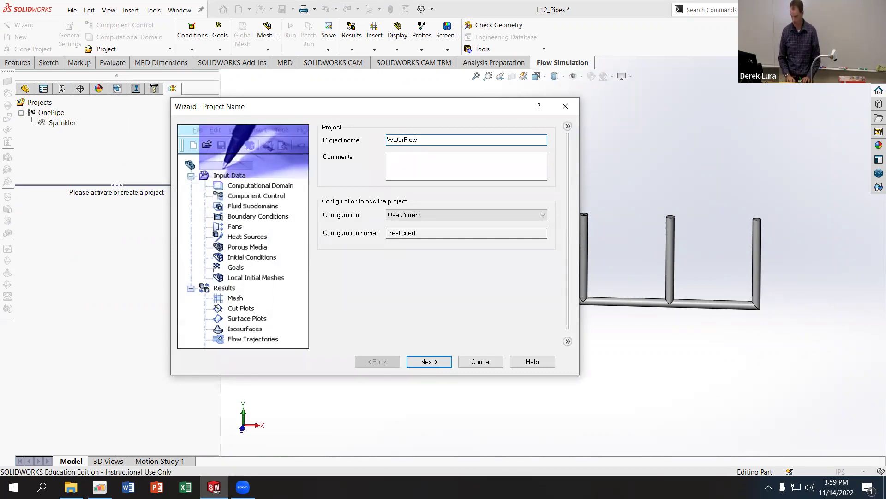
left_click(440, 362)
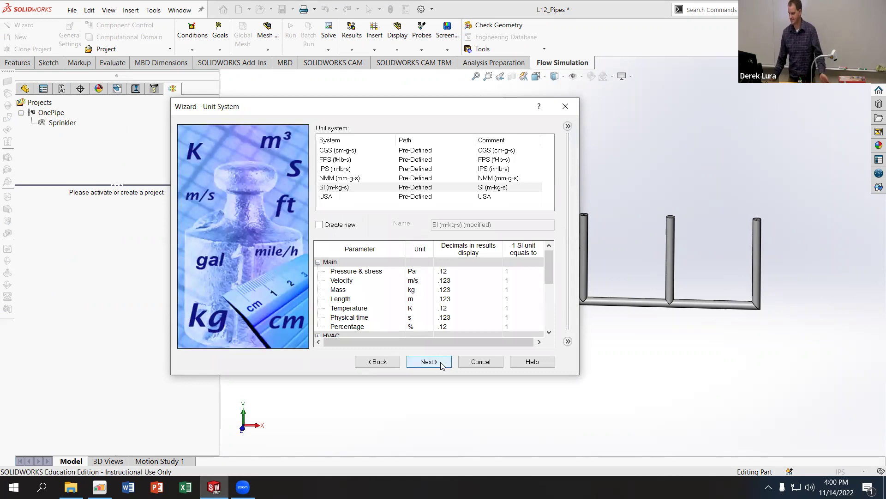
left_click(429, 361)
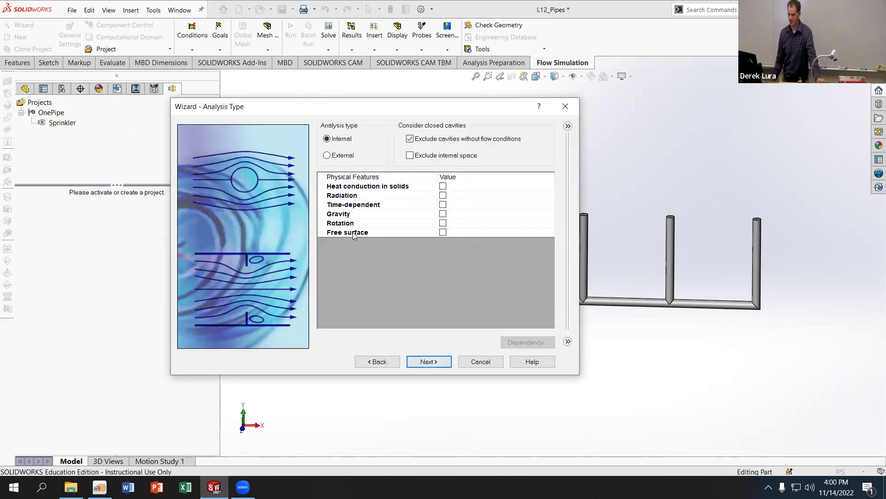
- Enable gravity for the internal analysis, with a Y component of -9.81 m/s^2 and a Z component of 0
left_click(443, 215)
left_click(437, 234)
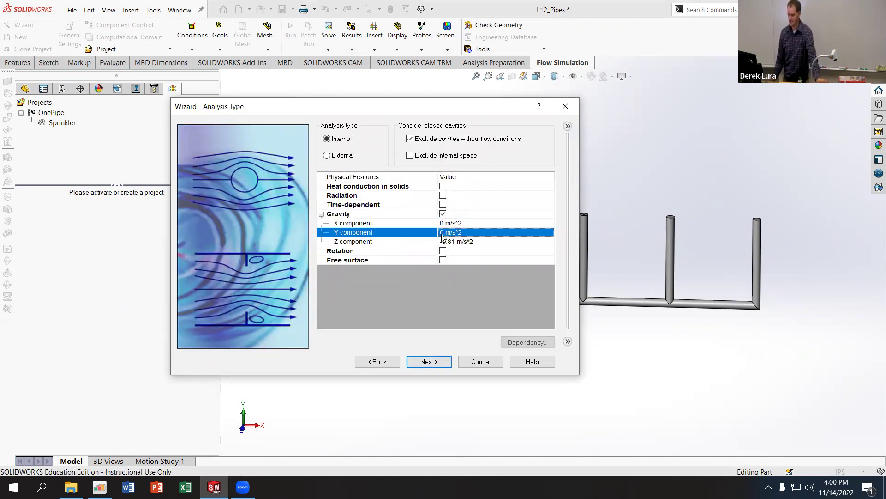
left_click(443, 234)
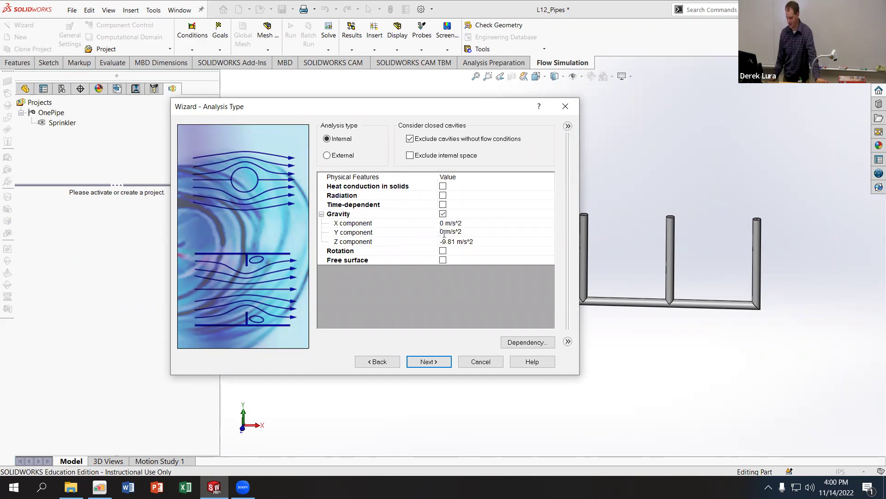
key("Delete")
type("-9.81")
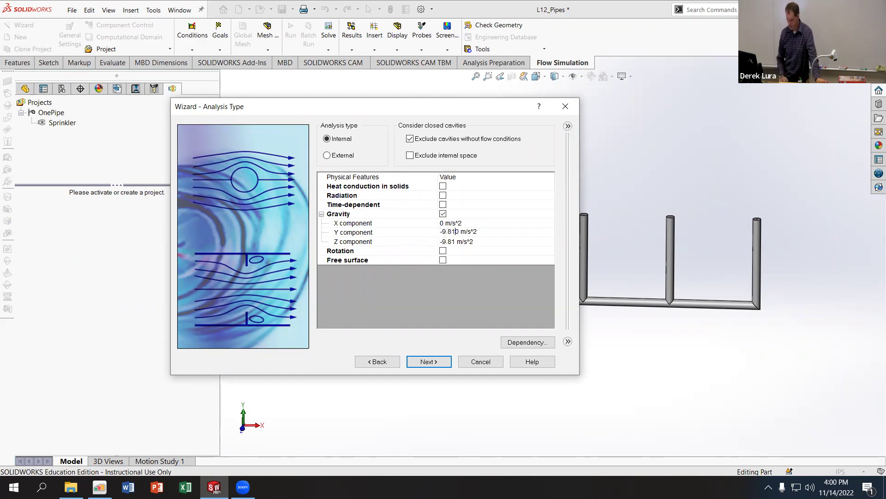
left_click(455, 240)
left_click(455, 241)
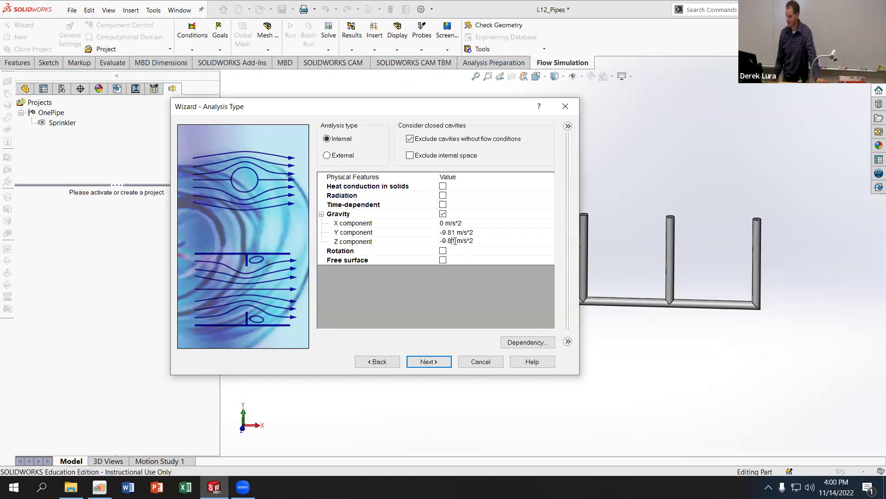
double_click(440, 239)
type("0")
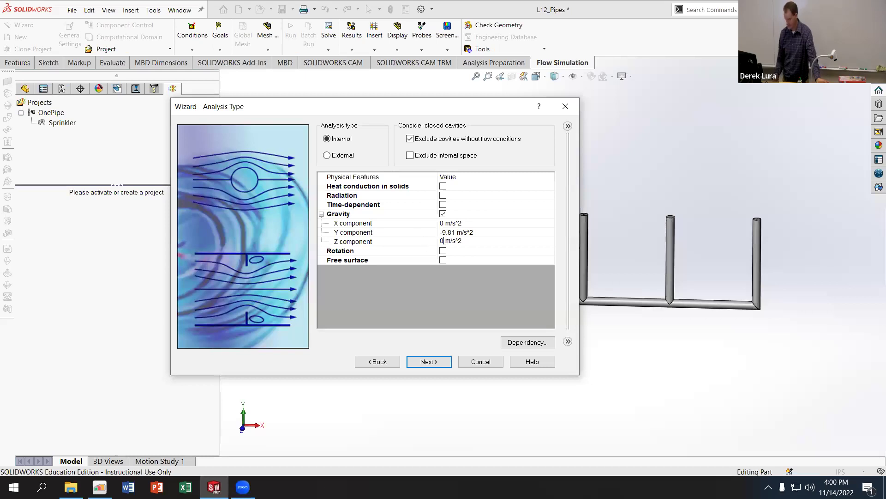
left_click(400, 309)
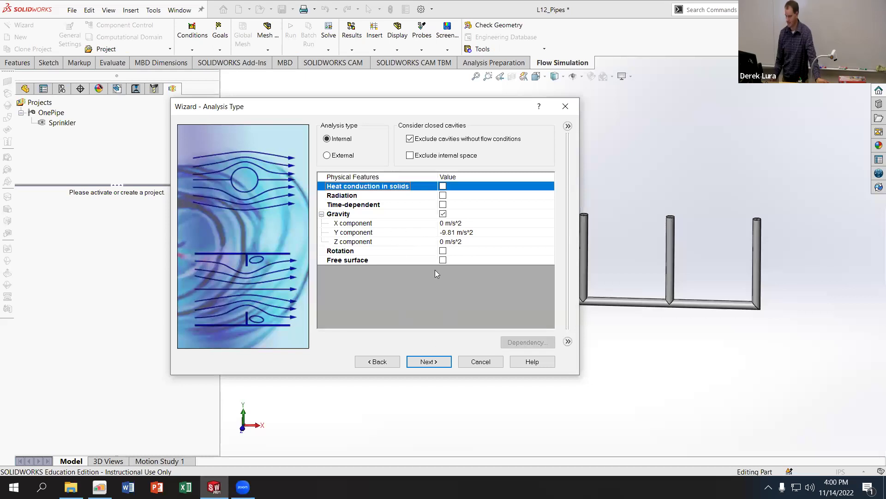
left_click(422, 362)
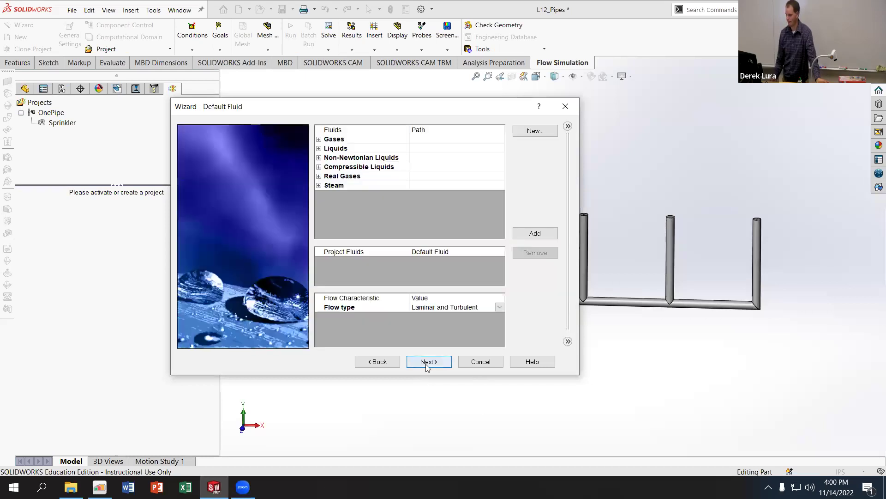
- Add the pre-defined liquid suited to the WaterFlow project as its default fluid, keeping the laminar and turbulent flow type
left_click(319, 148)
left_click(326, 157)
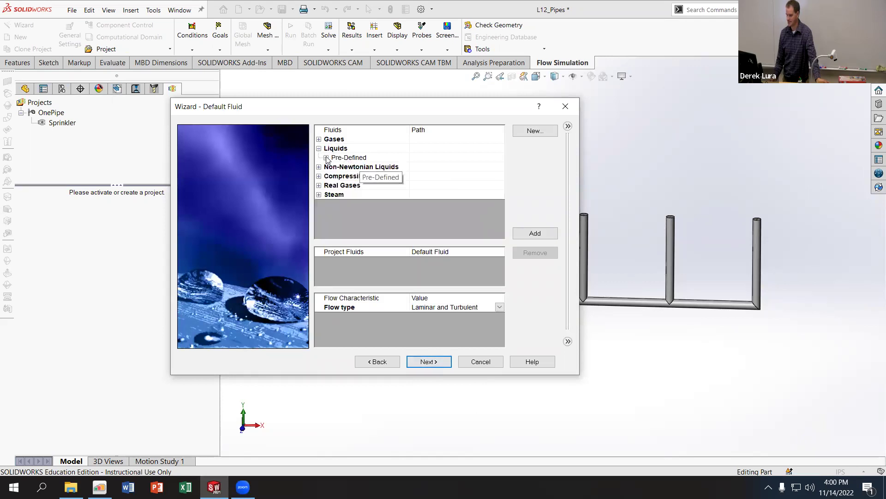
left_click(326, 158)
scroll(363, 195, "down", 4)
left_click(363, 194)
double_click(351, 195)
left_click(430, 361)
- Set the wall roughness to 10 micrometers and finish the project with the default initial conditions
left_click(431, 361)
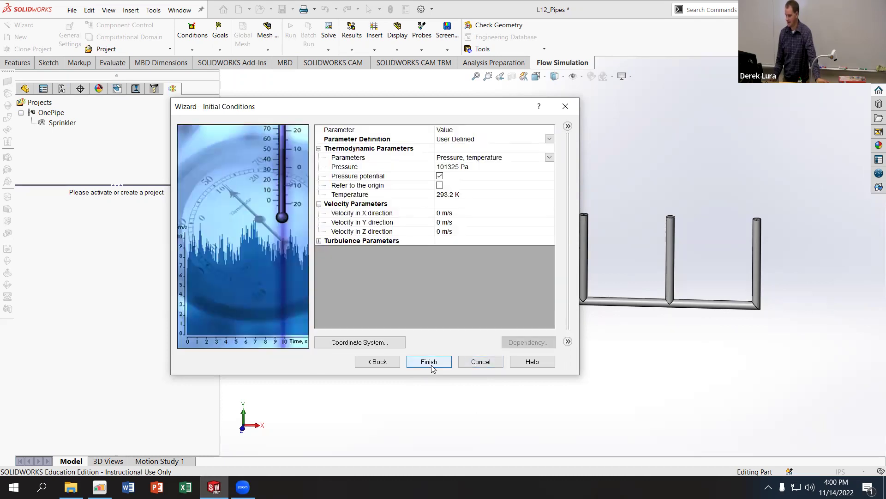
left_click(375, 361)
left_click(469, 148)
left_click(469, 148)
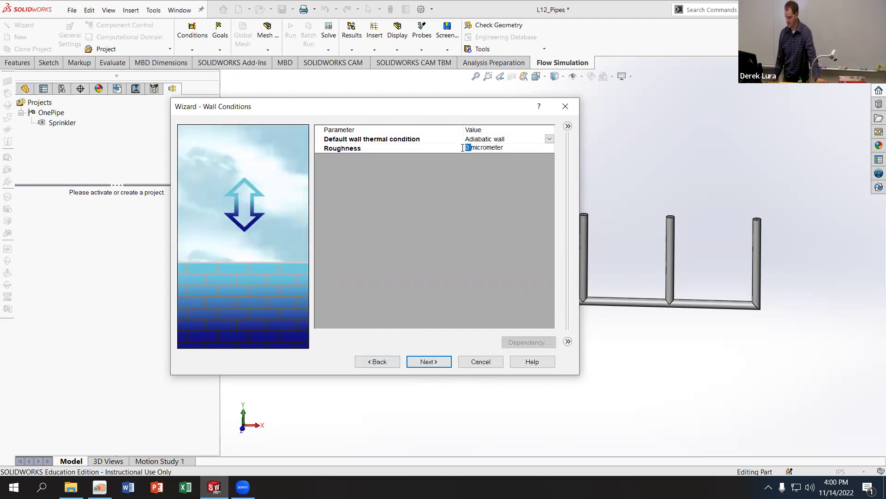
type("10")
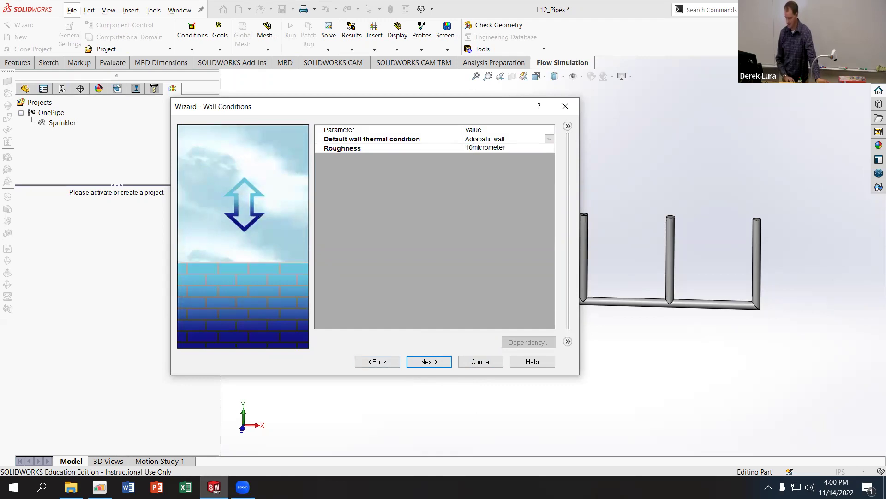
left_click(440, 360)
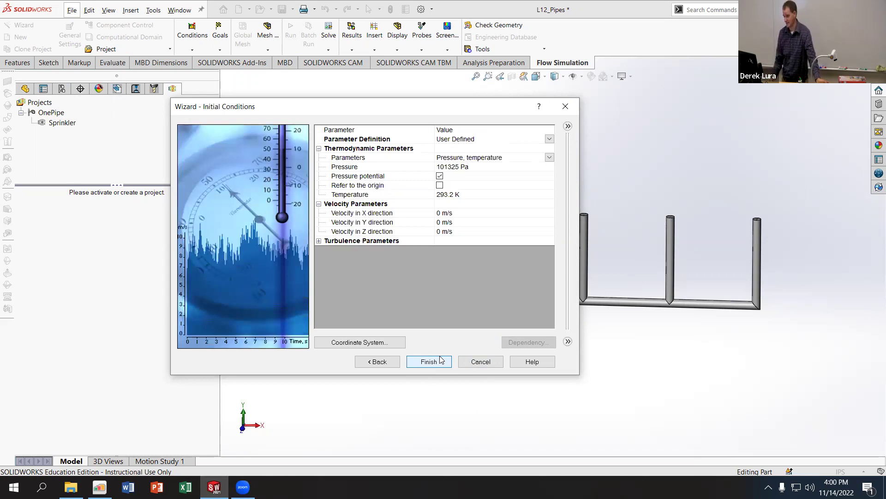
left_click(429, 361)
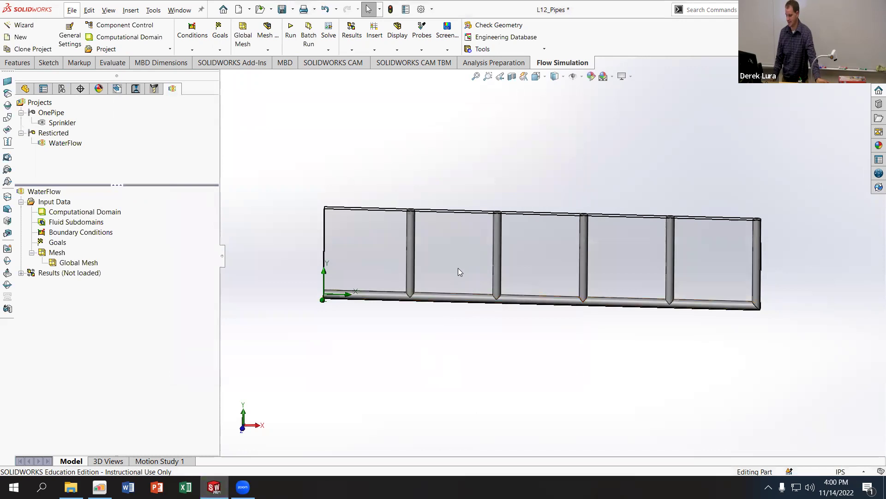
- Cut the pipe model with a planar section view on the Front plane to expose its interior
scroll(459, 268, "down", 3)
middle_click_drag(459, 277, 593, 249)
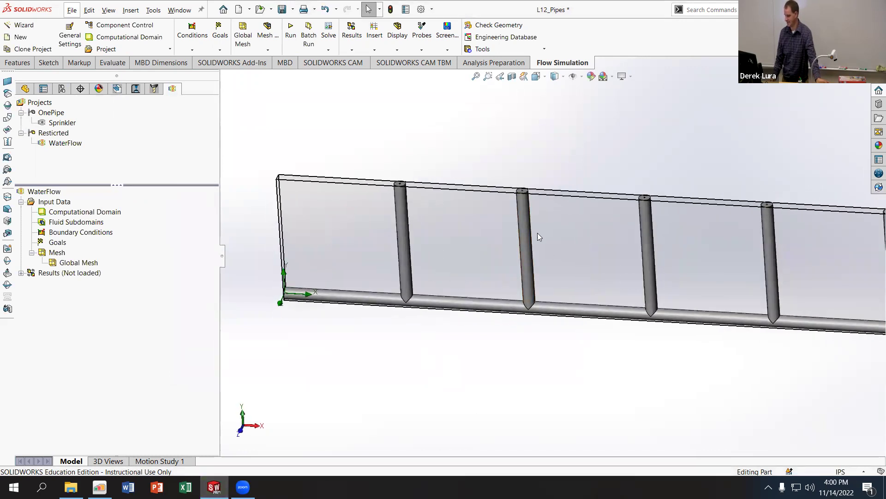
middle_click_drag(436, 188, 441, 181)
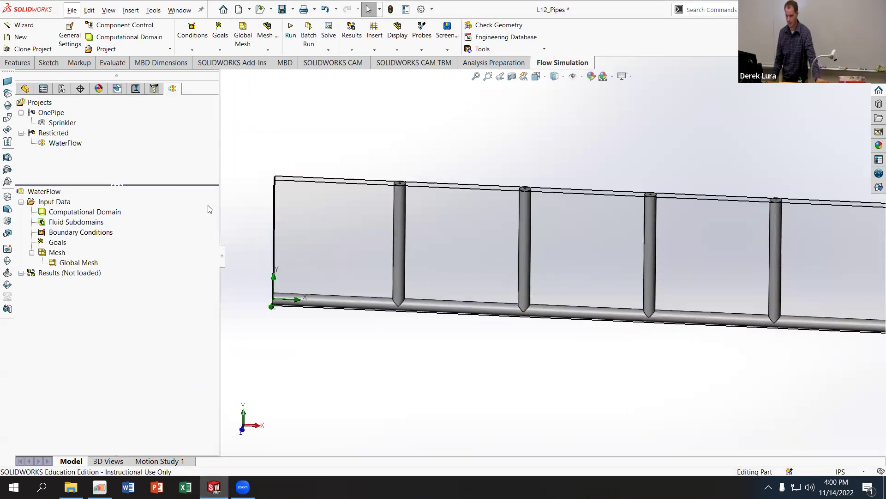
left_click(523, 77)
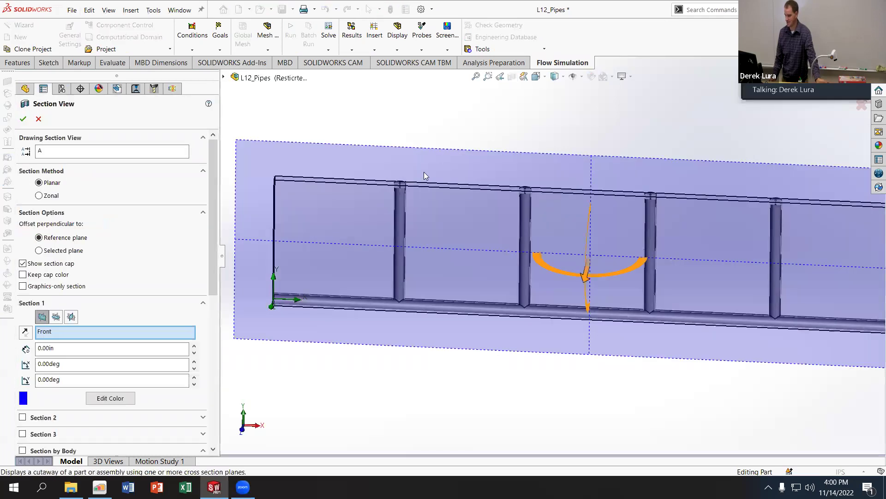
key("Return")
key("ctrl+1")
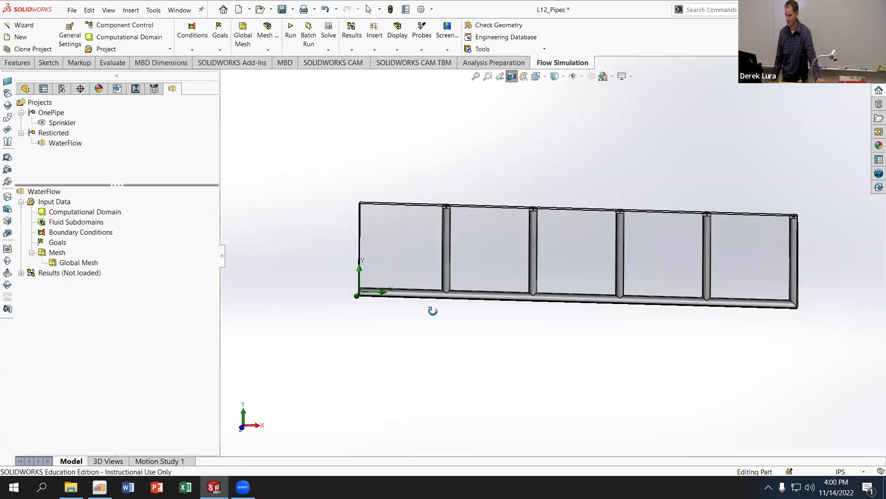
- Create an Inlet Mass Flow boundary condition of 1 kg/s on the inner lid face at the open end of the horizontal pipe
scroll(408, 283, "down", 5)
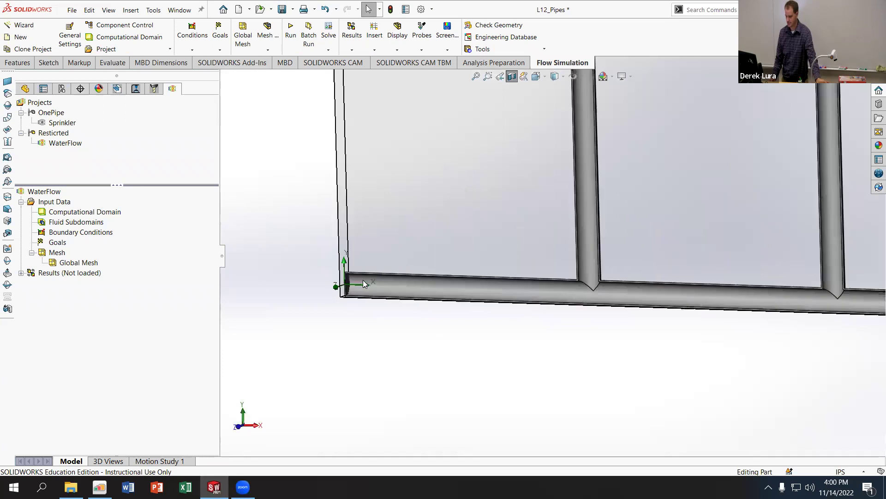
right_click(65, 235)
left_click(81, 241)
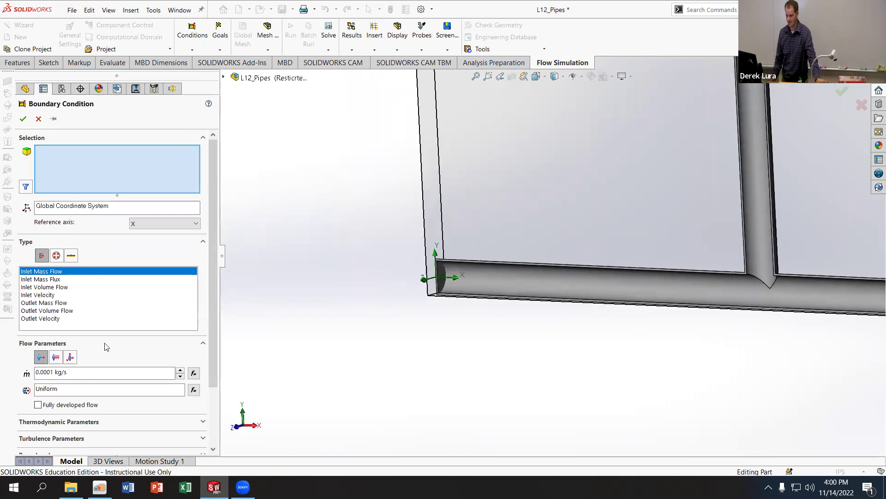
double_click(46, 372)
type("1")
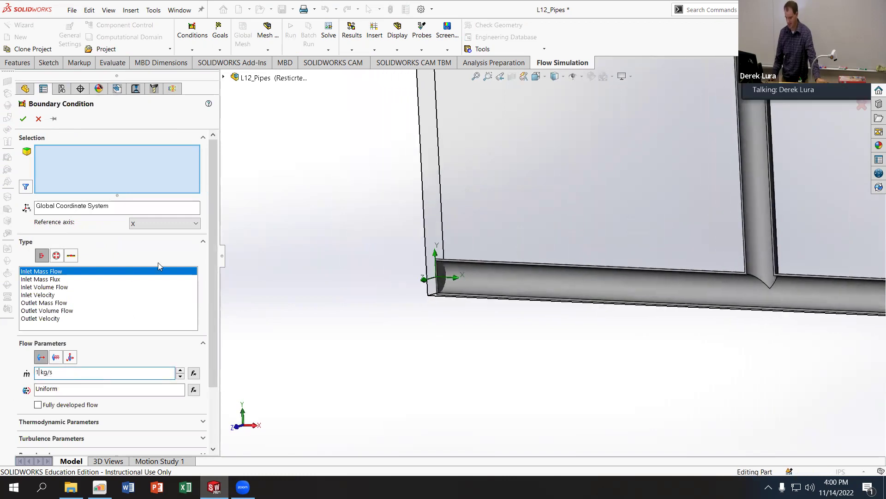
scroll(437, 277, "down", 3)
left_click(452, 284)
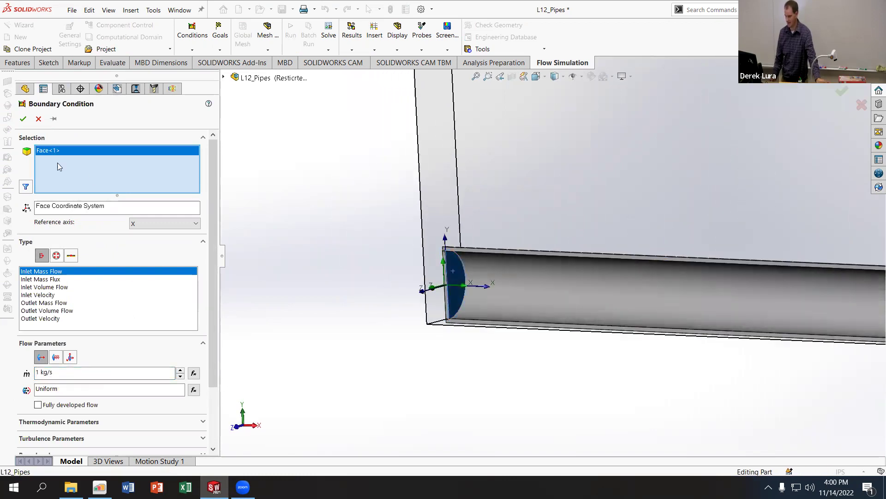
left_click(22, 118)
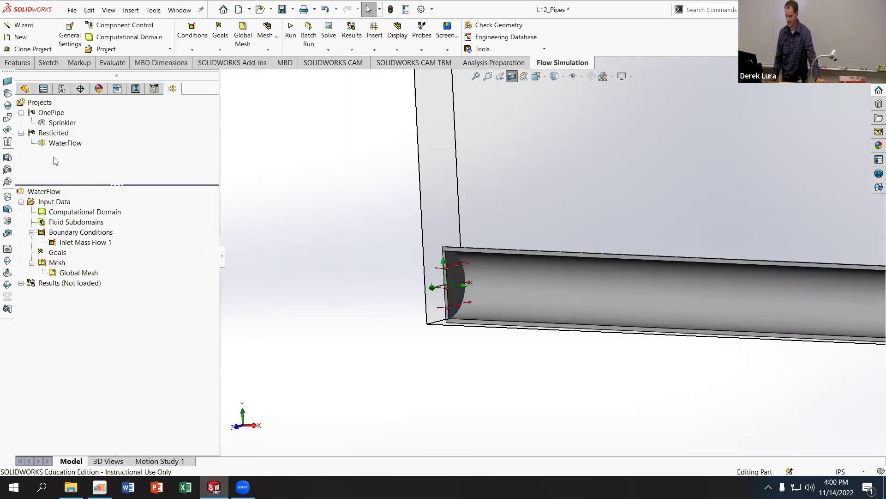
- Start a pressure opening boundary condition of type Environment Pressure, keeping 101325 Pa, and select the inner lid face of the vertical outlet nearest the inlet
right_click(78, 237)
left_click(157, 238)
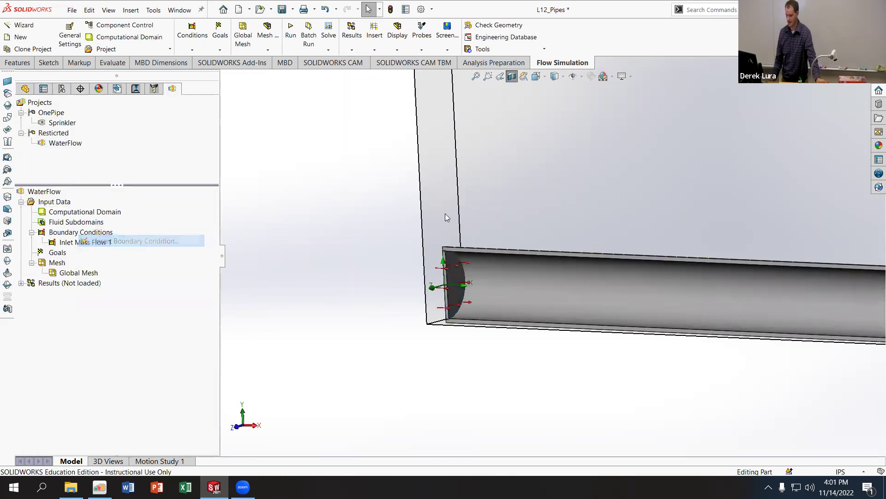
scroll(578, 219, "up", 5)
middle_click_drag(647, 196, 578, 142)
left_click(56, 255)
left_click(38, 388)
left_click(38, 388)
middle_click_drag(491, 237, 497, 217)
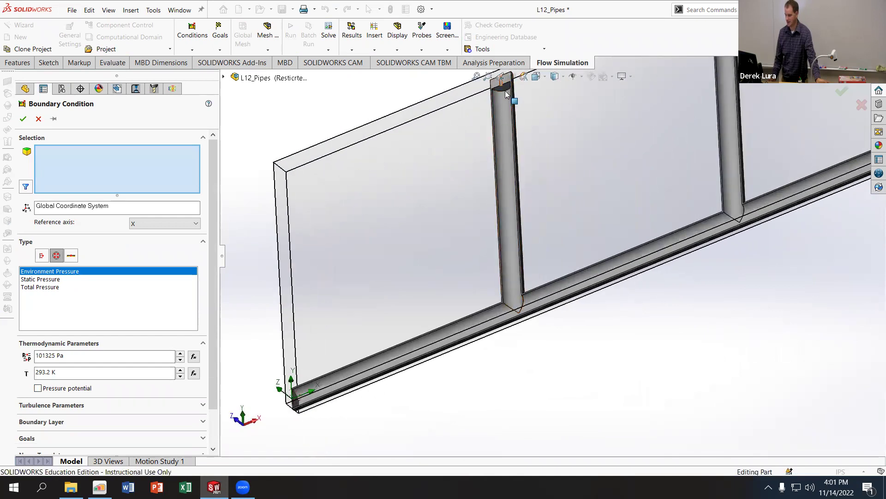
scroll(505, 91, "down", 4)
scroll(505, 92, "down", 4)
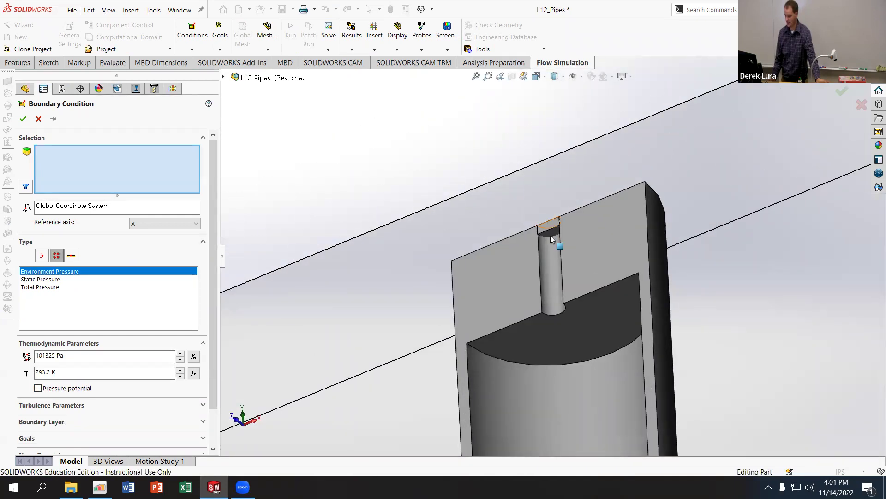
left_click(552, 240)
scroll(490, 224, "up", 6)
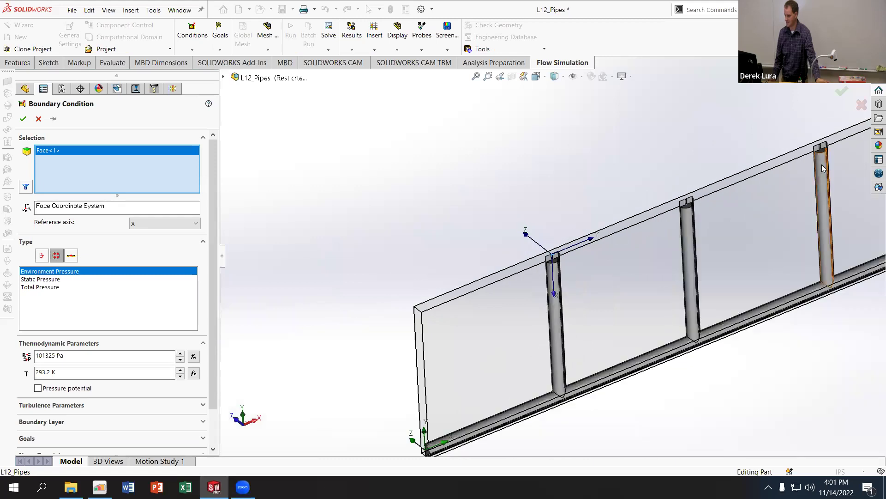
- Add the inner lid faces of the second and third vertical outlets to the Environment Pressure selection
middle_click_drag(371, 259, 400, 257)
scroll(379, 327, "down", 8)
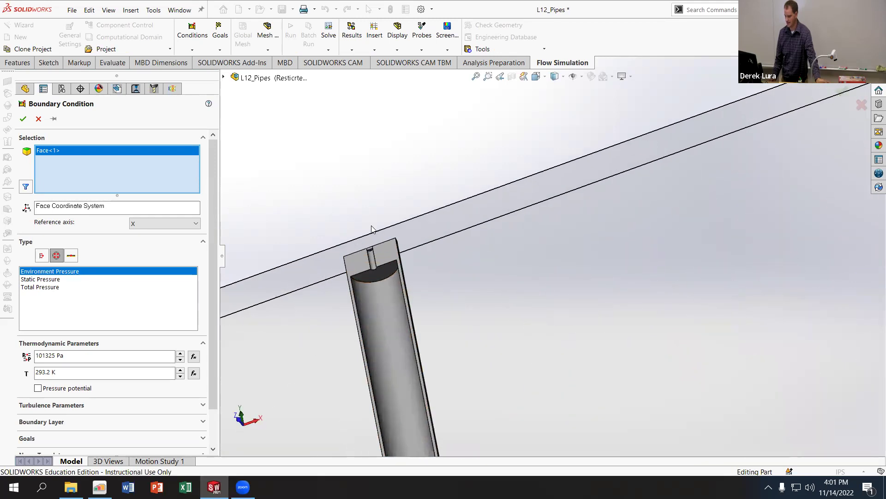
left_click(526, 318)
middle_click_drag(526, 318, 740, 203)
scroll(508, 278, "down", 6)
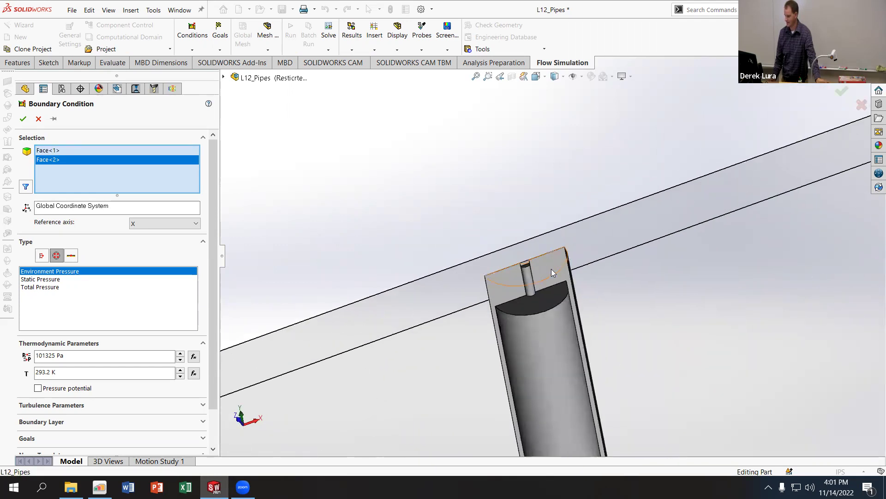
left_click(472, 272)
scroll(461, 270, "up", 4)
scroll(441, 267, "down", 5)
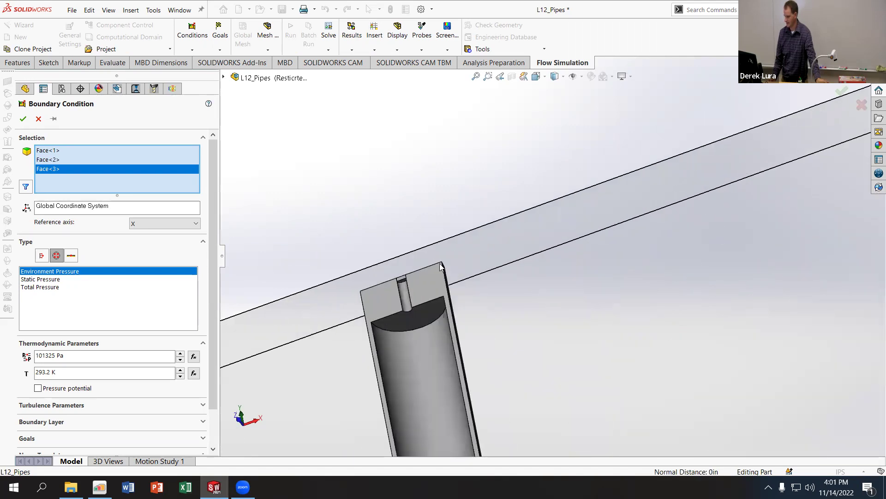
- Add the inner lid faces of the fourth and fifth outlets and accept the Environment Pressure boundary condition
left_click(405, 283)
scroll(646, 231, "up", 4)
scroll(695, 201, "down", 6)
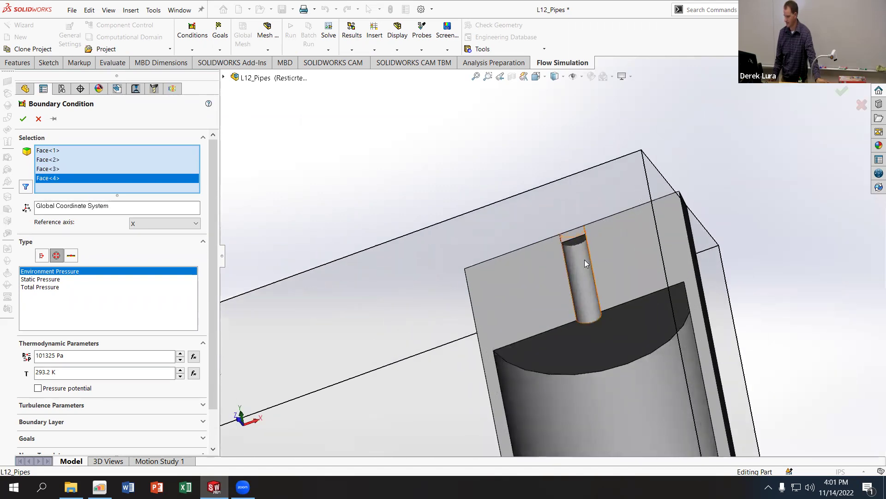
left_click(573, 241)
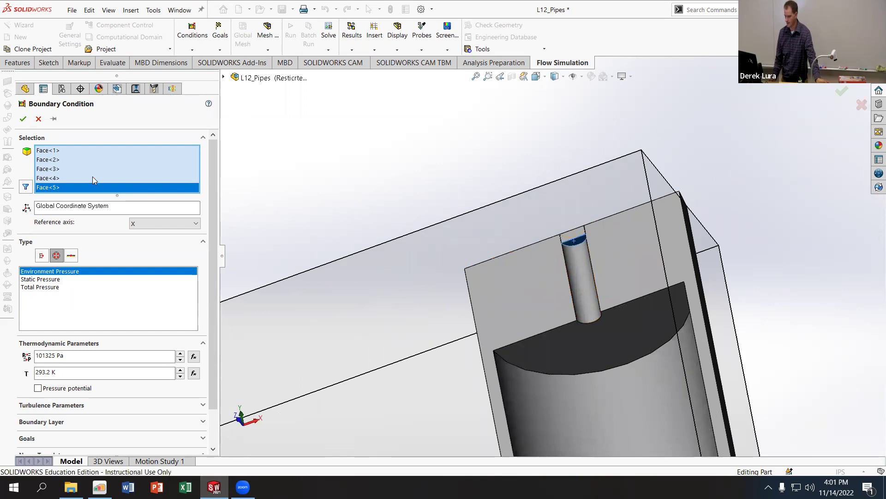
left_click(22, 119)
- Create a separate average Velocity surface goal for each of the five outlet faces of the Environment Pressure condition
left_click(57, 257)
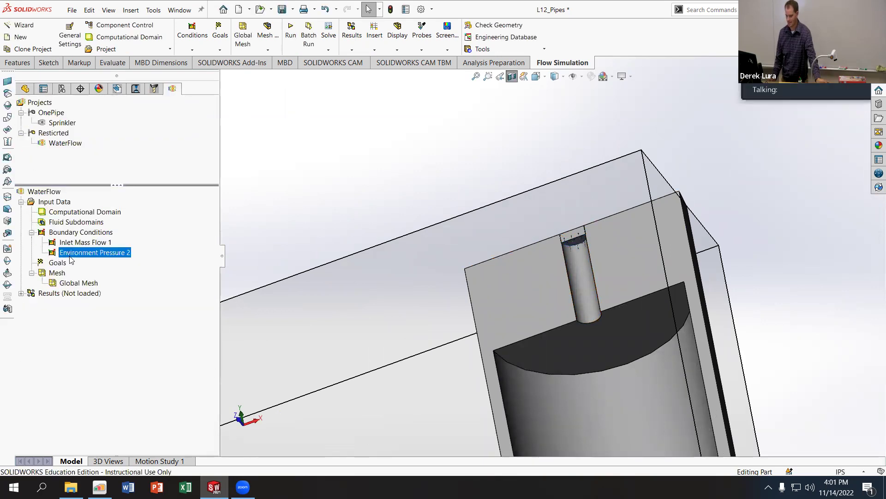
scroll(455, 284, "up", 5)
scroll(425, 367, "down", 3)
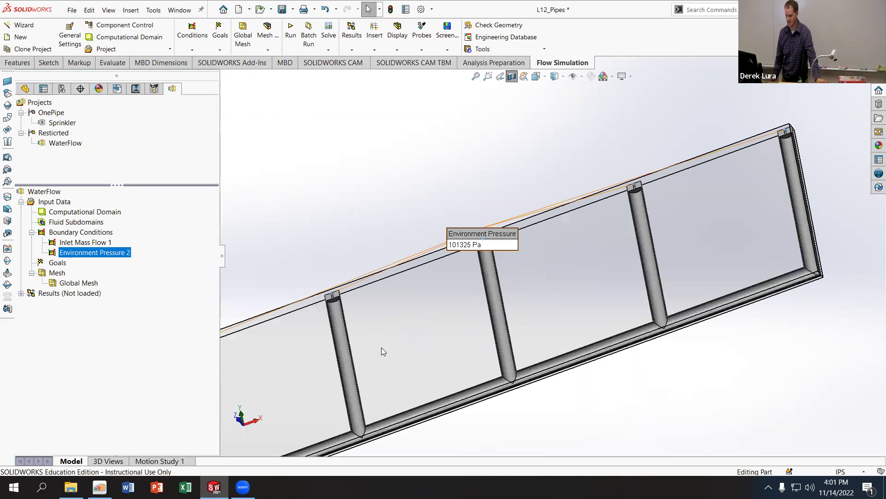
scroll(349, 337, "up", 5)
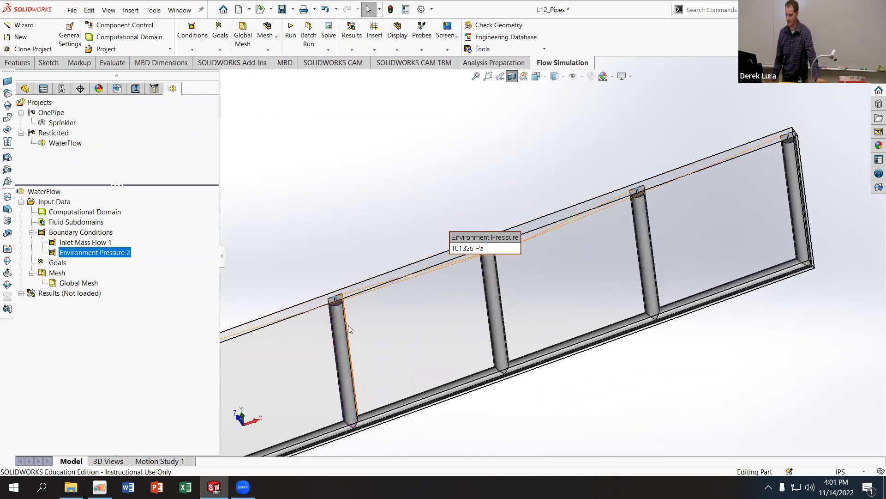
scroll(349, 325, "down", 2)
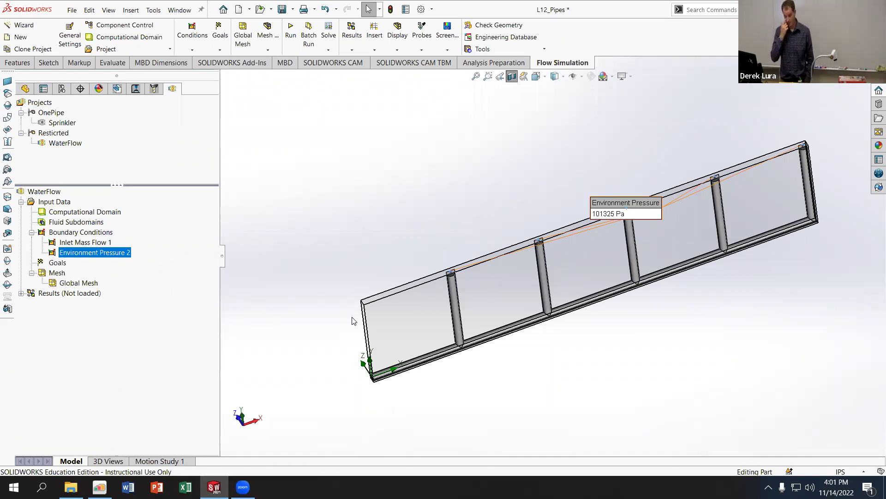
right_click(56, 266)
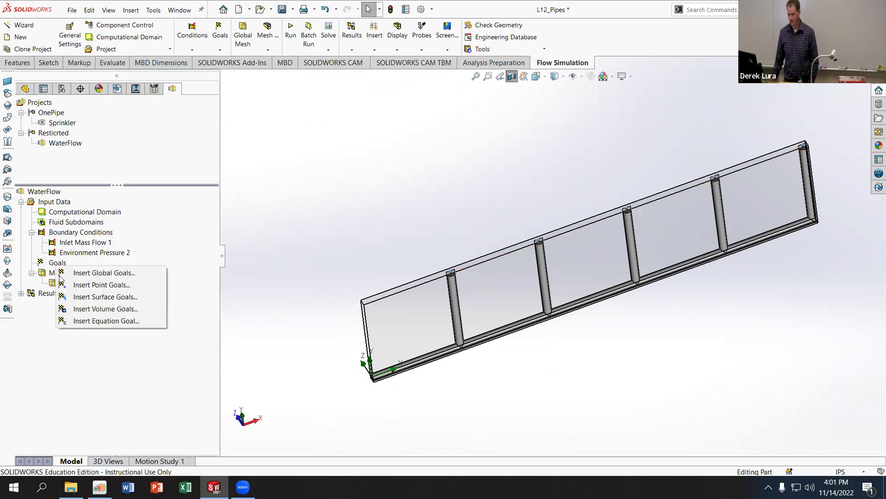
left_click(79, 297)
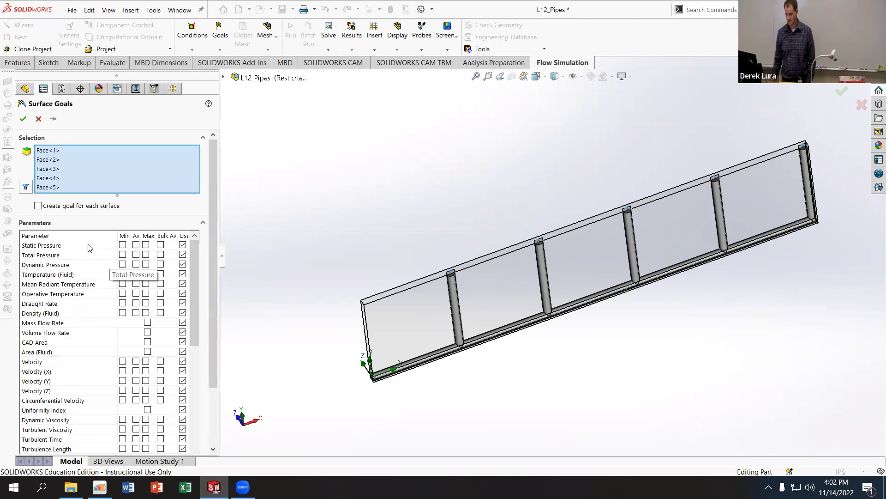
middle_click_drag(306, 233, 330, 245)
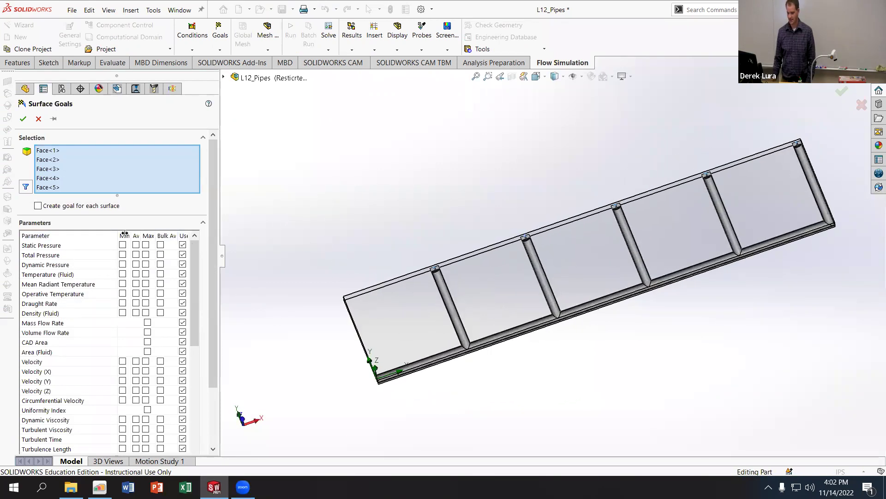
left_click(55, 162)
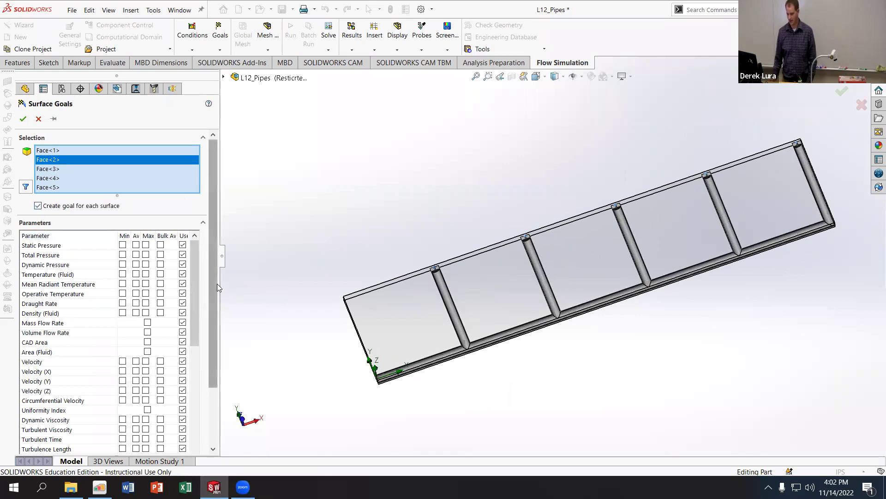
left_click_drag(221, 284, 312, 282)
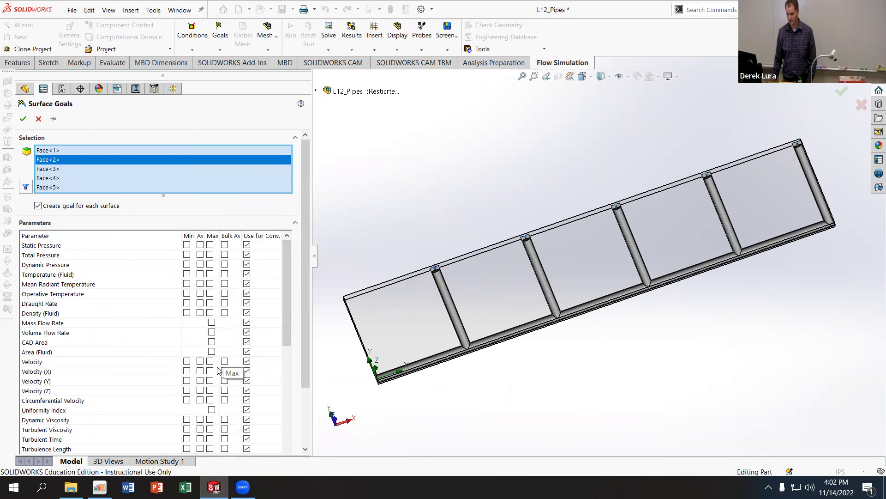
left_click(200, 361)
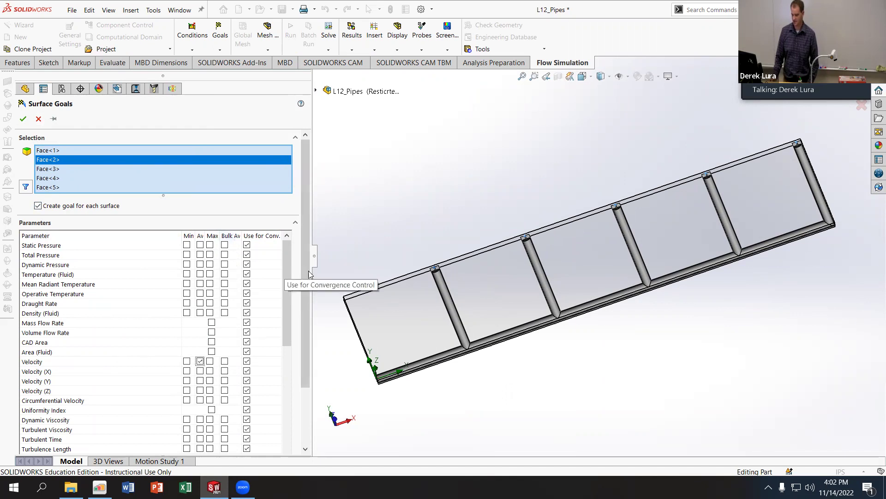
left_click(23, 118)
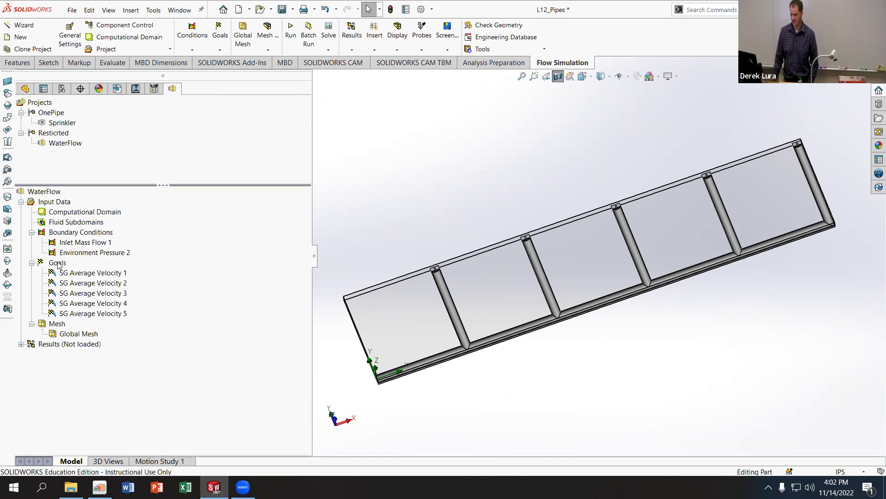
middle_click_drag(546, 242, 539, 192)
scroll(505, 281, "down", 6)
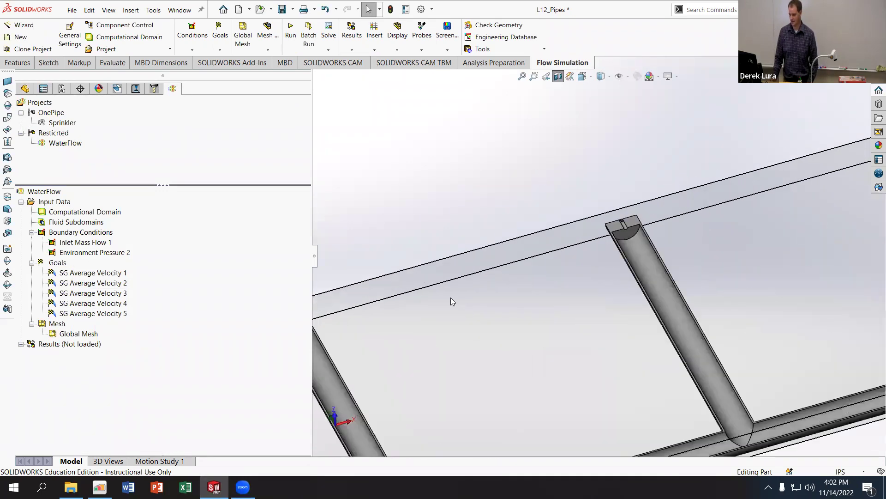
scroll(454, 323, "up", 3)
right_click(58, 262)
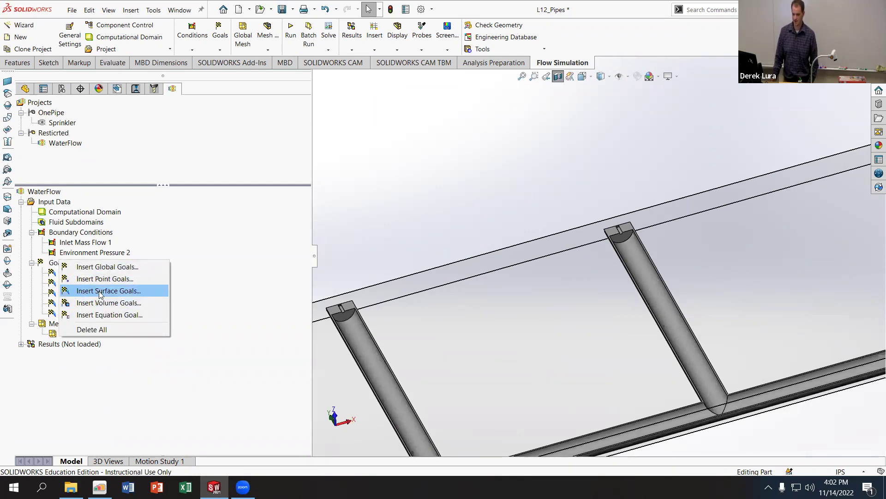
left_click(100, 291)
scroll(287, 229, "down", 5)
scroll(370, 303, "down", 6)
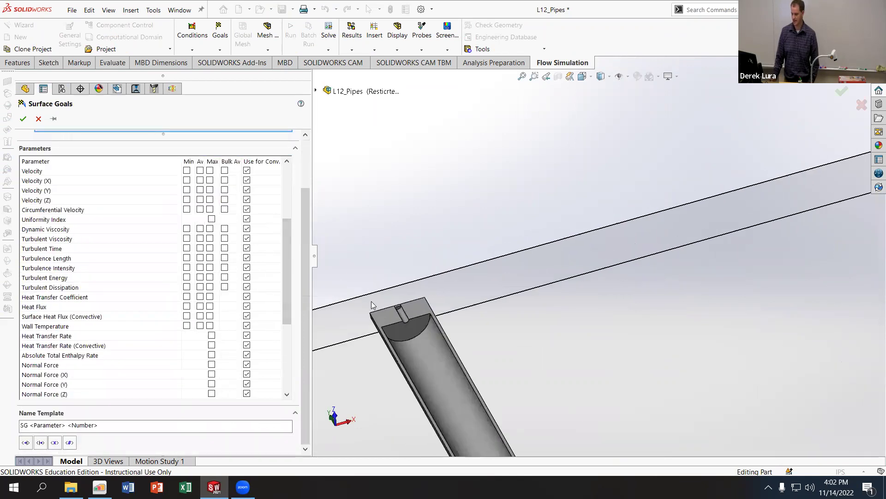
scroll(528, 293, "up", 8)
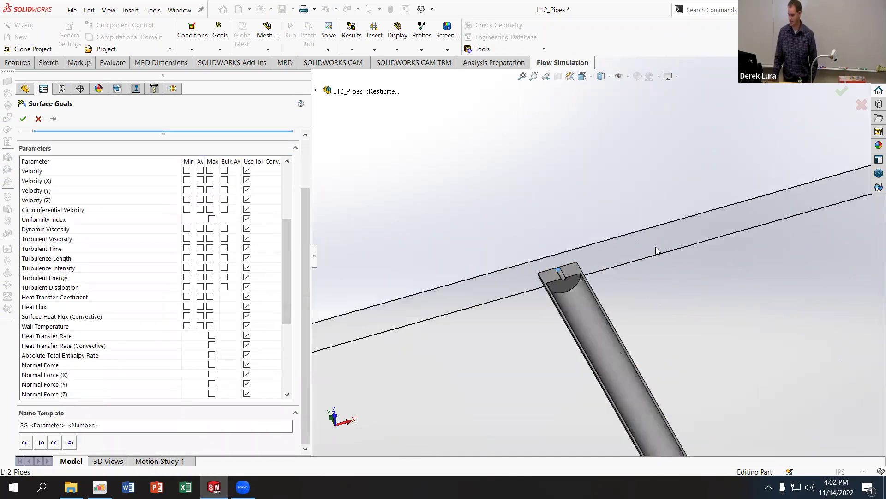
scroll(693, 234, "down", 6)
left_click(432, 354)
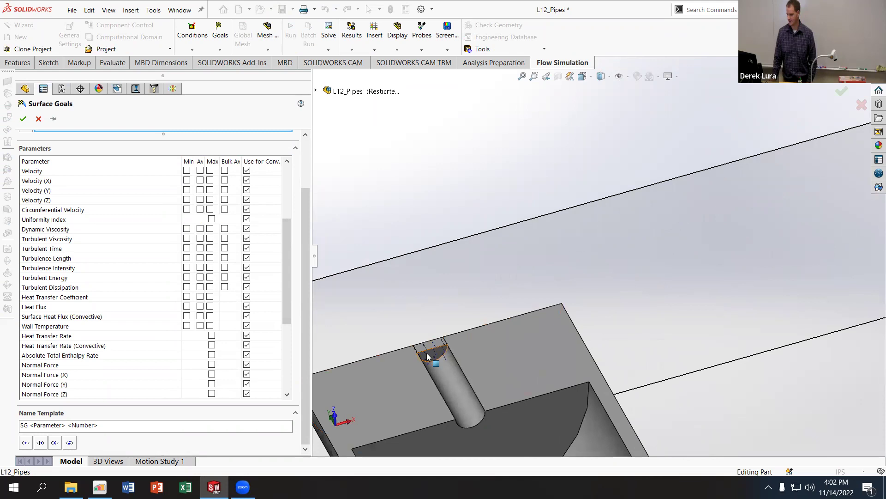
scroll(611, 291, "up", 5)
scroll(628, 268, "down", 5)
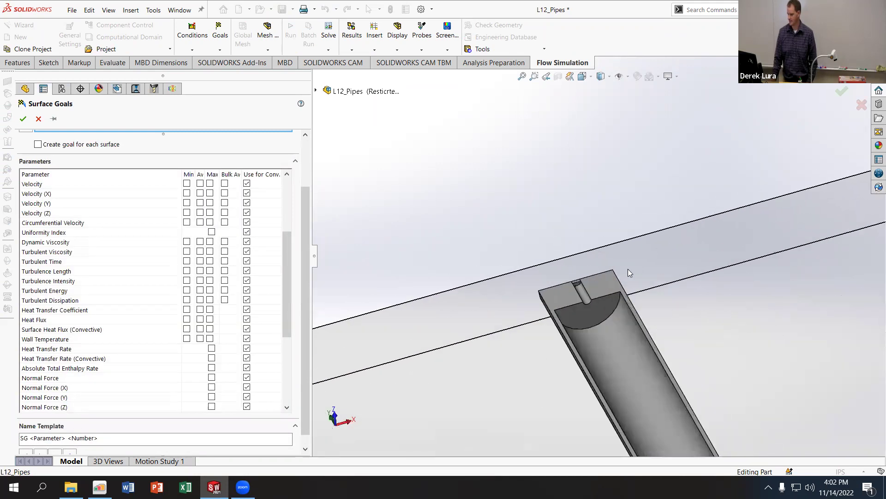
left_click(577, 288)
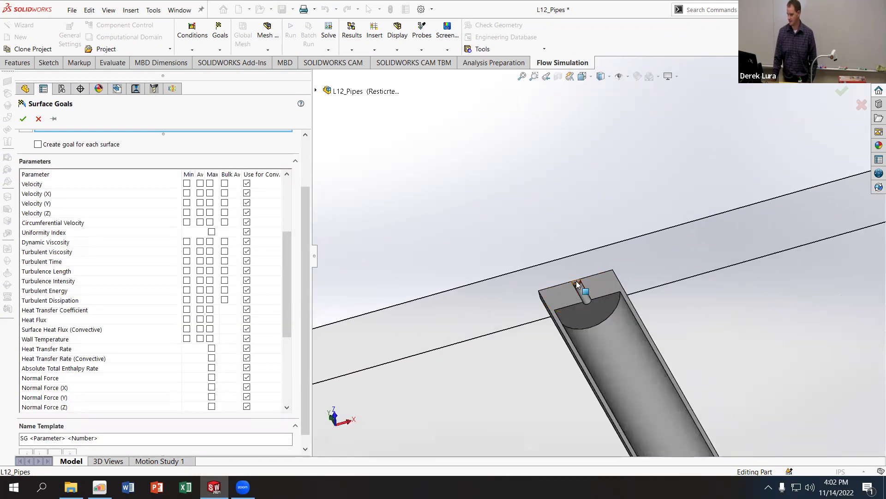
scroll(671, 258, "up", 5)
scroll(683, 224, "down", 5)
left_click(673, 251)
scroll(673, 251, "down", 5)
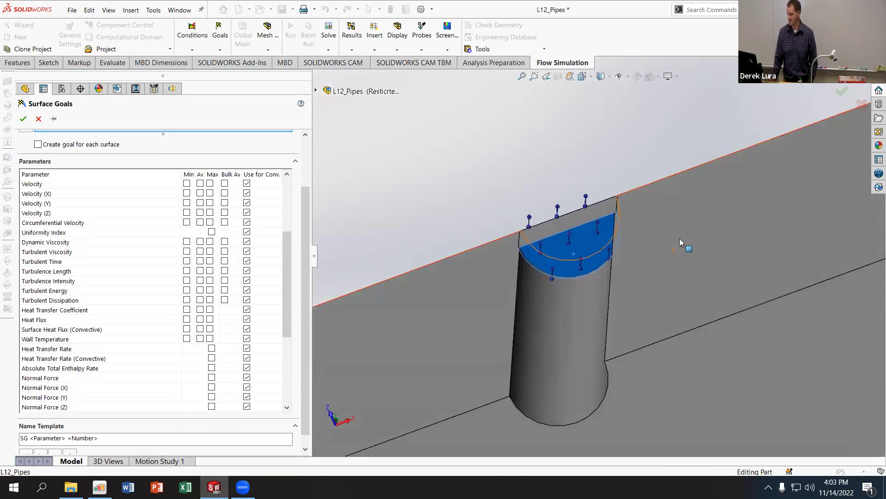
scroll(679, 238, "up", 5)
middle_click_drag(699, 233, 566, 255)
scroll(449, 261, "down", 5)
left_click(429, 273)
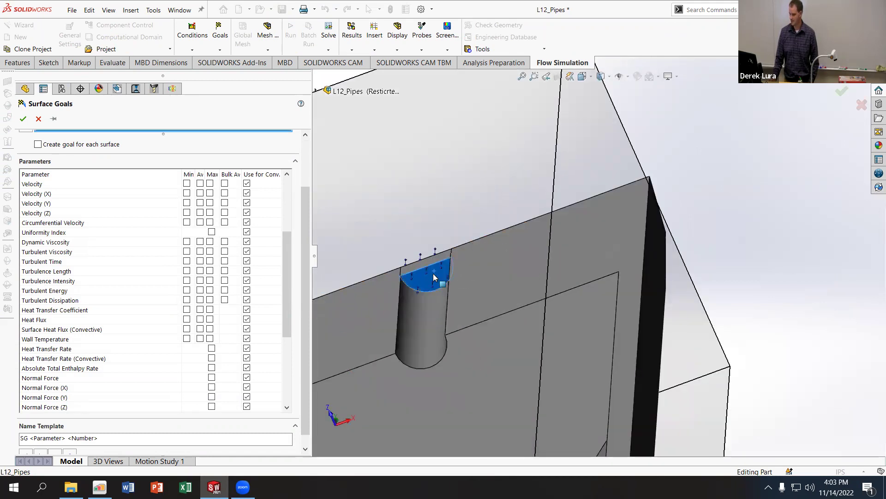
scroll(306, 283, "up", 2)
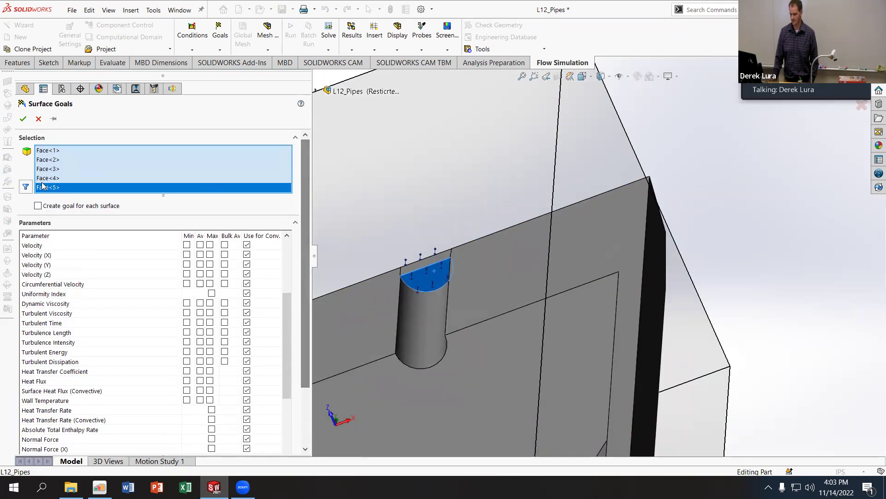
left_click(67, 207)
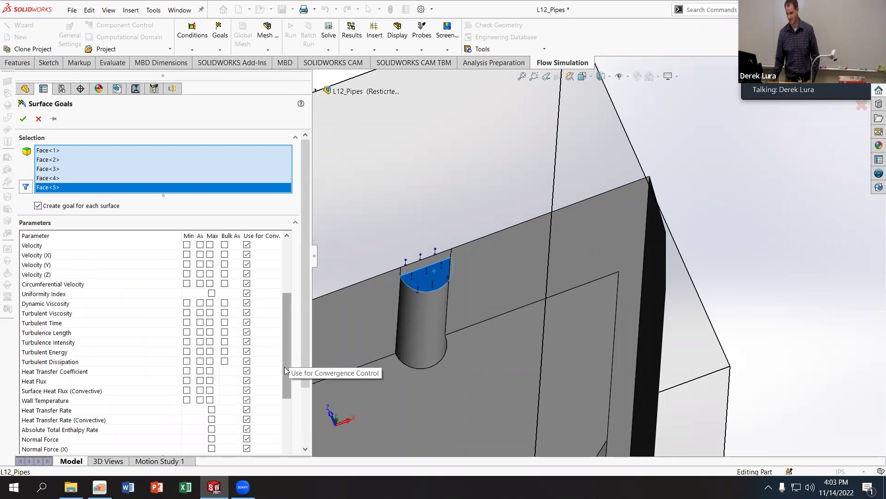
scroll(284, 351, "up", 4)
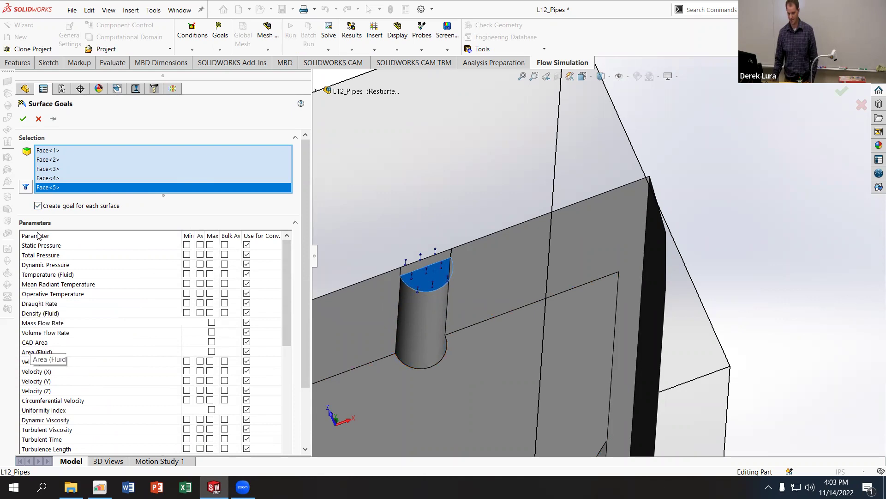
left_click(200, 362)
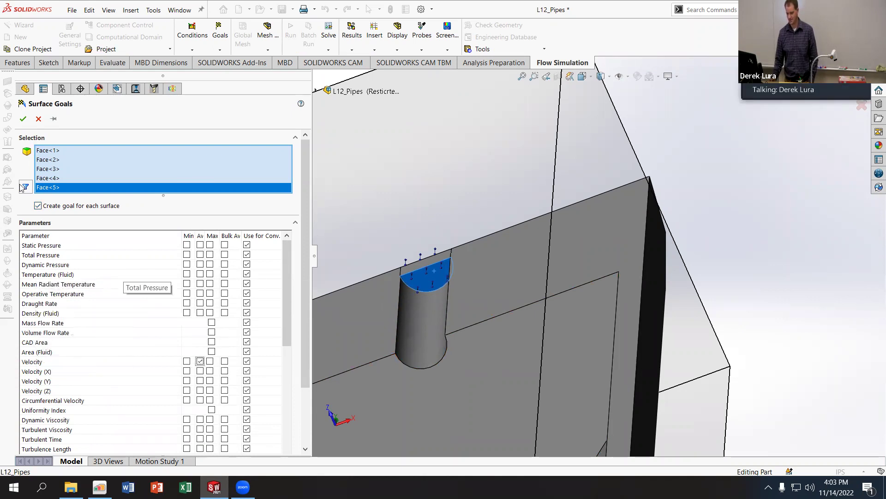
left_click(39, 118)
scroll(529, 291, "up", 5)
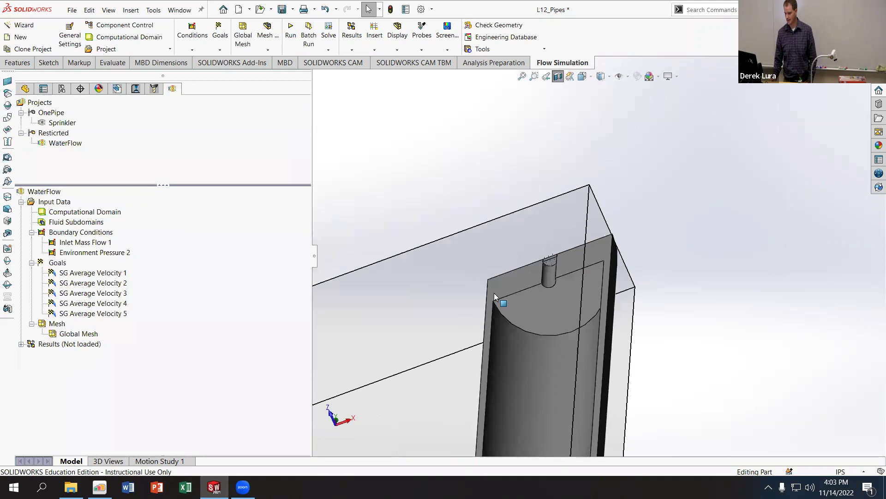
scroll(500, 307, "up", 5)
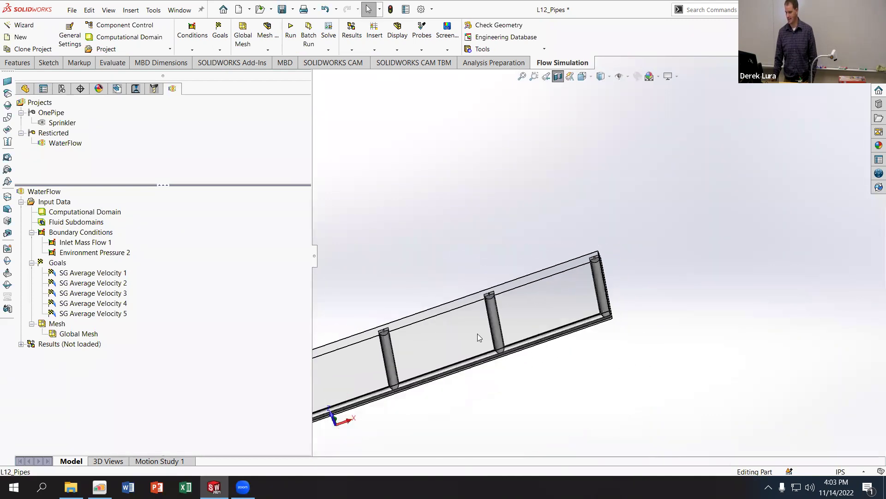
- Run a new calculation of the WaterFlow project on this computer using all cores, and close the solver window when it finishes
left_click(290, 33)
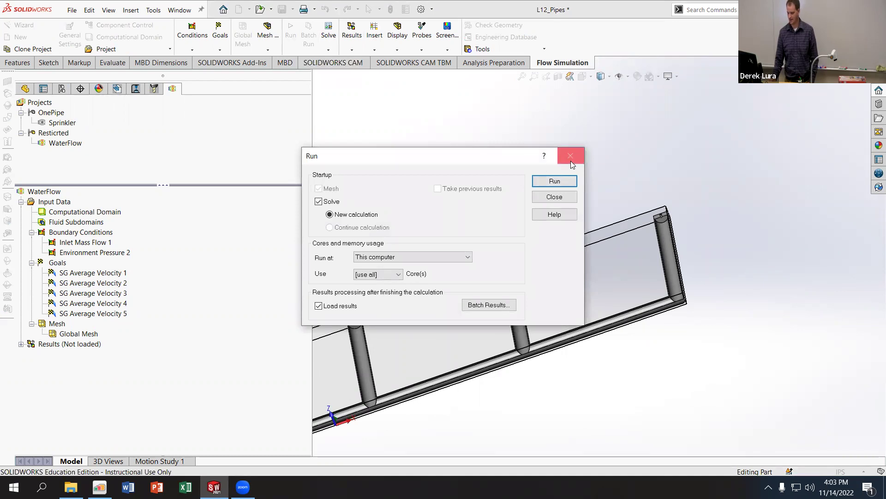
left_click(556, 181)
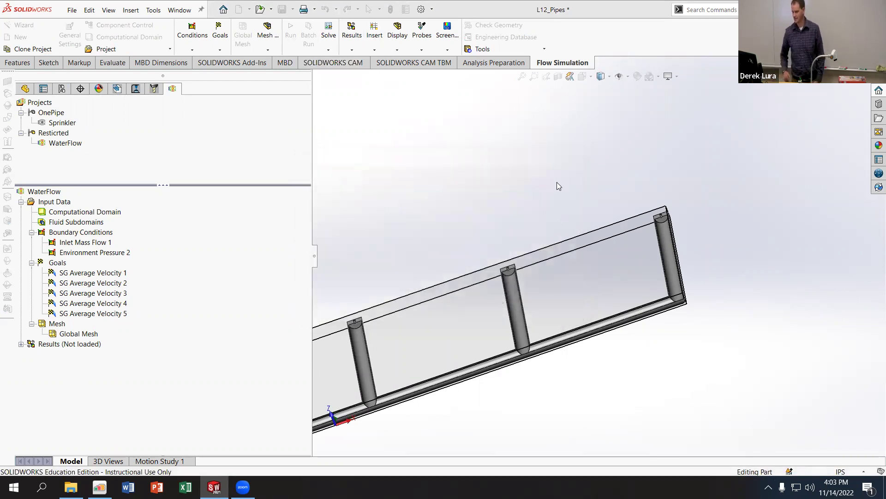
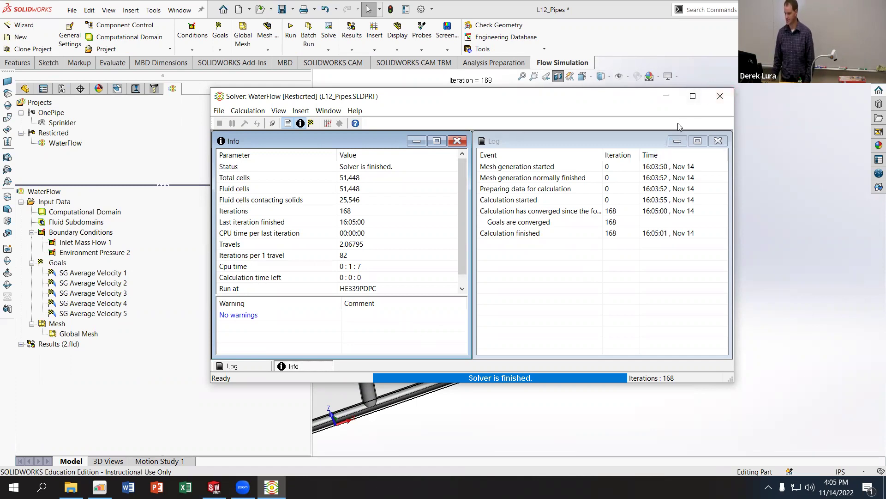
left_click(720, 96)
left_click(96, 273)
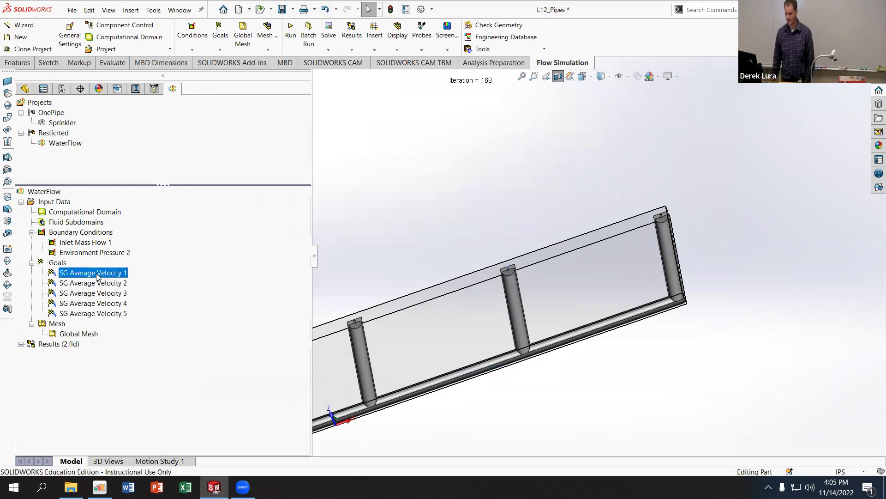
double_click(97, 274)
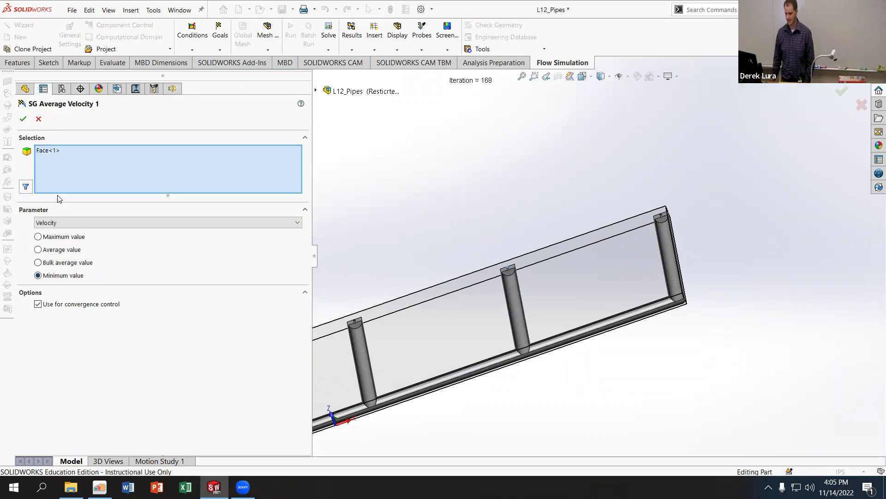
left_click(23, 119)
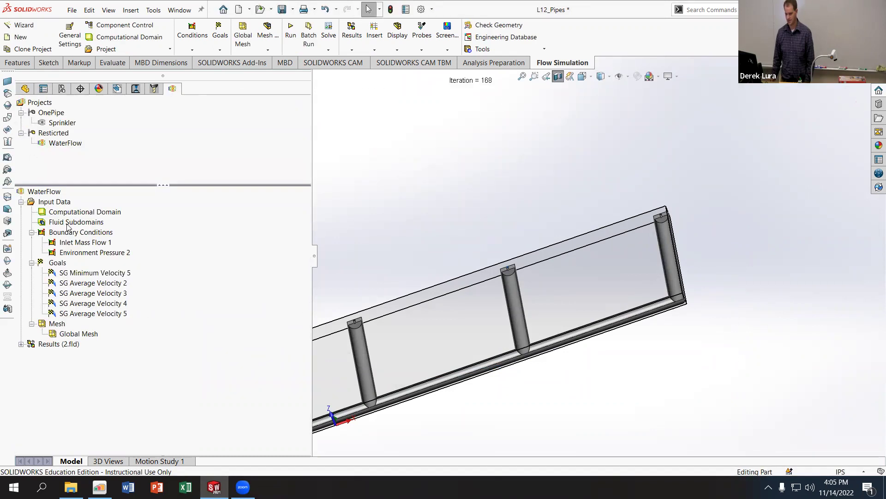
right_click(82, 273)
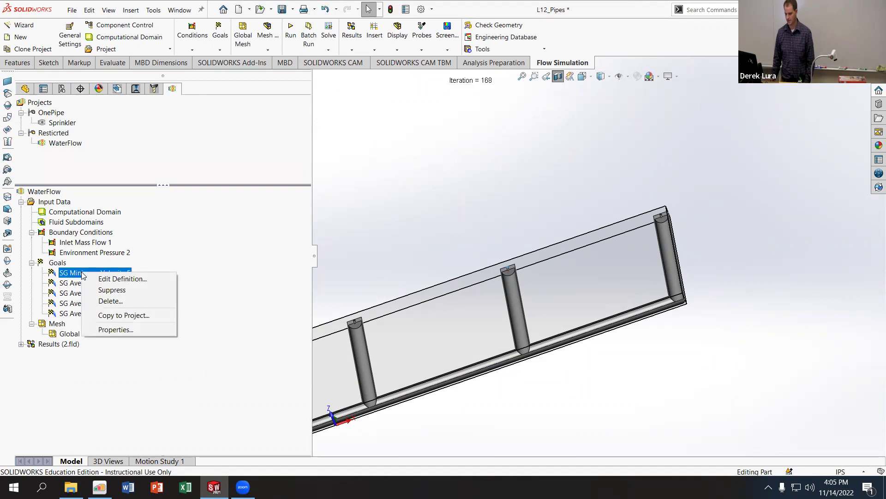
left_click(60, 287)
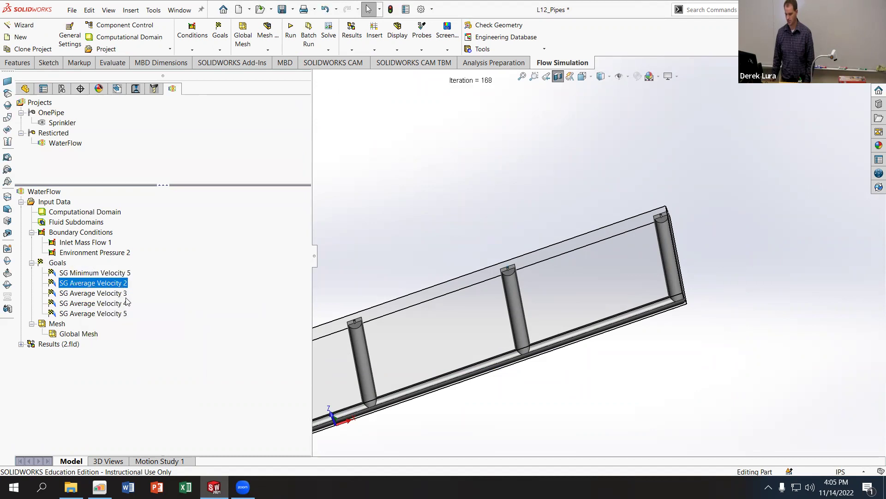
double_click(98, 273)
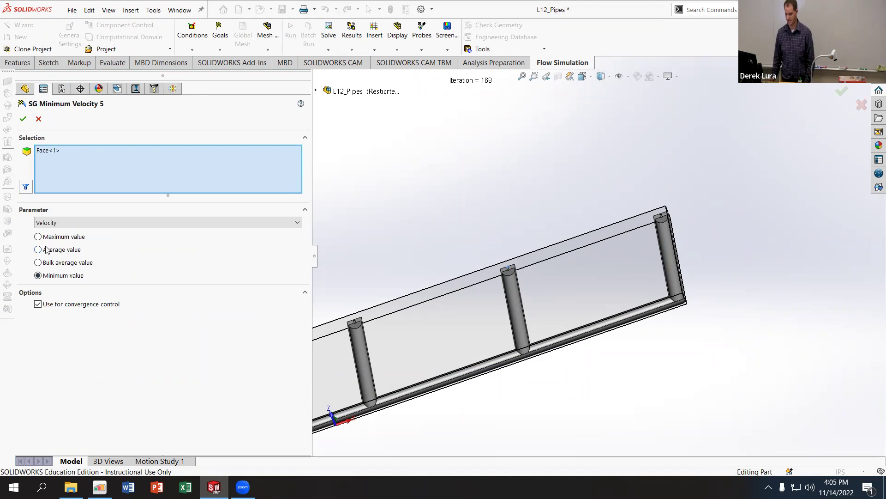
left_click(23, 119)
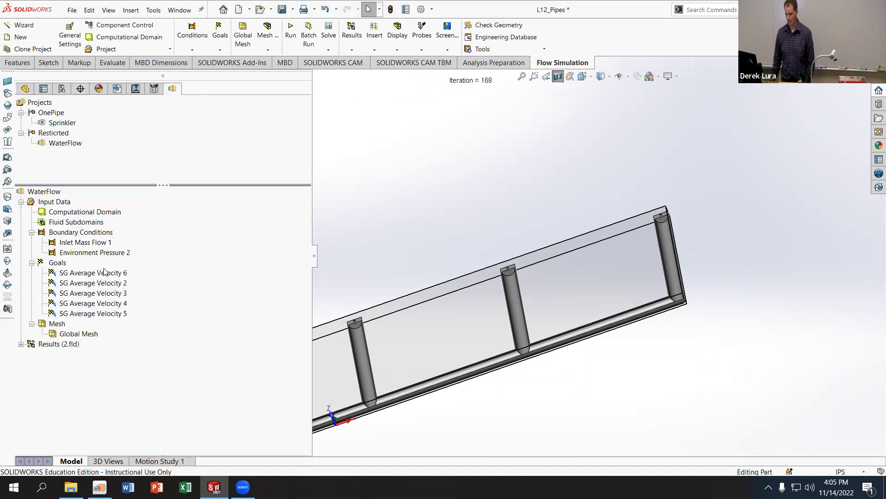
right_click(74, 276)
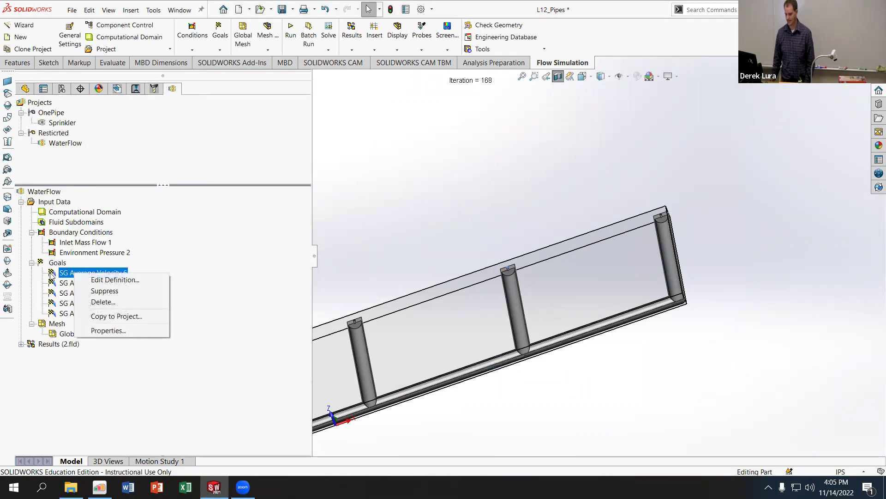
- Show the summary of a goal plot with all five average velocity goals against iterations, and close it without keeping the plot
left_click(21, 344)
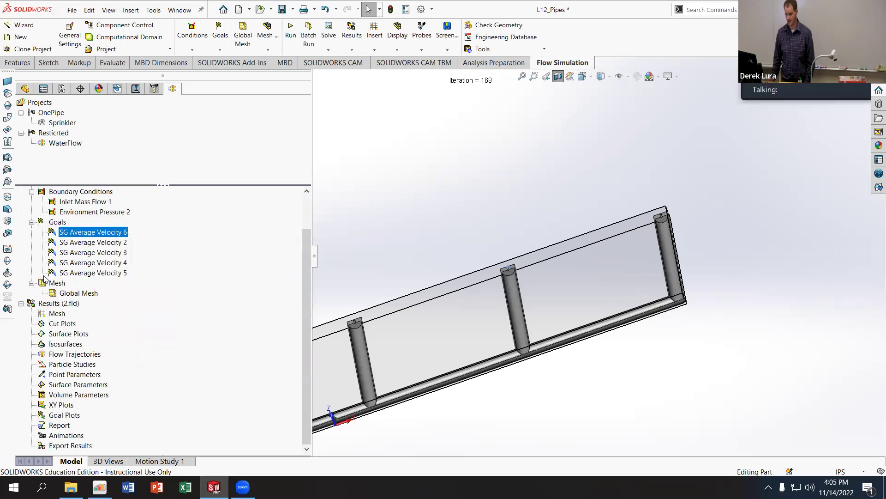
right_click(66, 414)
left_click(93, 419)
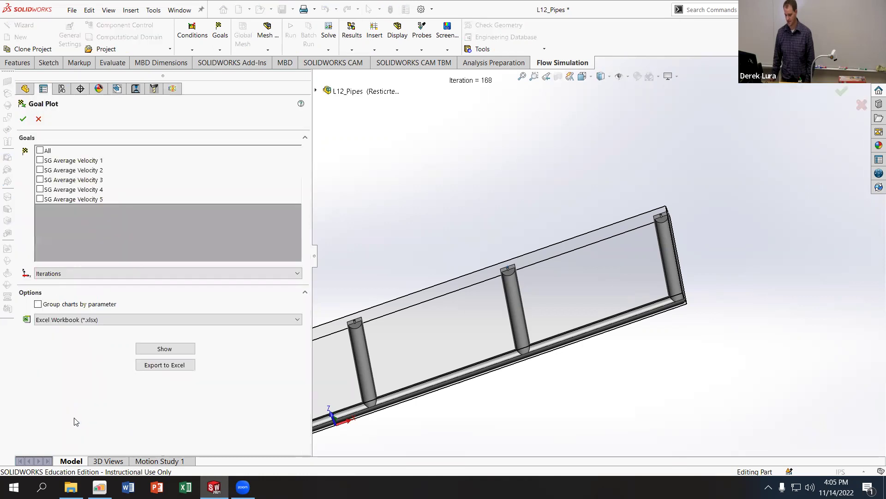
left_click(40, 160)
left_click(42, 171)
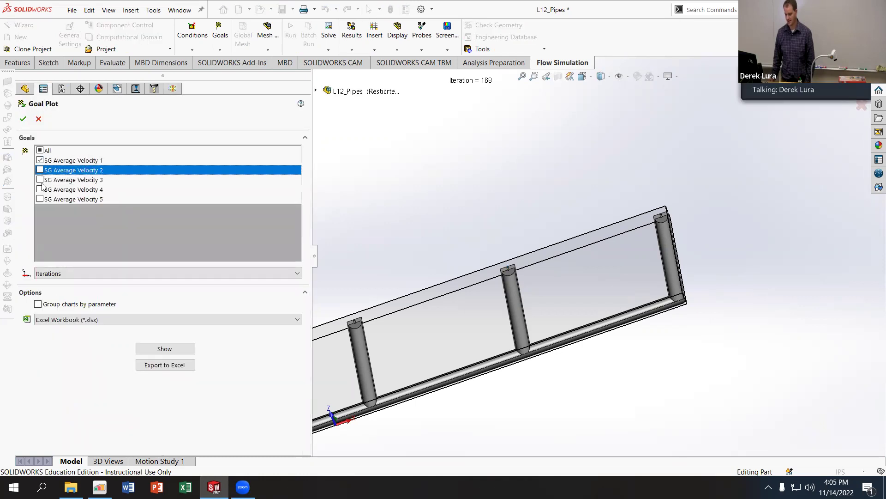
left_click(40, 150)
left_click(41, 151)
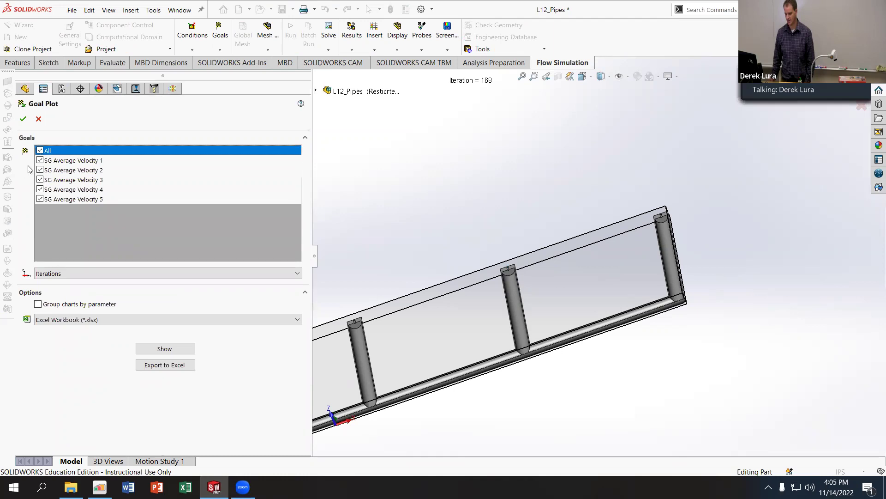
left_click(154, 349)
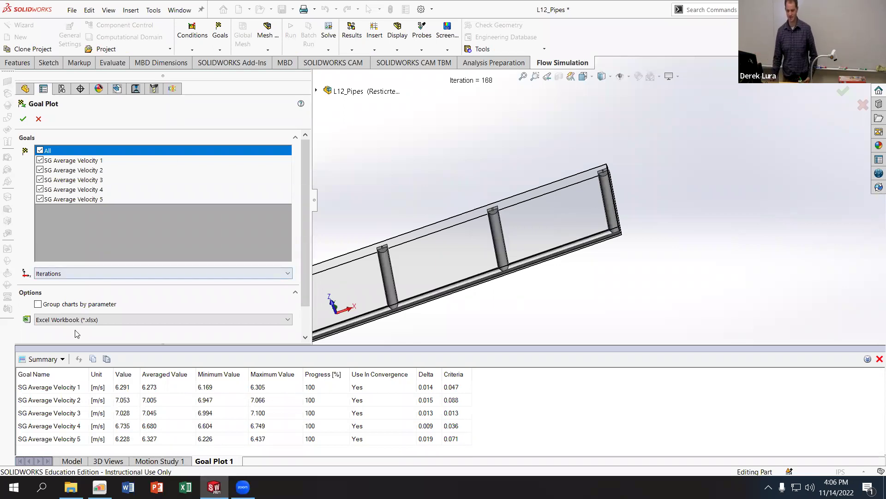
left_click(39, 119)
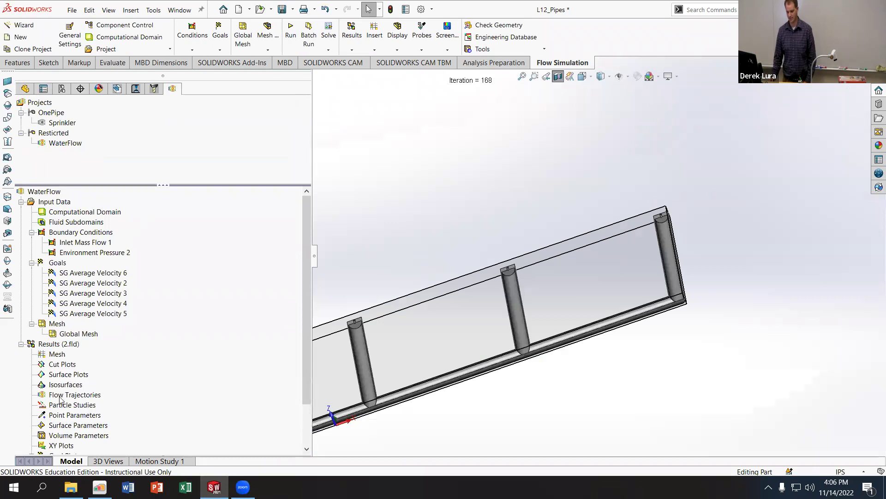
- Create flow trajectories starting from the inner inlet lid face, with 20 points and flat arrows coloured by pressure
double_click(49, 394)
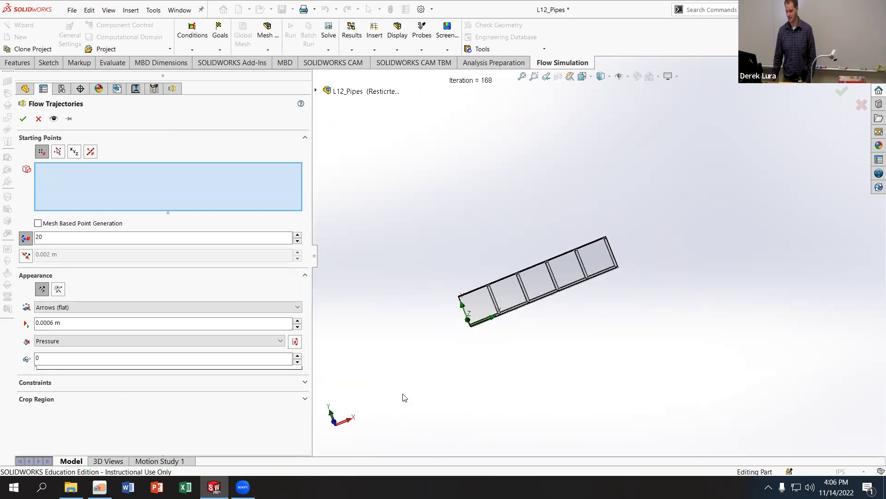
scroll(544, 258, "down", 5)
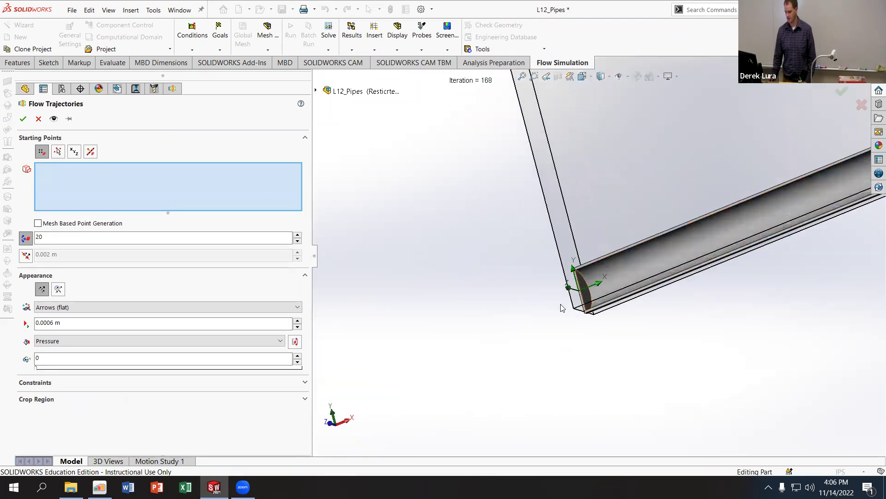
left_click(586, 296)
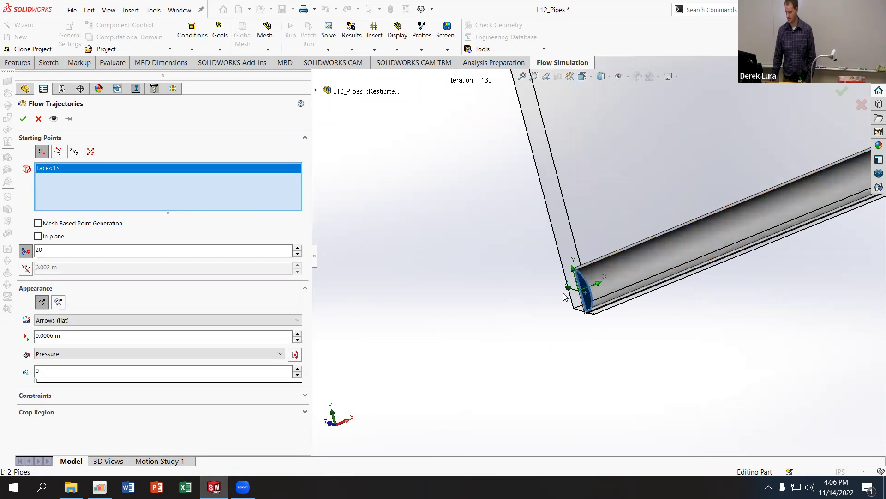
left_click(22, 119)
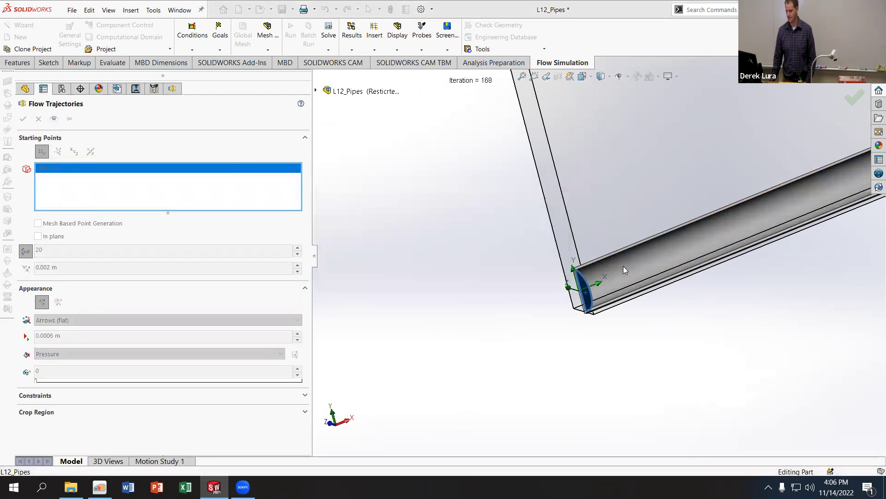
- Examine the flow trajectories along the main pipe, from the inlet to the first vertical outlet
scroll(621, 267, "up", 4)
middle_click_drag(693, 237, 706, 191)
scroll(665, 183, "down", 8)
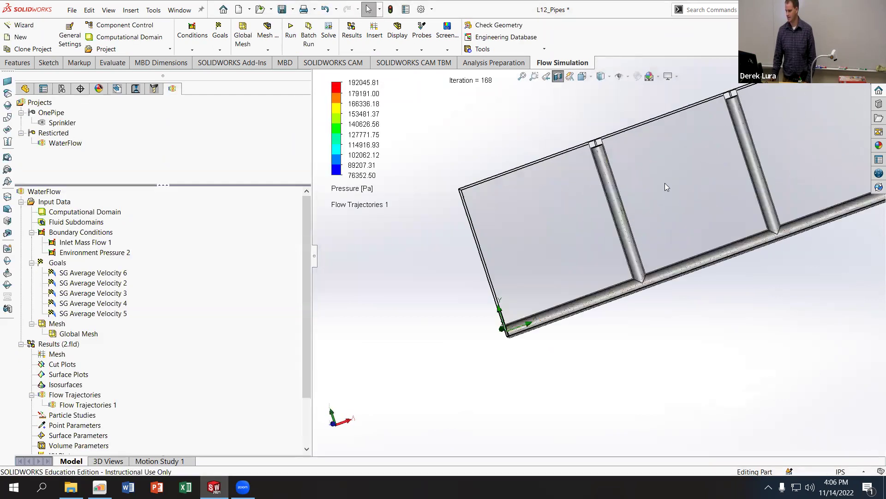
scroll(563, 321, "down", 5)
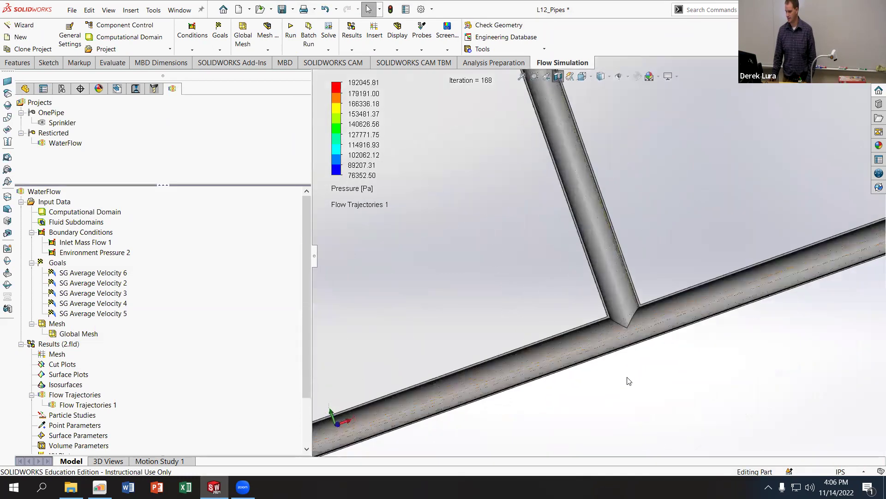
middle_click_drag(583, 310, 503, 330)
scroll(508, 277, "up", 4)
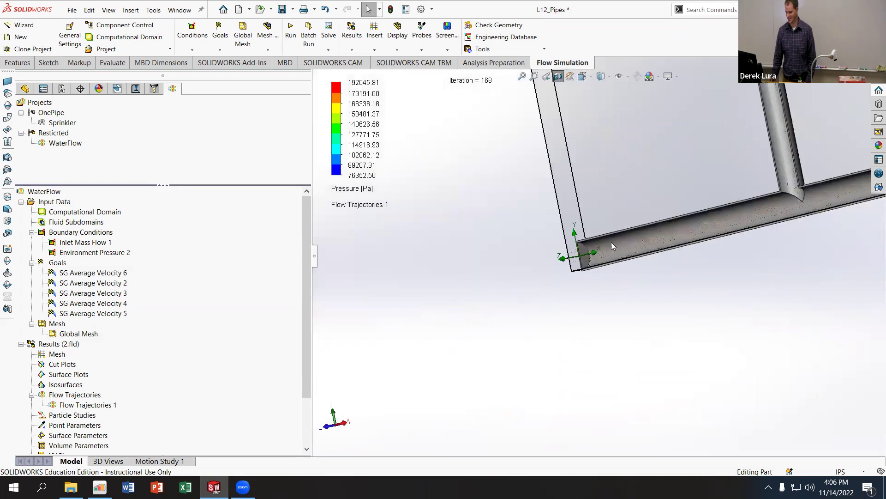
scroll(612, 241, "down", 3)
- Edit the flow trajectories to use an arrow size of 0.0106 m and 10 starting points
left_click(82, 403)
right_click(83, 402)
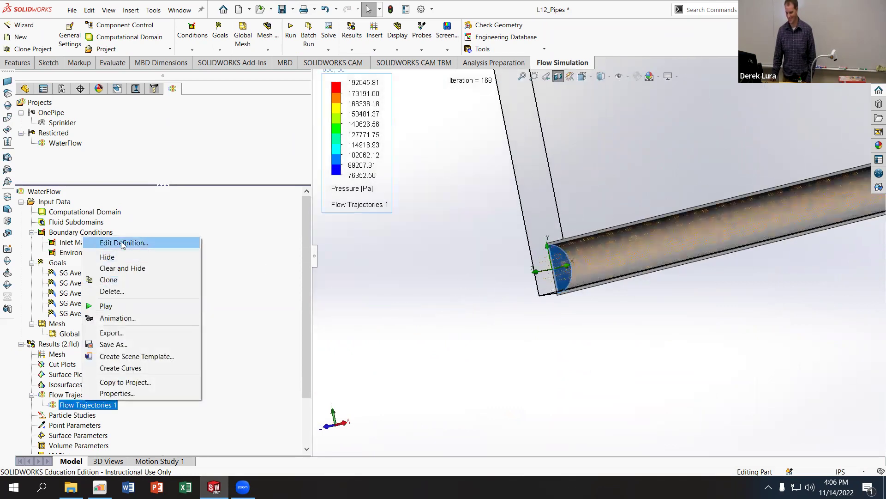
left_click(121, 241)
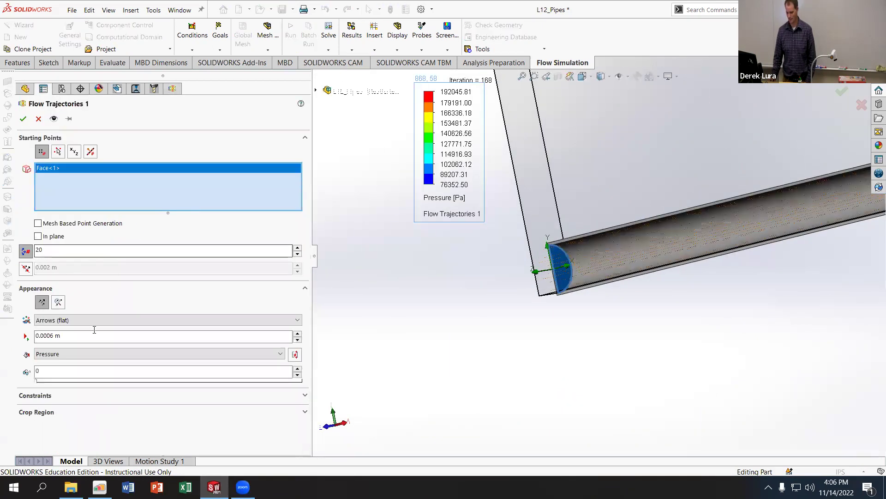
left_click(296, 334)
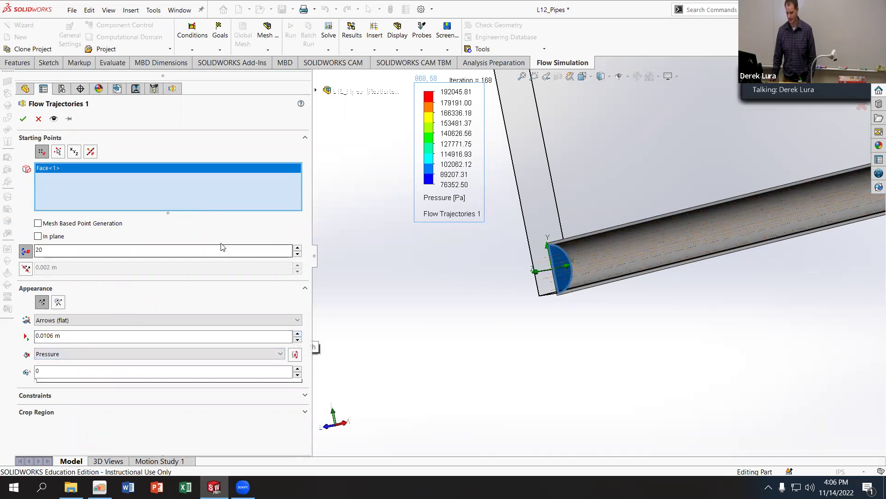
left_click(297, 254)
left_click(298, 254)
left_click(298, 254)
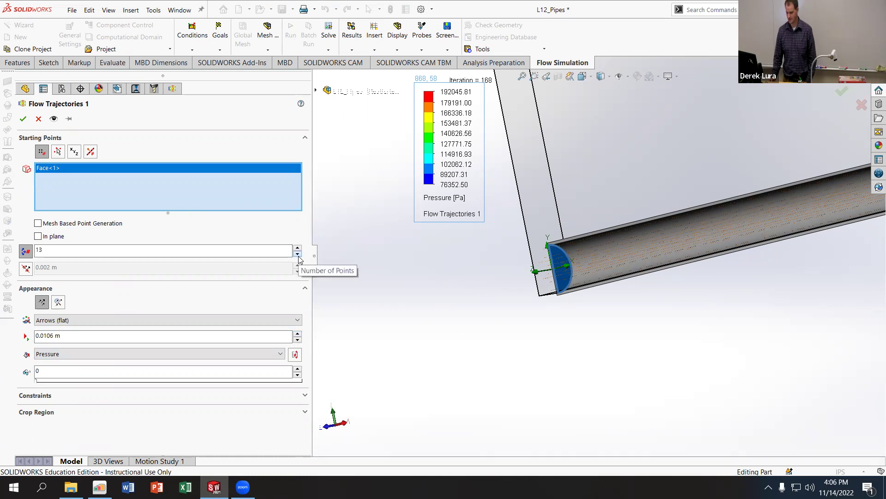
left_click(22, 119)
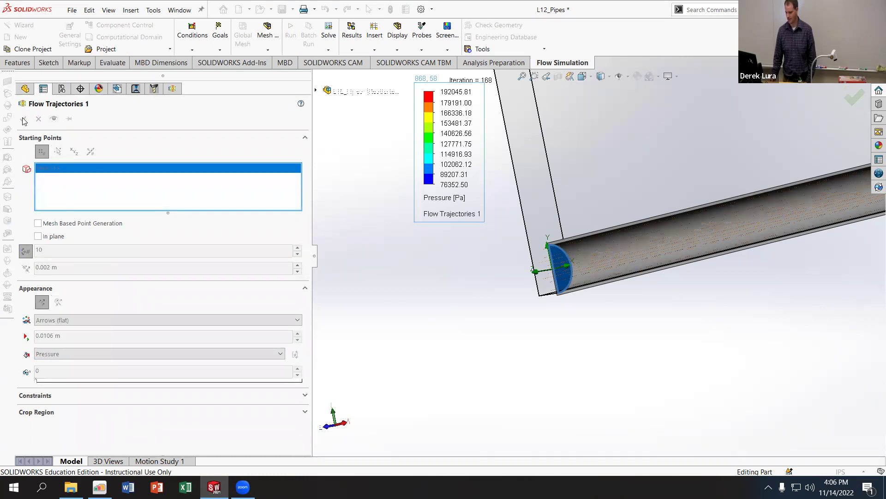
- Examine the pressure-coloured arrows in the main pipe and through the narrow restriction at the end of a vertical outlet
scroll(745, 220, "up", 4)
scroll(597, 195, "down", 4)
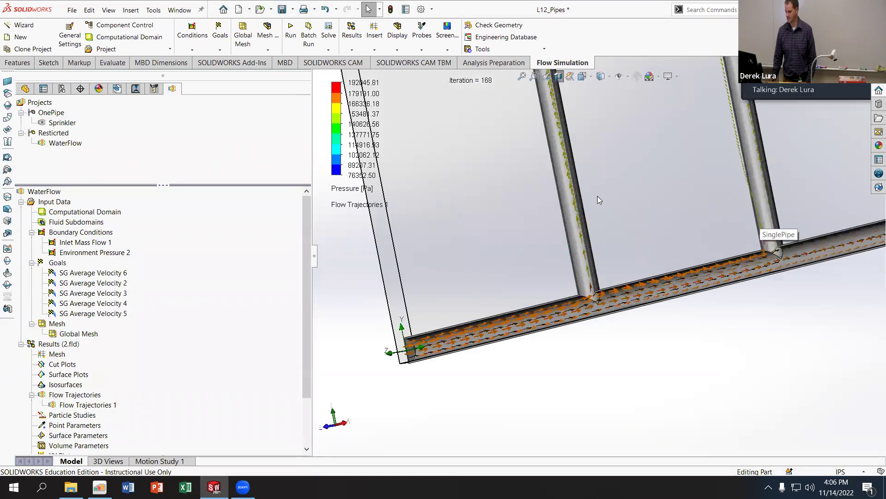
middle_click_drag(598, 196, 607, 199)
scroll(613, 201, "up", 4)
scroll(512, 144, "down", 6)
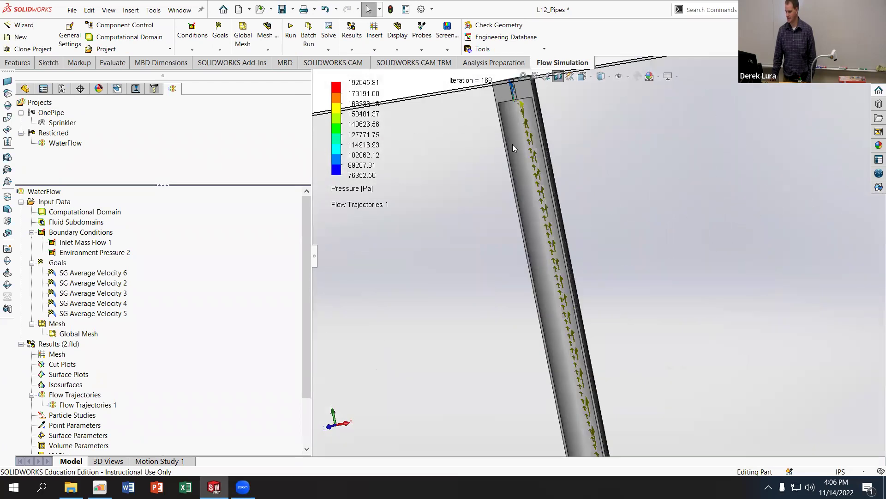
scroll(544, 148, "up", 4)
scroll(593, 302, "down", 5)
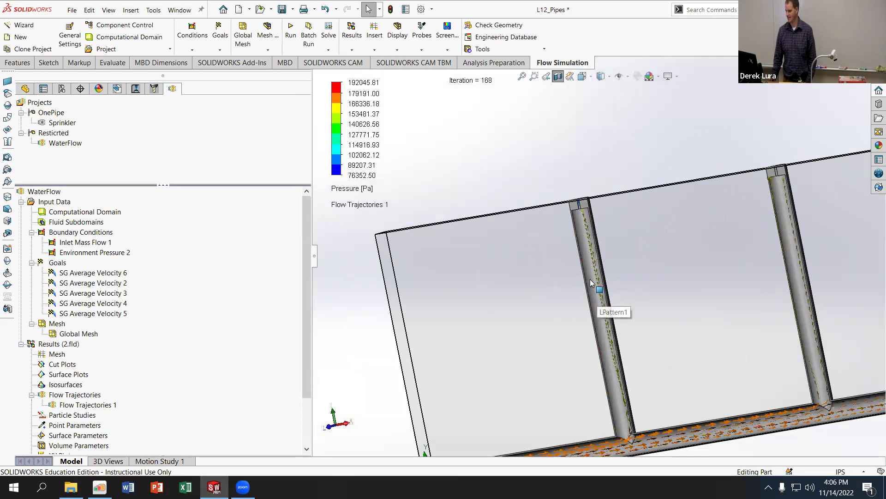
scroll(581, 200, "up", 1)
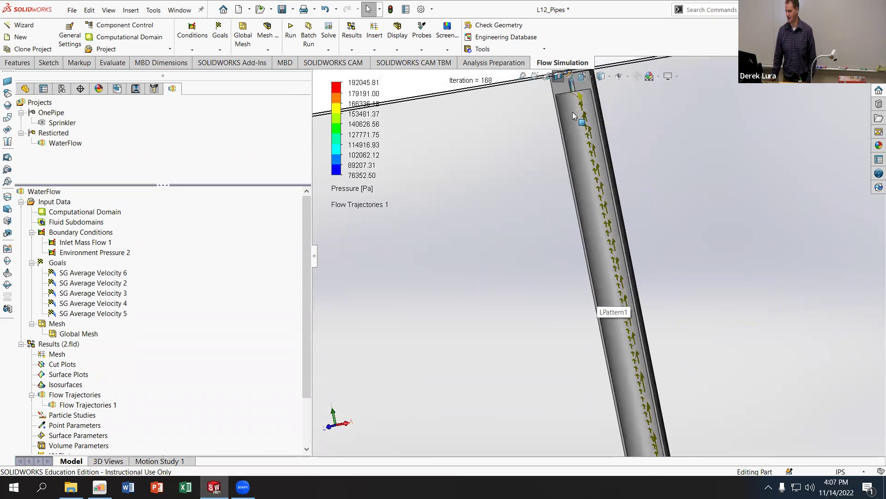
scroll(572, 115, "down", 5)
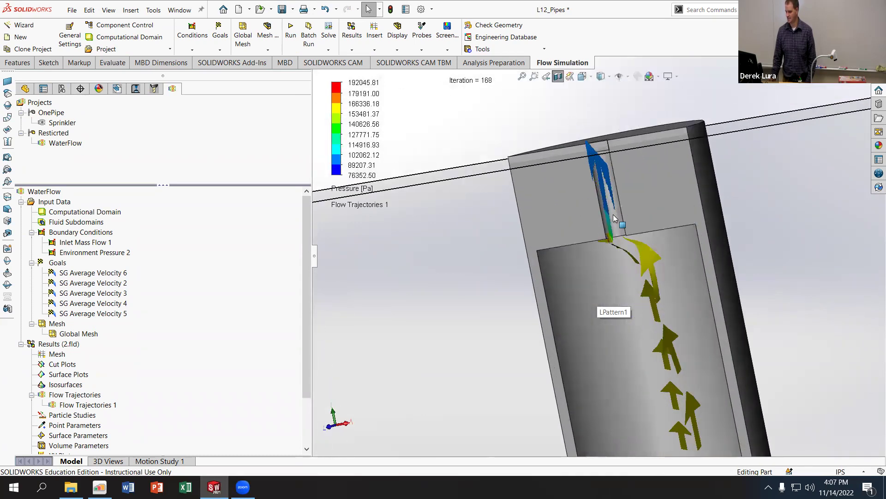
scroll(615, 221, "up", 4)
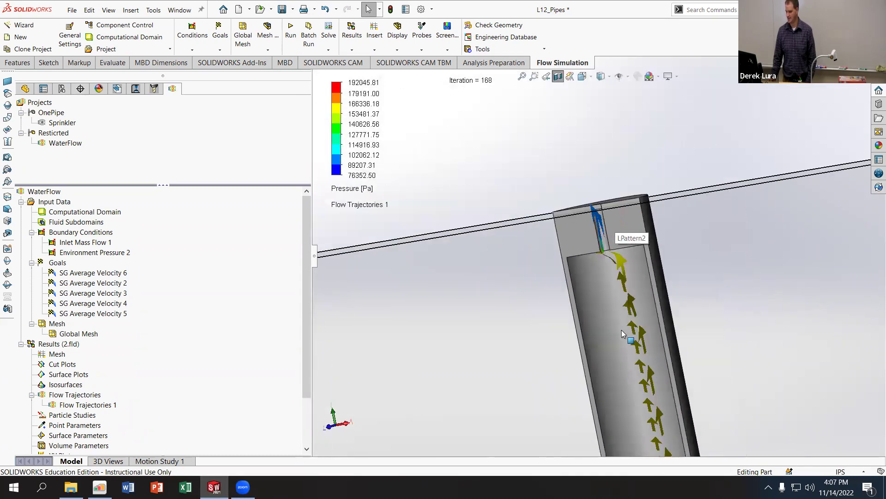
- Examine the flow trajectories through another outlet's narrow restriction and along the main pipe towards the last vertical outlet
scroll(621, 329, "up", 6)
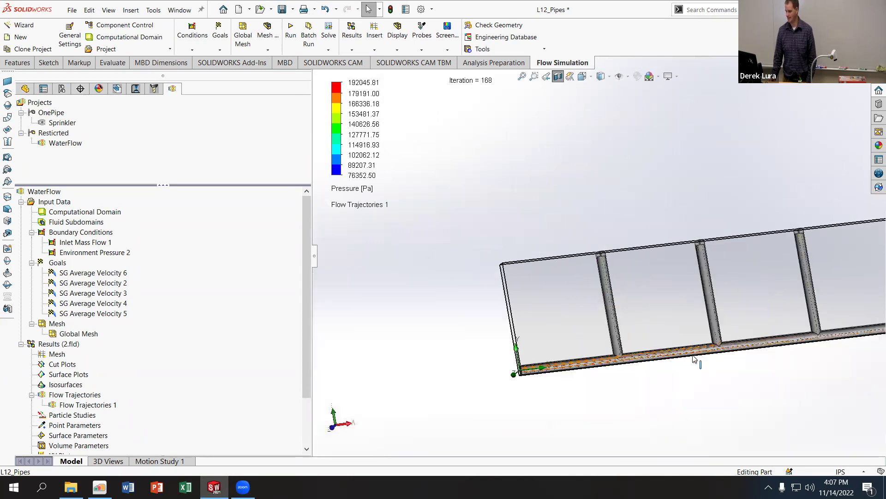
scroll(810, 291, "down", 4)
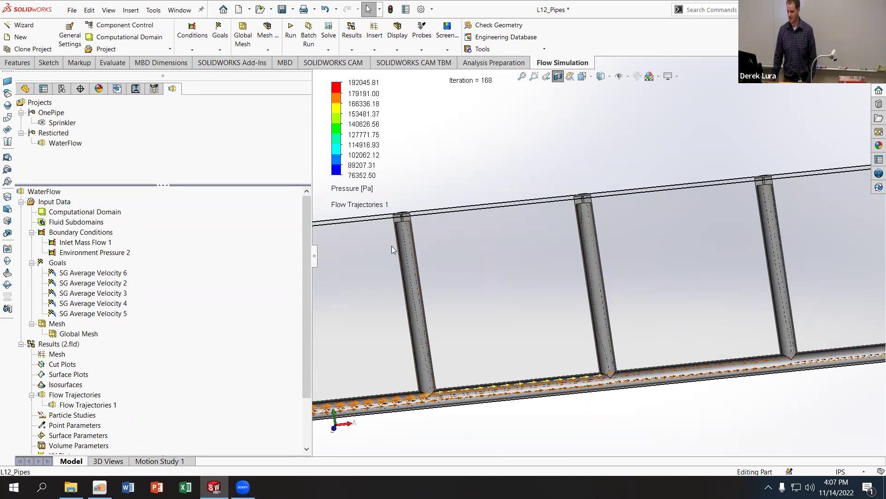
middle_click_drag(391, 231, 435, 209)
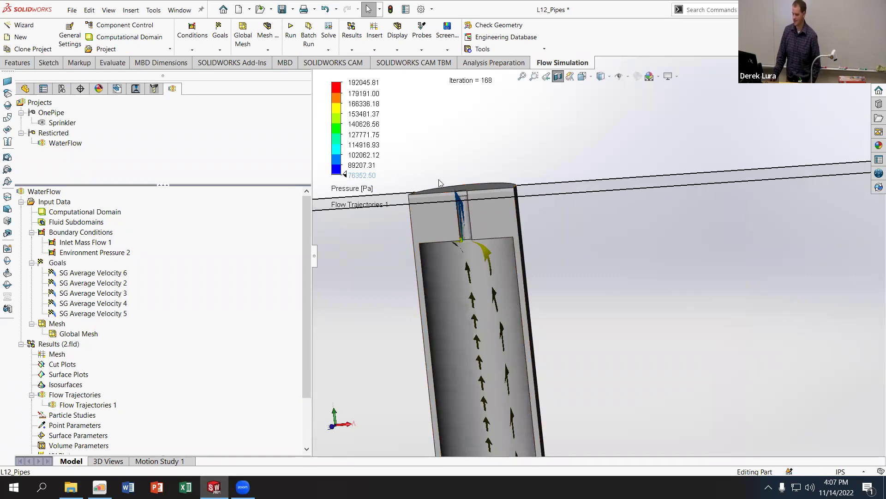
scroll(679, 234, "up", 8)
scroll(817, 300, "down", 3)
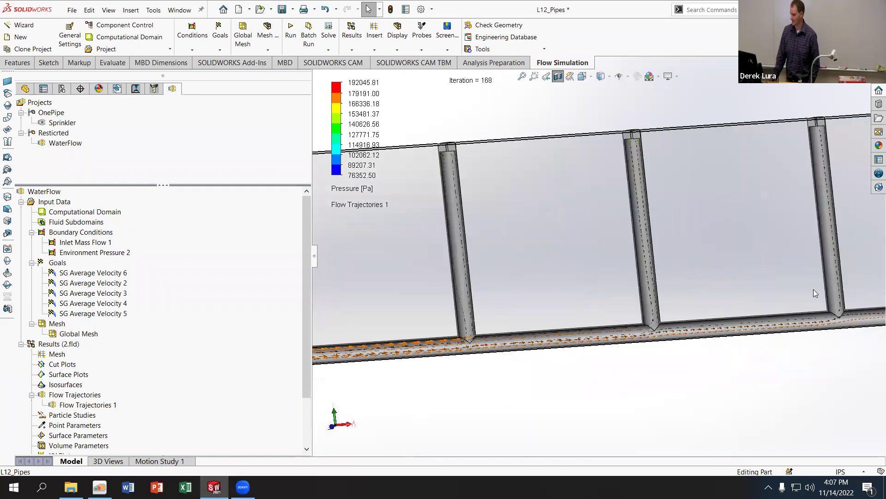
scroll(703, 330, "up", 3)
scroll(741, 265, "down", 3)
scroll(741, 264, "down", 3)
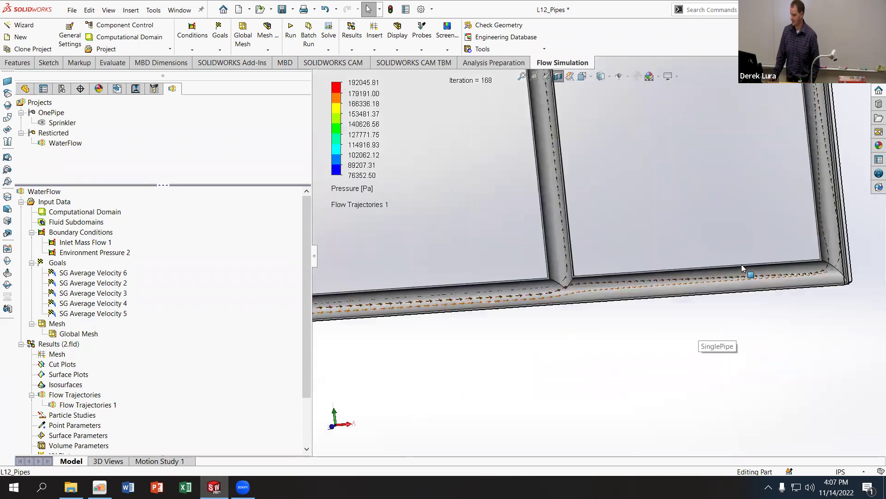
scroll(760, 264, "down", 3)
middle_click_drag(760, 264, 774, 280)
scroll(774, 279, "up", 3)
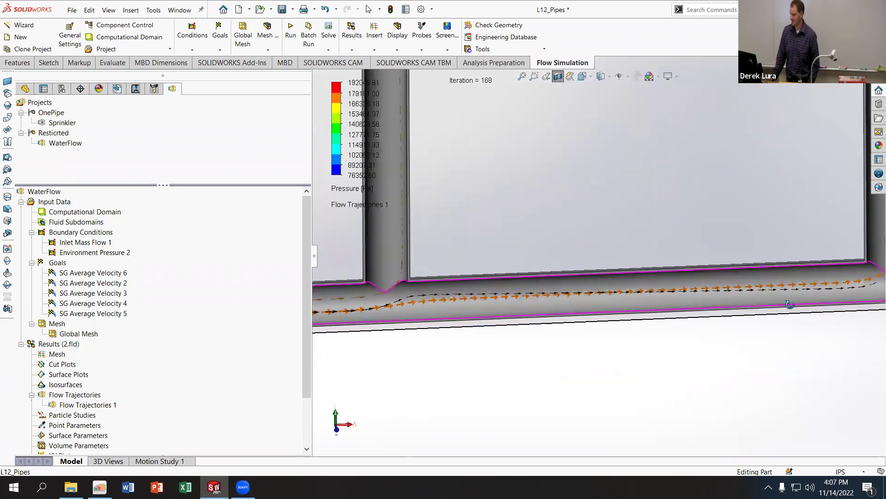
scroll(404, 305, "up", 3)
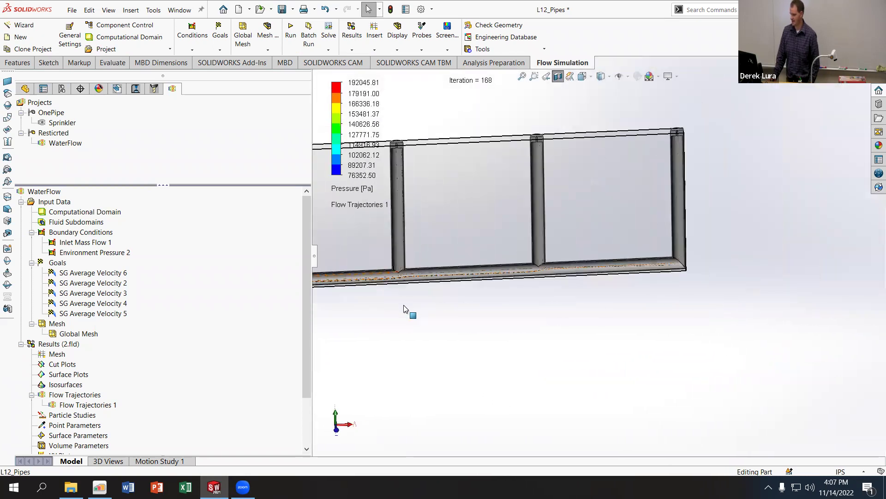
- Compare the flow arrows in the main pipe near the inlet with those turning up into the last vertical outlet
scroll(334, 278, "up", 2)
scroll(335, 278, "down", 4)
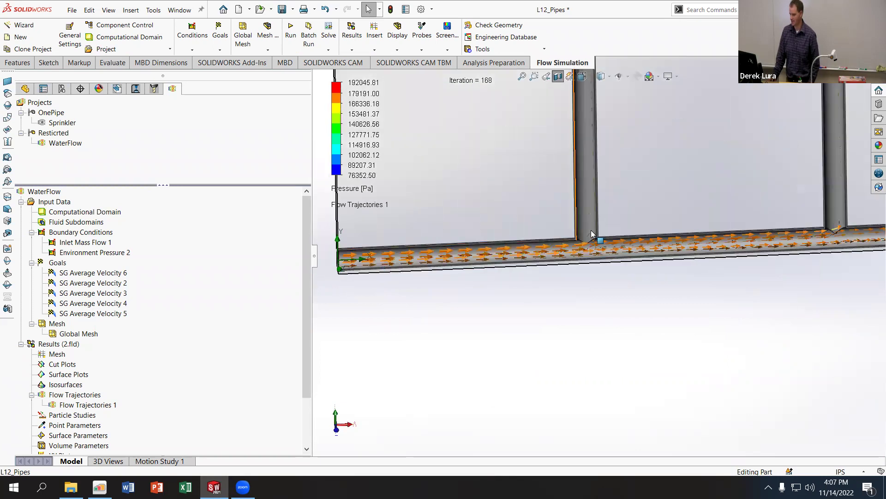
scroll(701, 237, "up", 2)
scroll(701, 237, "down", 2)
scroll(730, 199, "up", 1)
scroll(553, 281, "down", 2)
scroll(753, 291, "up", 2)
scroll(753, 291, "up", 3)
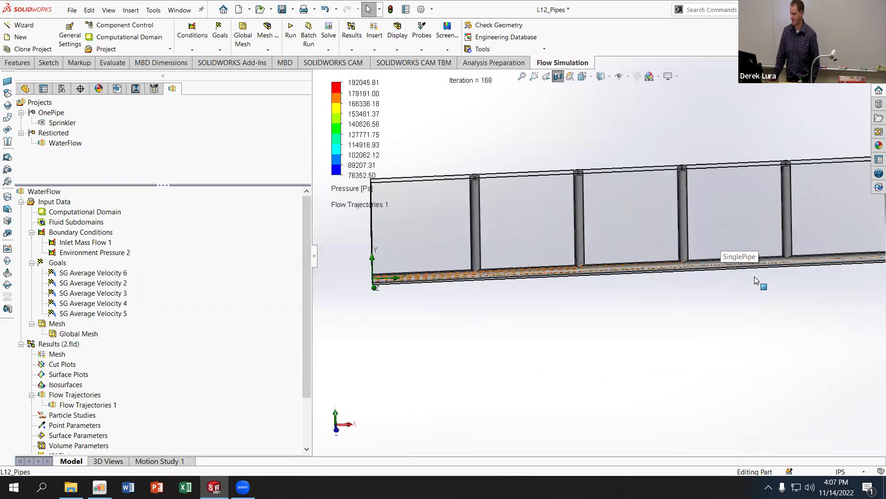
scroll(821, 229, "down", 3)
scroll(745, 257, "down", 2)
scroll(745, 257, "down", 2)
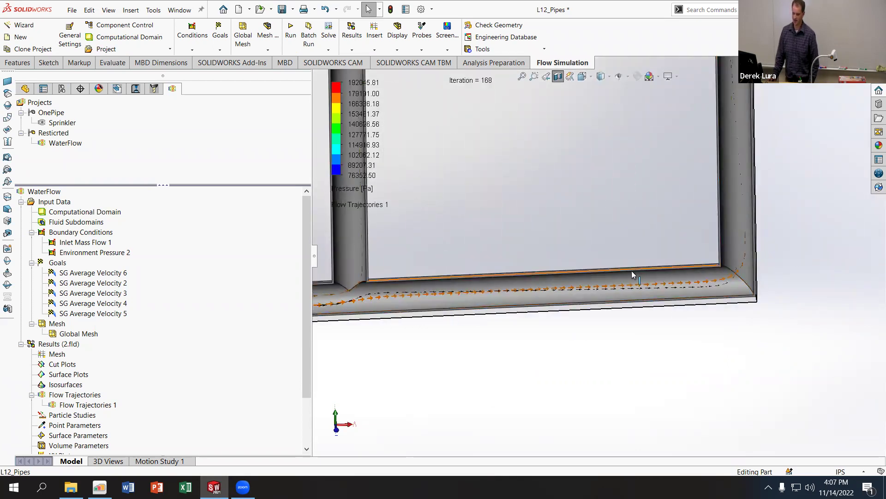
middle_click_drag(730, 219, 724, 251)
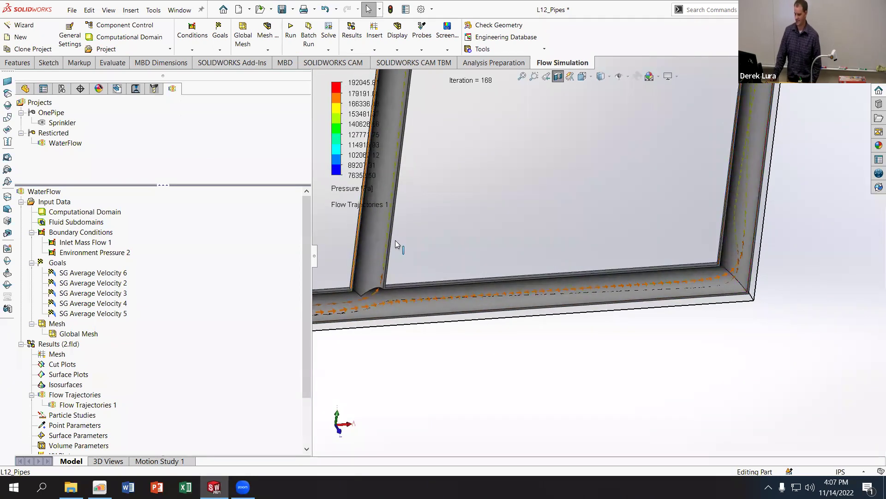
middle_click_drag(733, 182, 674, 135)
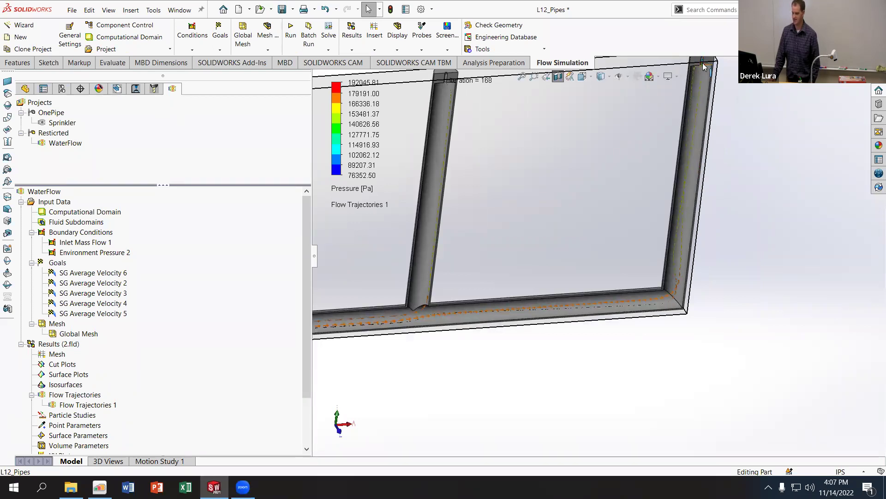
scroll(582, 217, "up", 3)
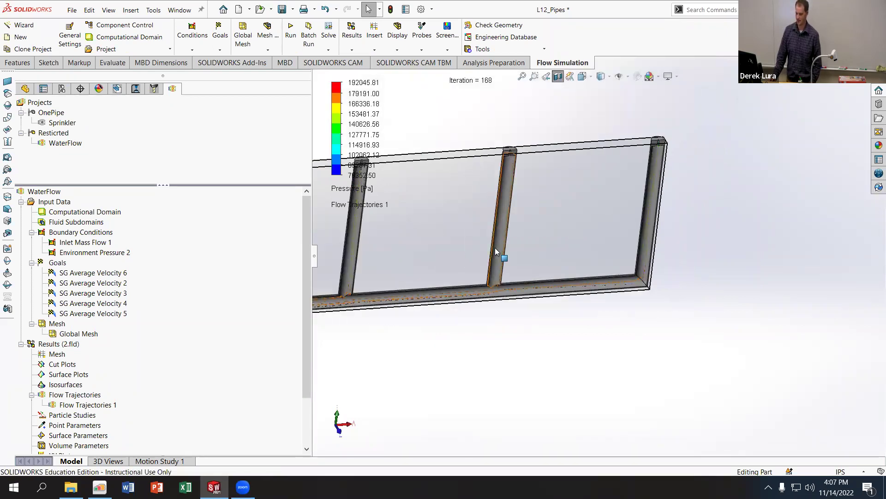
scroll(496, 252, "up", 2)
- Open the Environment Pressure 2 boundary condition, review its outlet faces and pressure type, and close it without changes
left_click(75, 254)
right_click(79, 252)
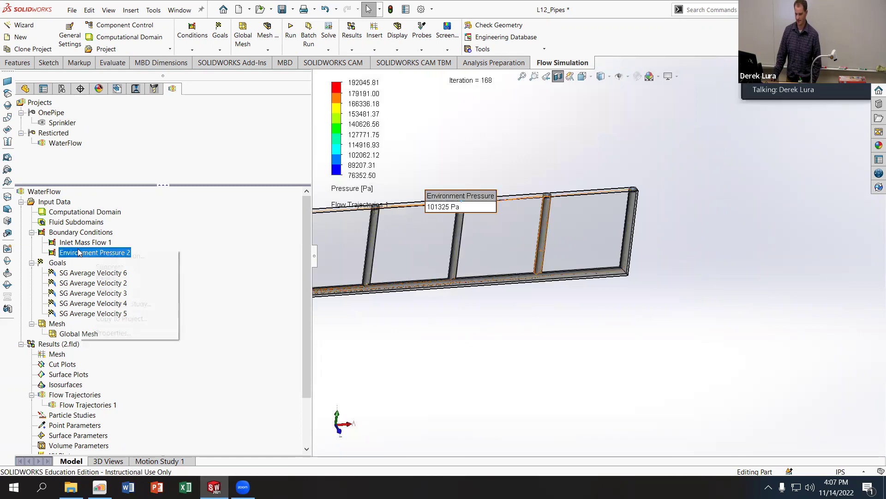
left_click(99, 254)
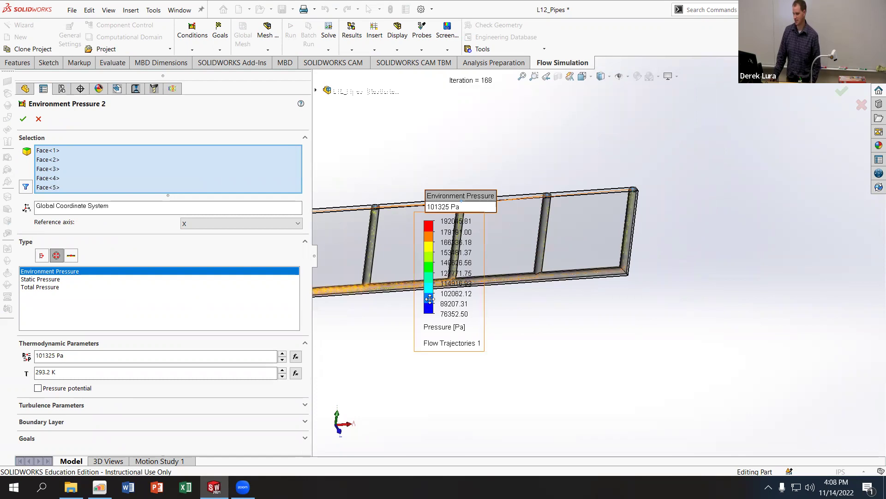
scroll(584, 184, "down", 4)
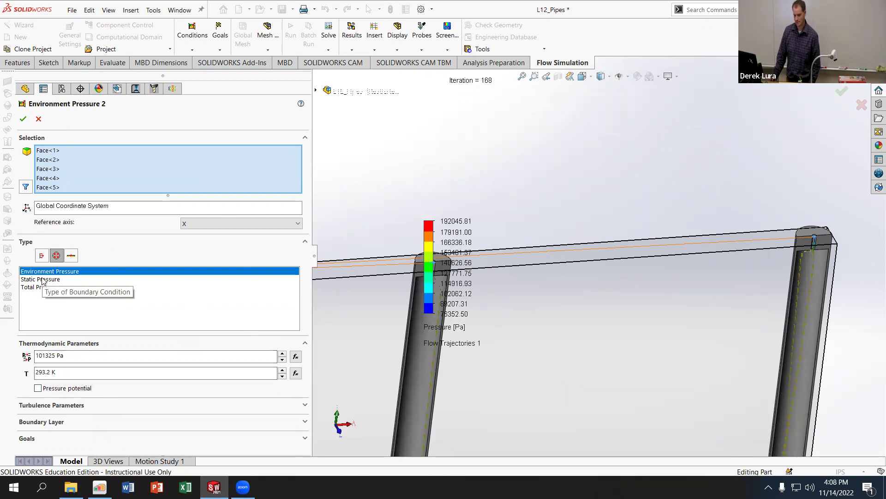
left_click(23, 119)
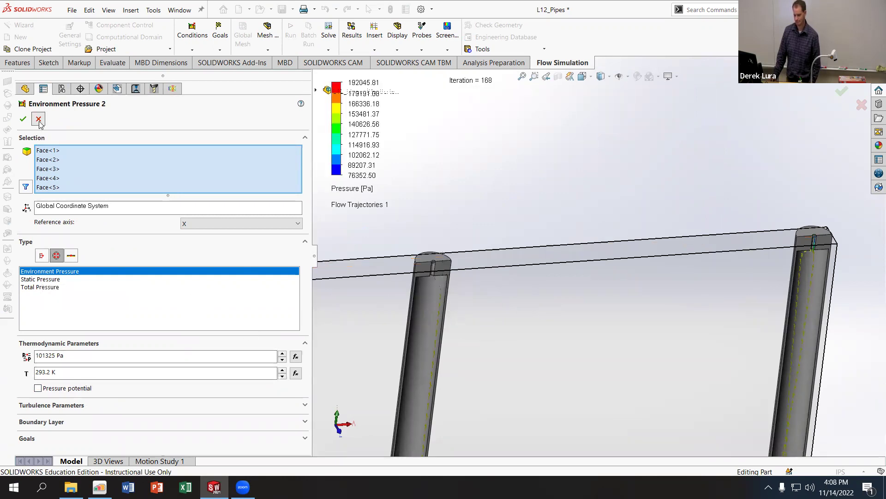
- Examine the flow trajectories at the inlet end of the main pipe, up to the first vertical outlet
scroll(515, 393, "up", 5)
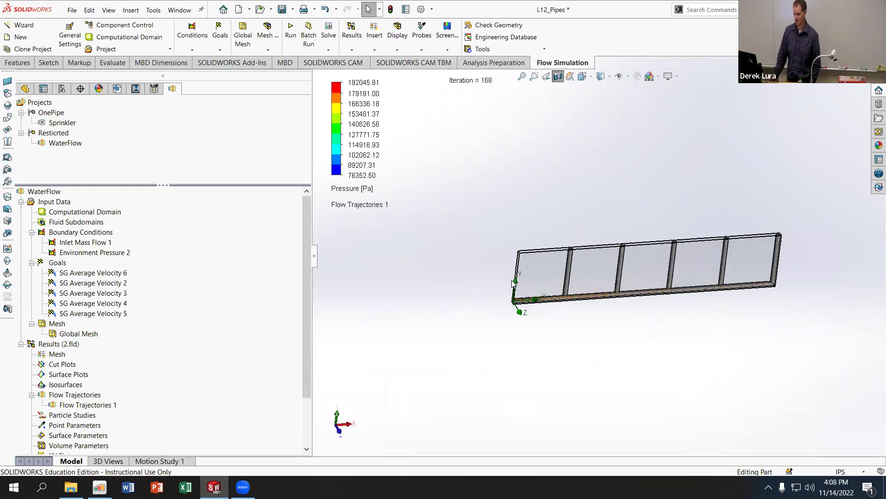
scroll(561, 261, "down", 5)
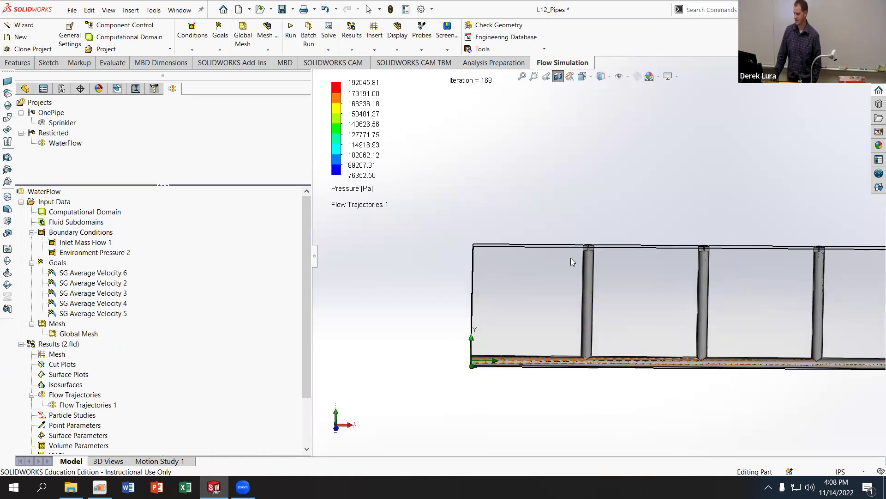
scroll(630, 306, "down", 1)
scroll(612, 292, "up", 1)
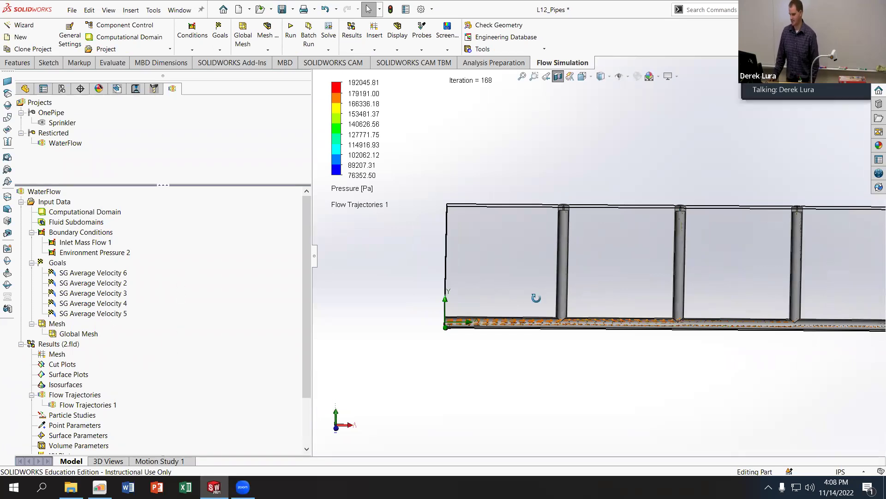
middle_click_drag(534, 297, 511, 311)
scroll(491, 324, "down", 2)
scroll(478, 307, "down", 1)
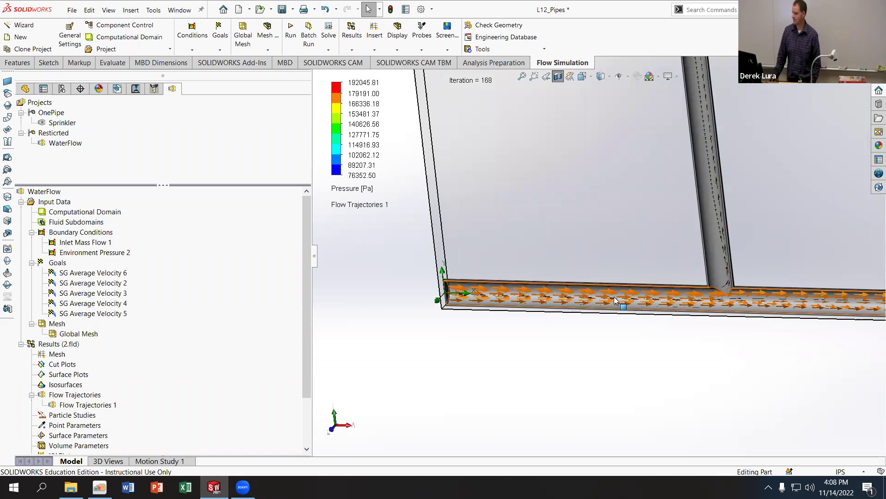
scroll(615, 300, "up", 3)
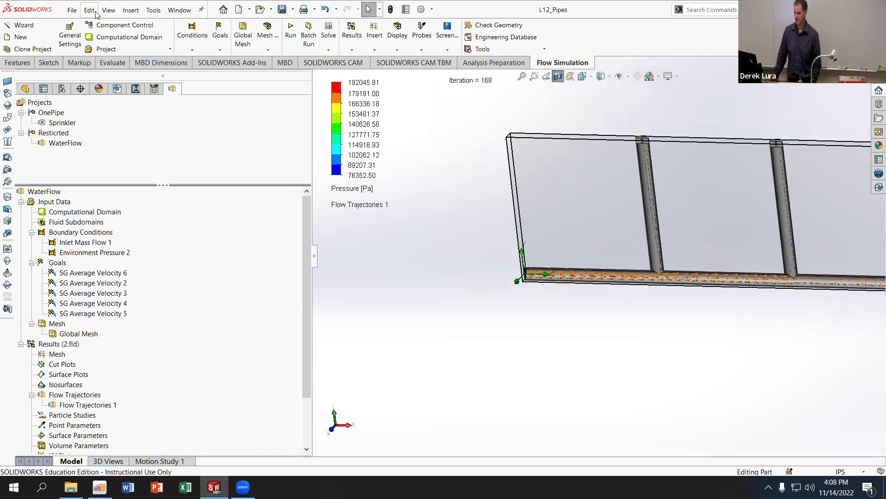
- Switch to the web browser and download Venturi.SLDPRT from the Week 13 flow analysis course page
left_click(70, 10)
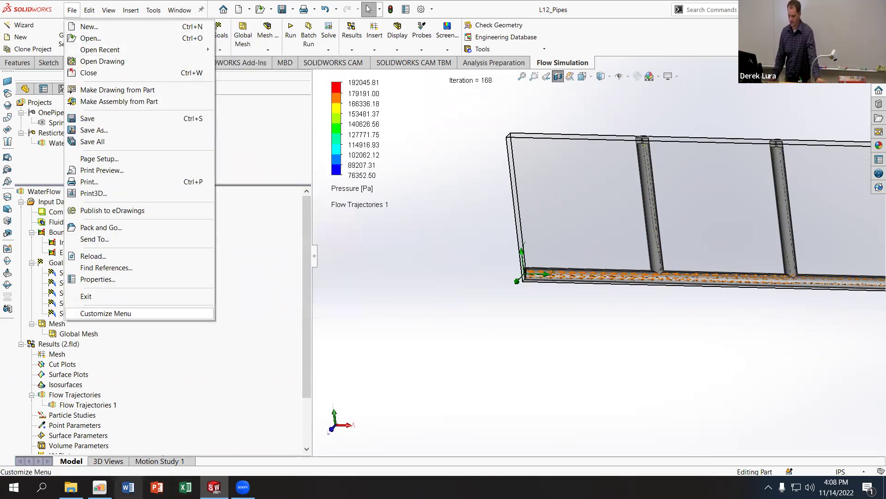
left_click(100, 487)
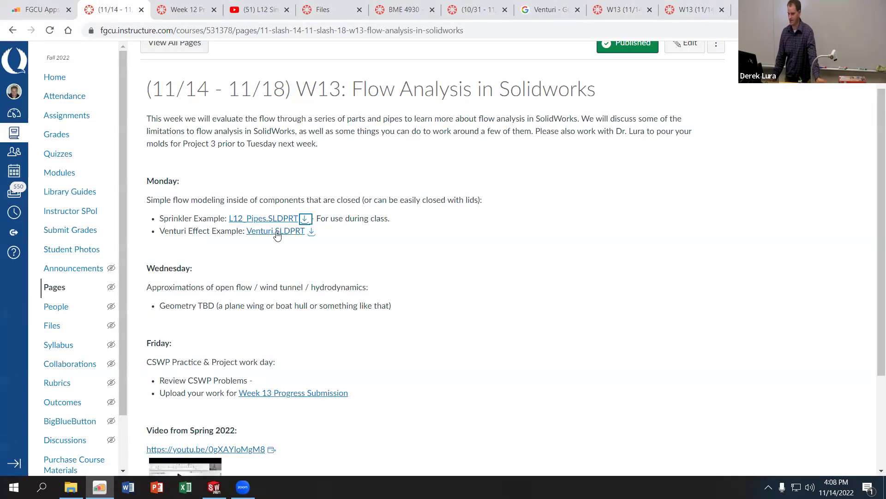
left_click(275, 232)
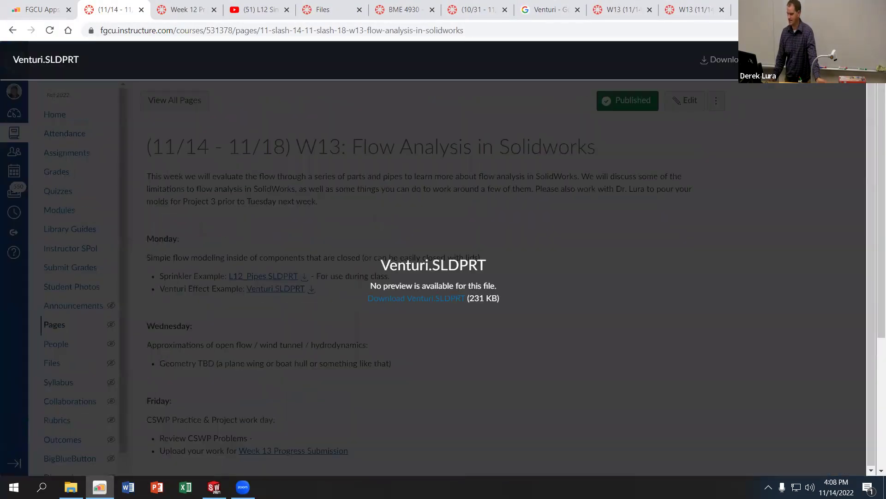
left_click(720, 60)
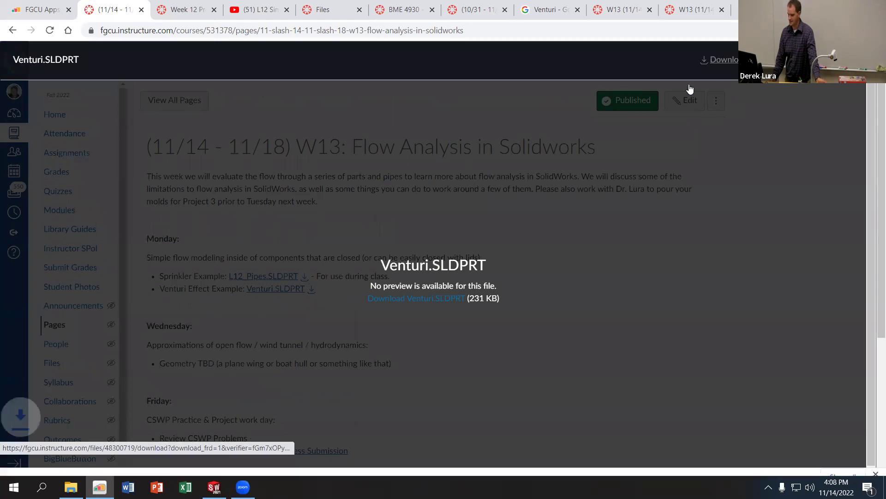
- Open the downloaded Venturi part in SOLIDWORKS and inspect its feature list and the lids closing its openings
left_click(70, 487)
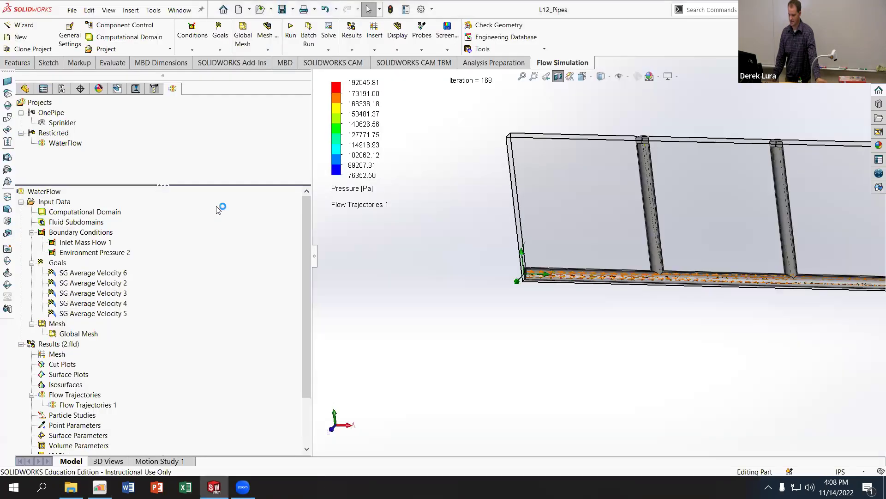
key("ctrl+Tab")
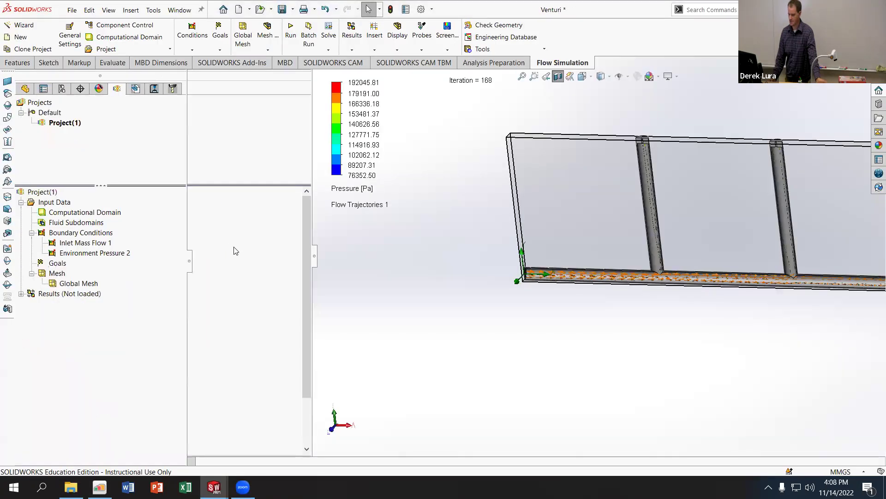
middle_click_drag(276, 304, 104, 400)
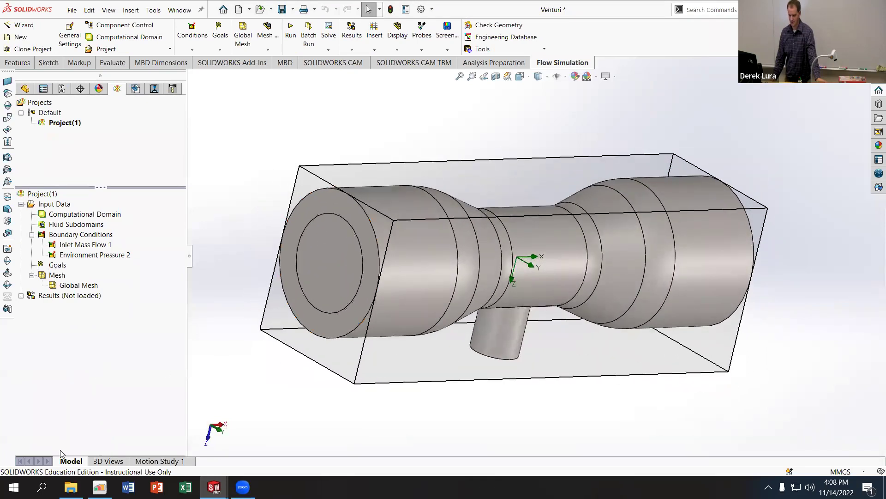
left_click(25, 89)
middle_click_drag(401, 238, 370, 232)
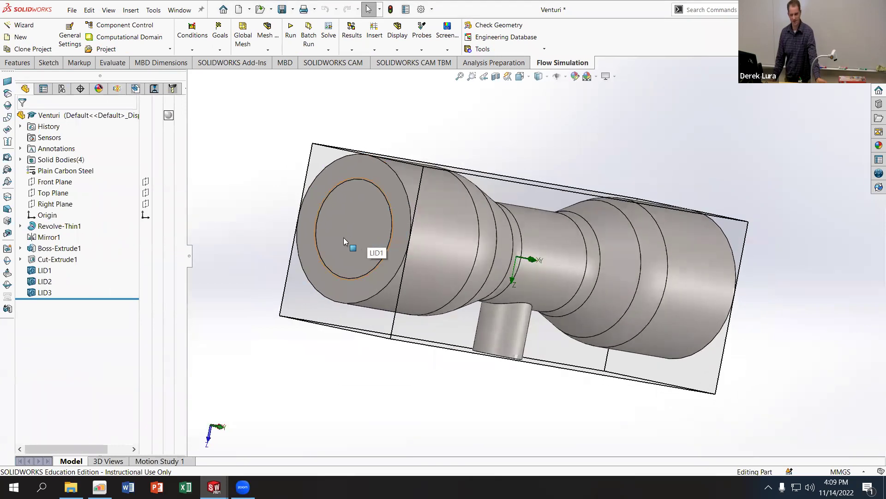
middle_click_drag(383, 221, 374, 115)
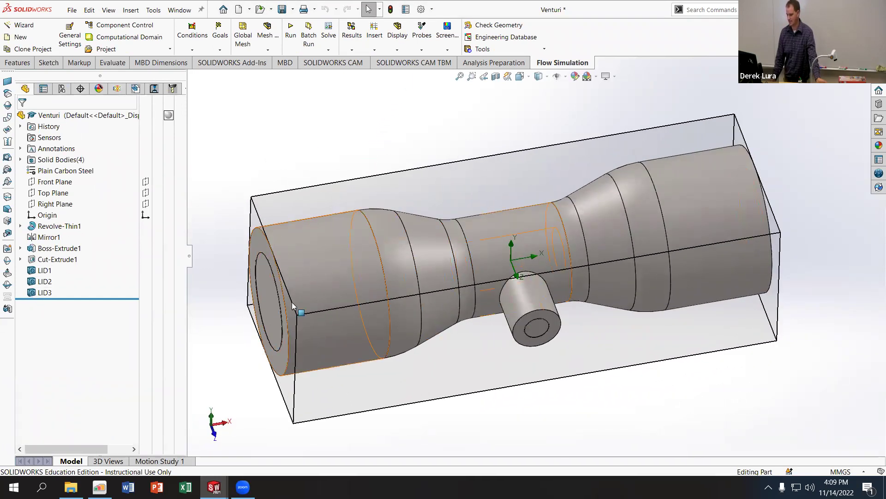
- Delete all flow simulation projects from the Venturi part's Default configuration
left_click(117, 90)
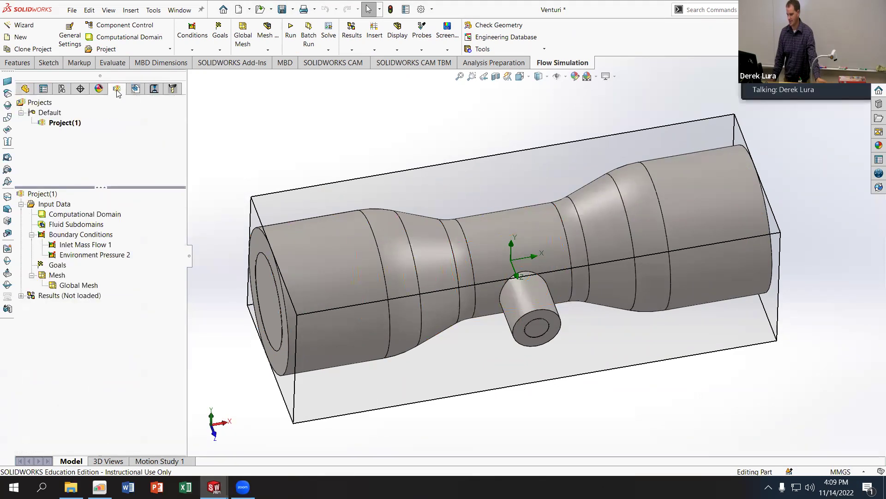
right_click(50, 116)
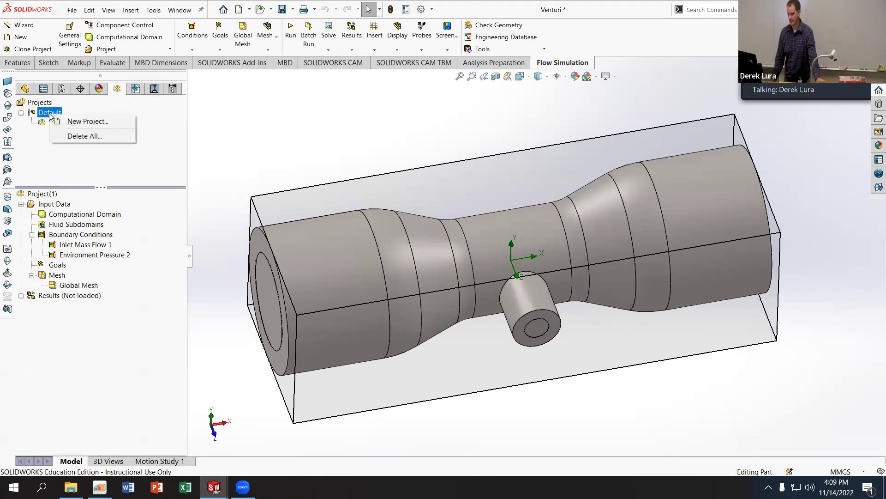
left_click(77, 135)
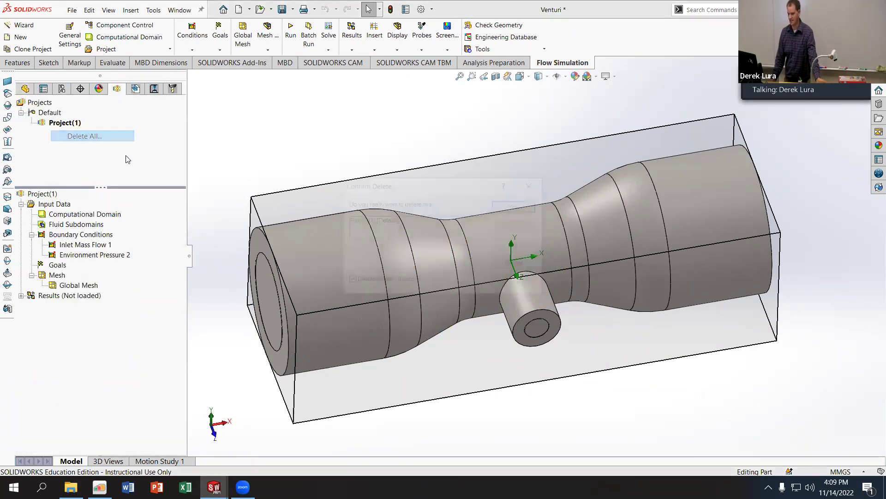
left_click(513, 209)
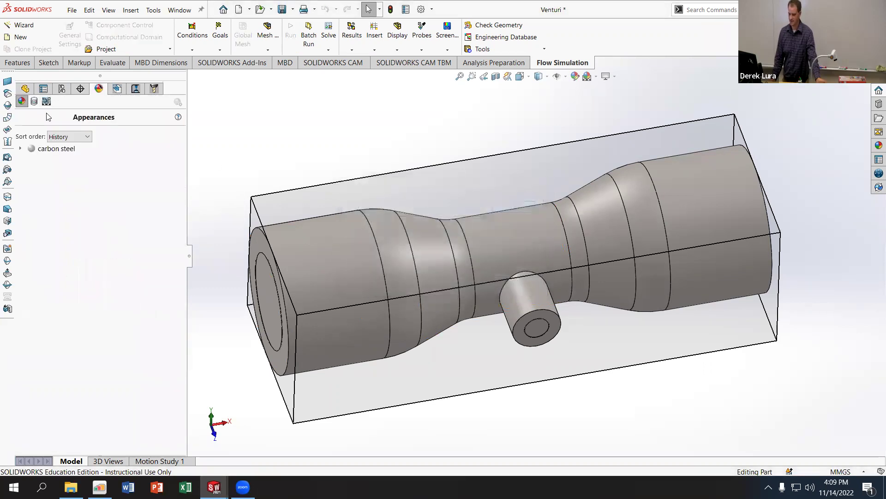
- Examine LID1, LID2 and LID3 in the Venturi part's feature list and where each closes an opening
left_click(24, 89)
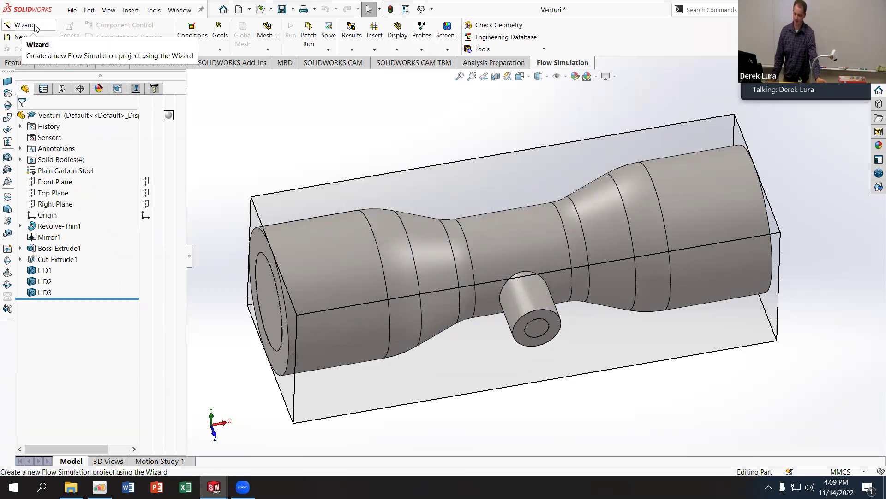
left_click(45, 270)
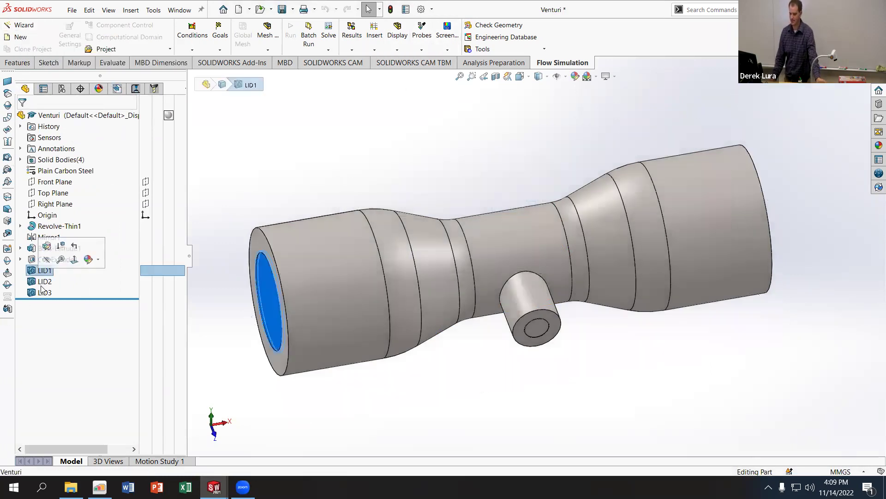
left_click(45, 281)
left_click(43, 292)
left_click(40, 270)
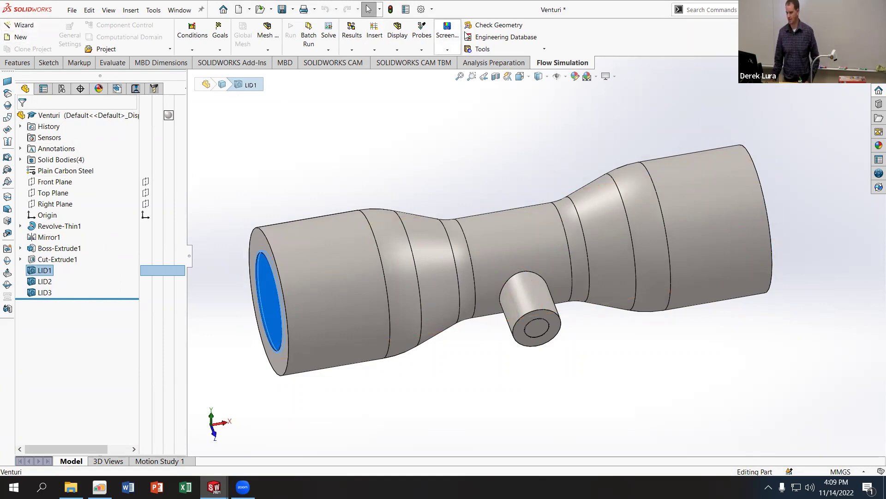
- Create a flow simulation project with the wizard, named Venturi, using the IPS (in-lb-s) unit system
left_click(24, 26)
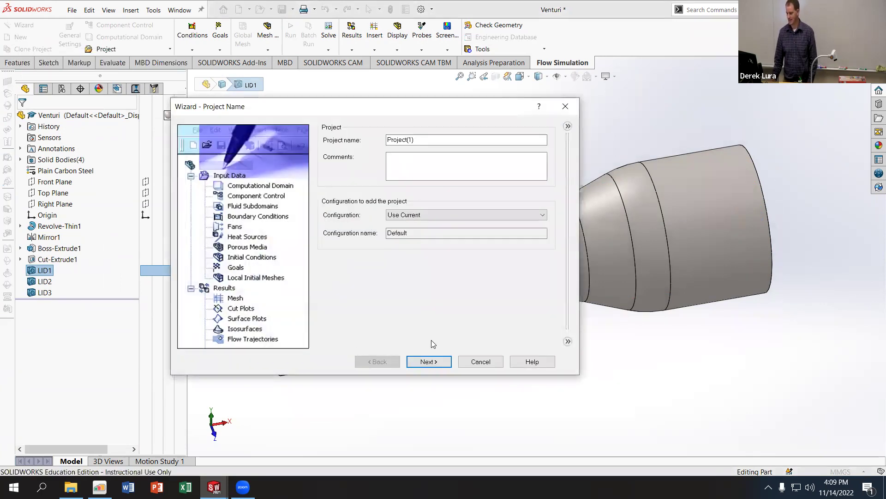
left_click_drag(418, 139, 350, 140)
type("Venturi")
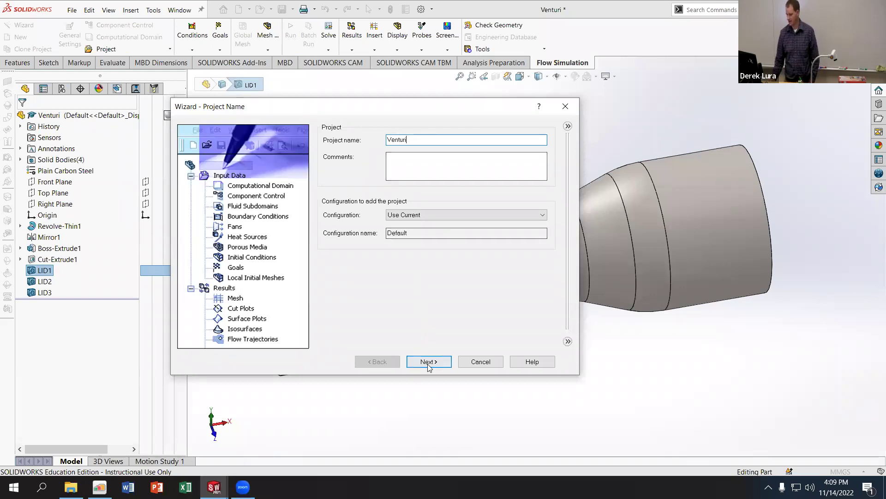
left_click(428, 363)
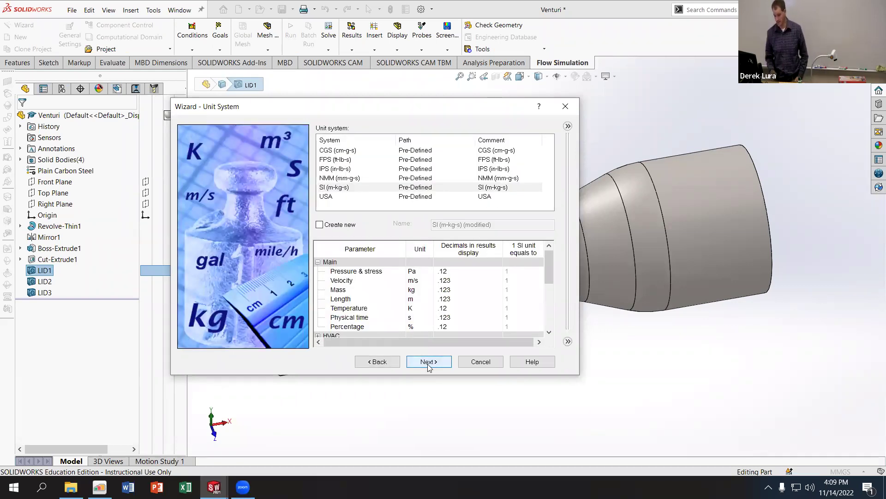
left_click(349, 169)
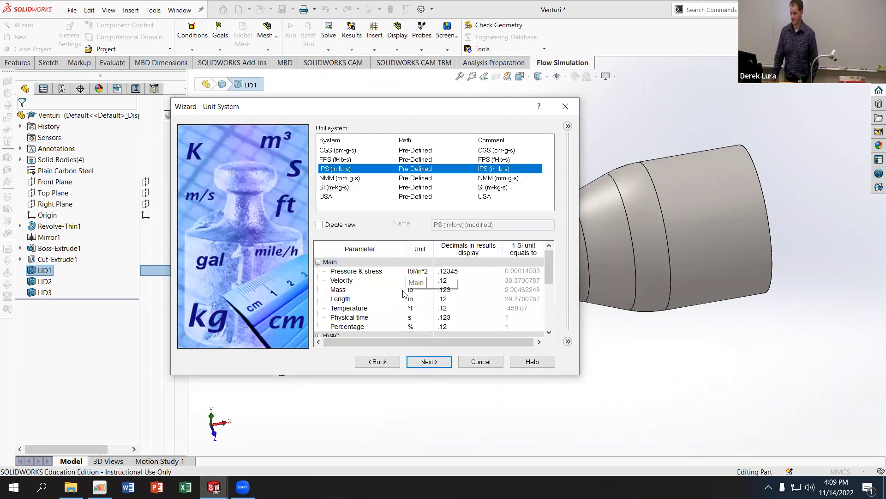
left_click(423, 366)
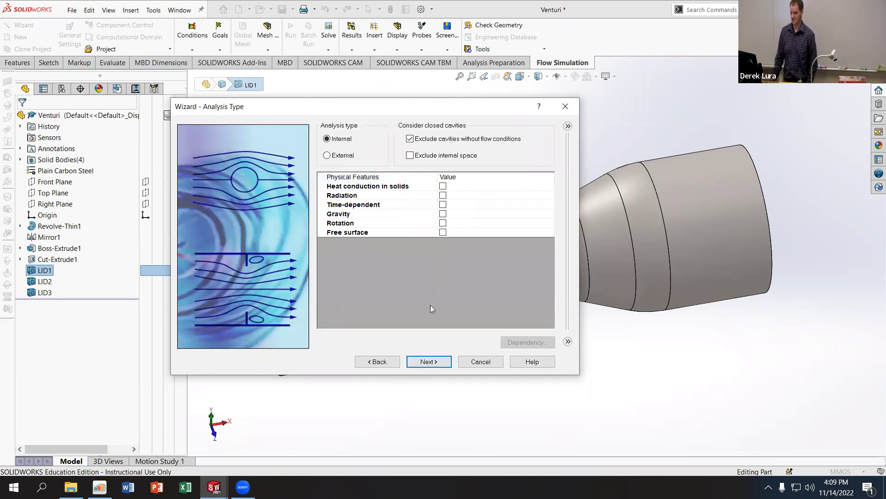
- Keep the internal analysis type and add the pre-defined gas Air as the project's default fluid
left_click(437, 362)
left_click(319, 139)
left_click(326, 148)
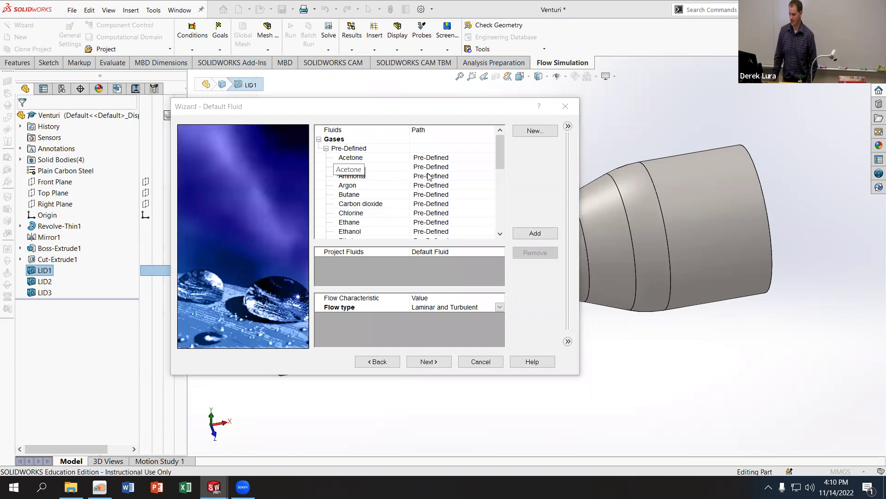
left_click(350, 167)
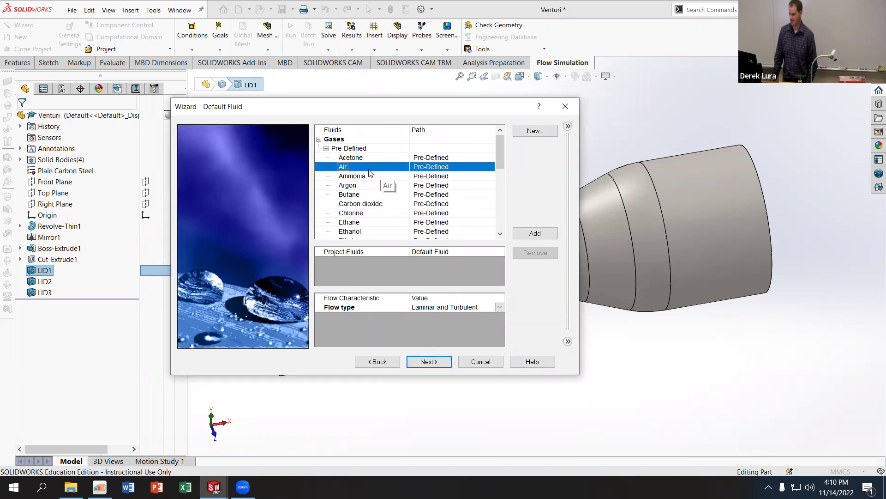
double_click(370, 168)
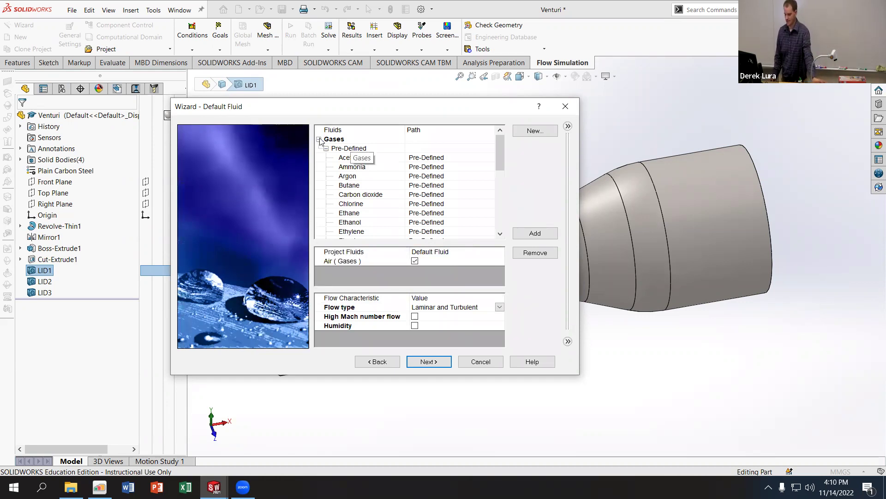
scroll(369, 210, "down", 2)
scroll(369, 211, "up", 2)
scroll(370, 213, "down", 3)
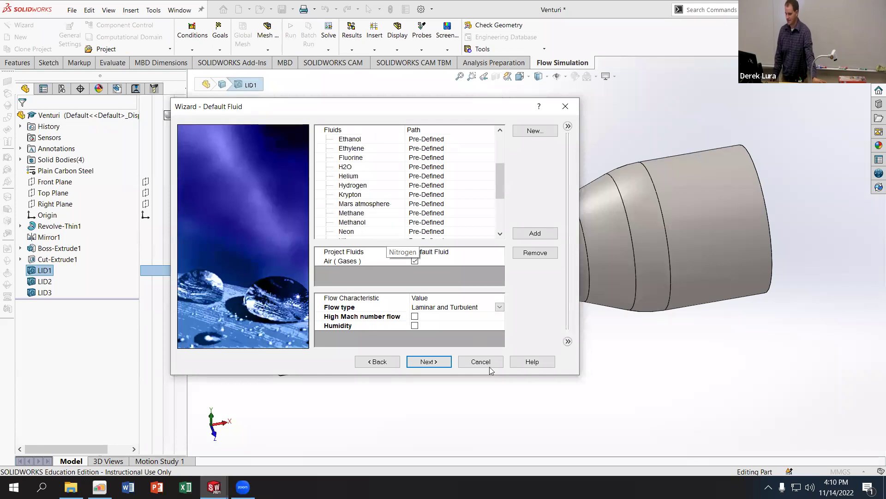
left_click(437, 362)
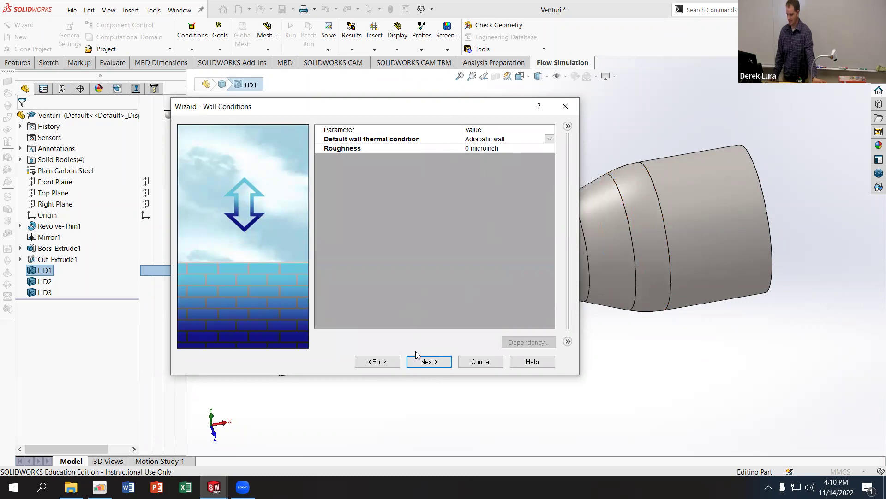
- Accept the default adiabatic wall and initial conditions, including turbulence parameters, and finish the project wizard
left_click(420, 361)
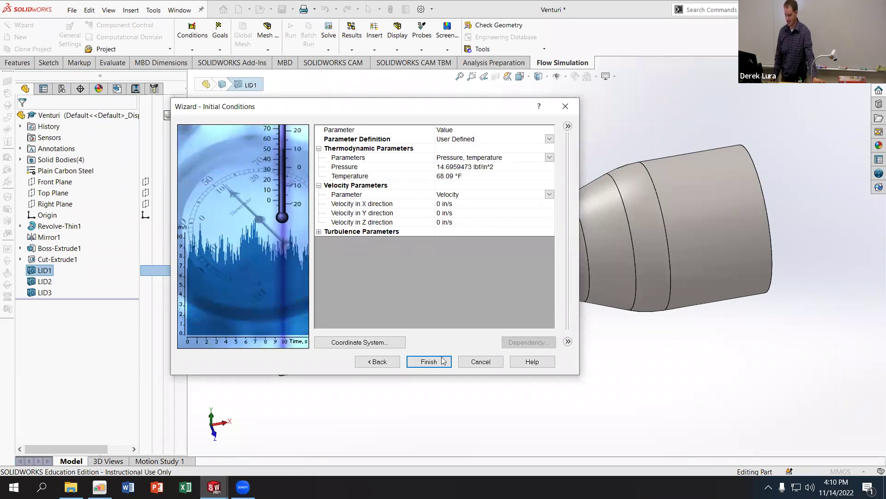
left_click(319, 231)
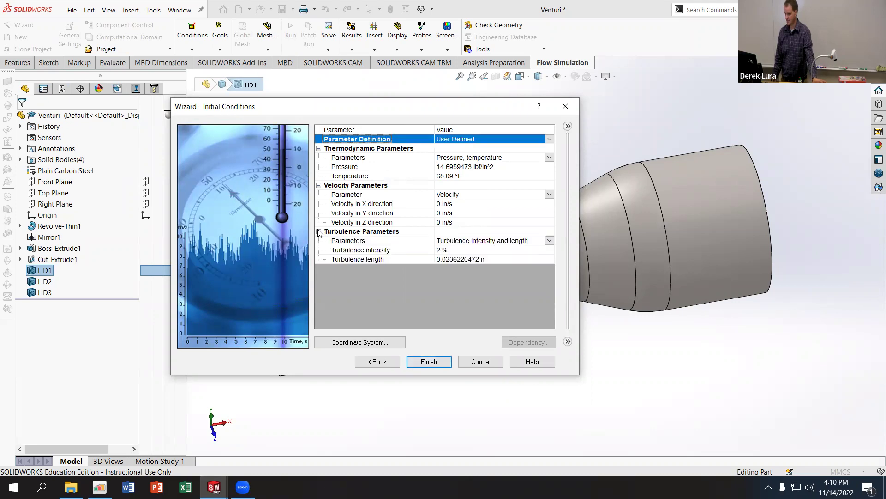
left_click(430, 360)
- Section the Venturi model along the Front Plane with no offset and inspect its internal flow passage
middle_click_drag(419, 344, 479, 353)
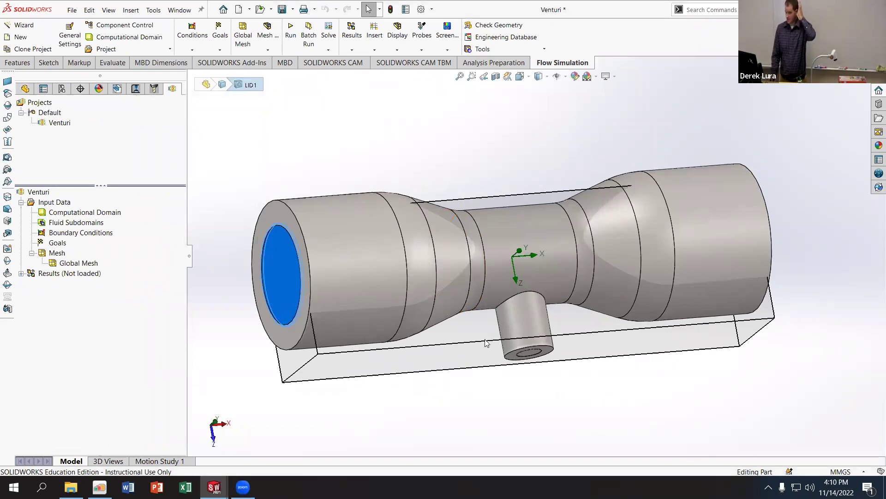
left_click(495, 77)
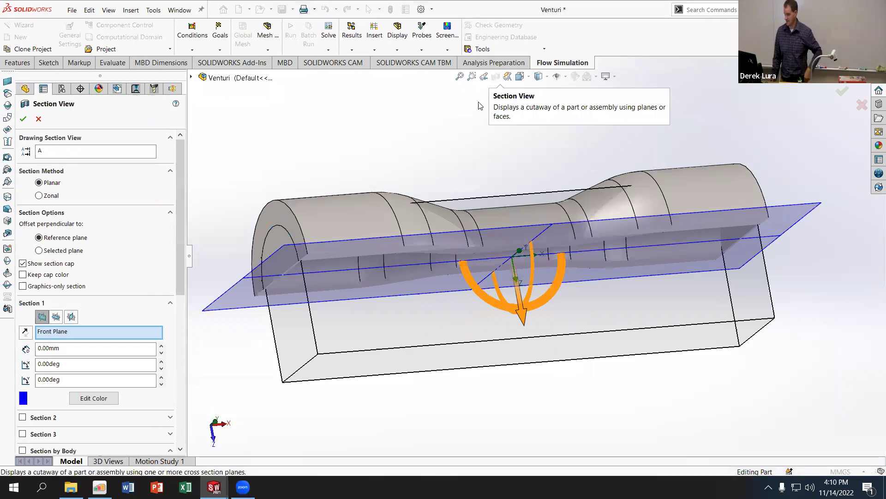
middle_click_drag(417, 84, 441, 107)
left_click(23, 118)
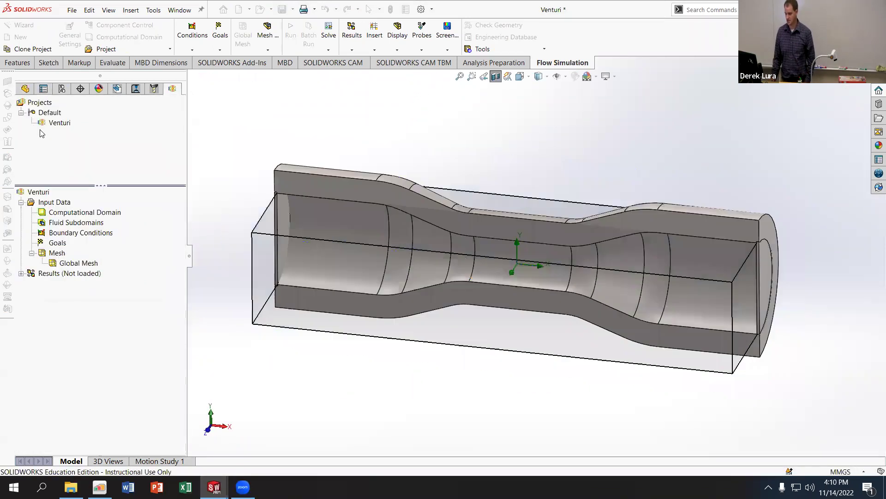
middle_click_drag(477, 409, 451, 353)
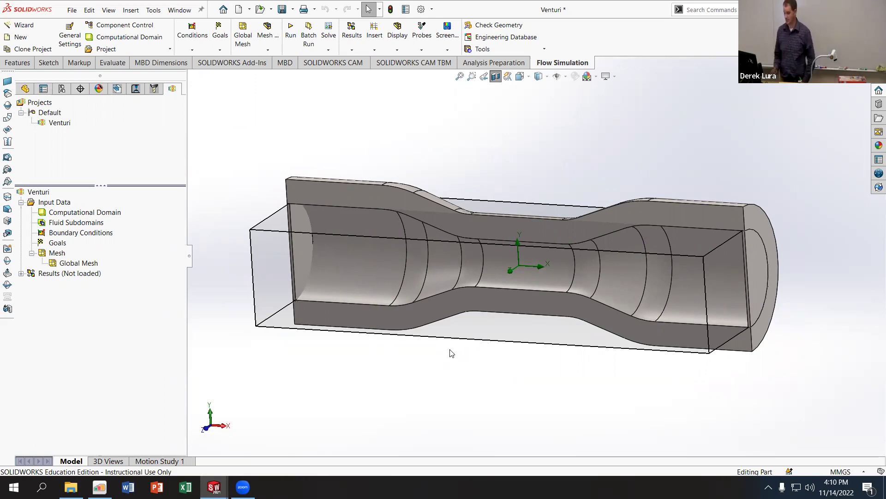
middle_click_drag(489, 408, 503, 376)
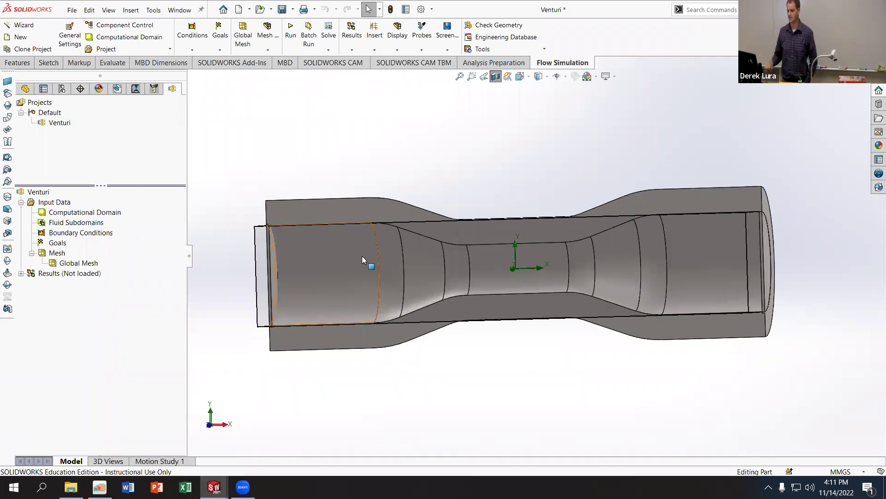
middle_click_drag(362, 260, 363, 270)
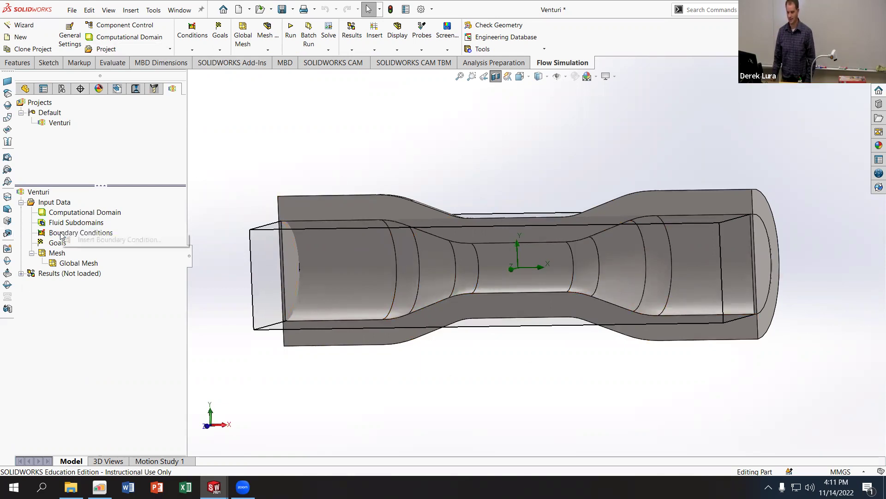
- Add a static pressure boundary condition of 100 lbf/in^2 on the inner face of the lid at the main tube's negative X end
double_click(78, 233)
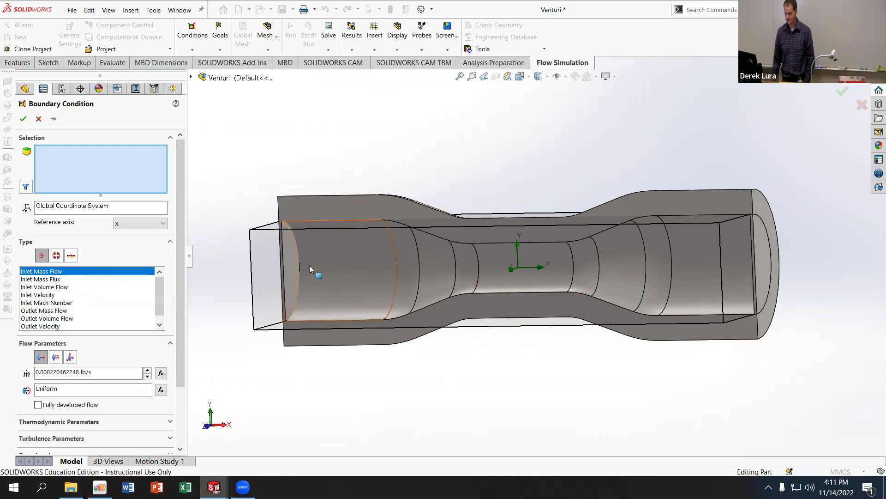
middle_click_drag(310, 267, 234, 275)
left_click(56, 255)
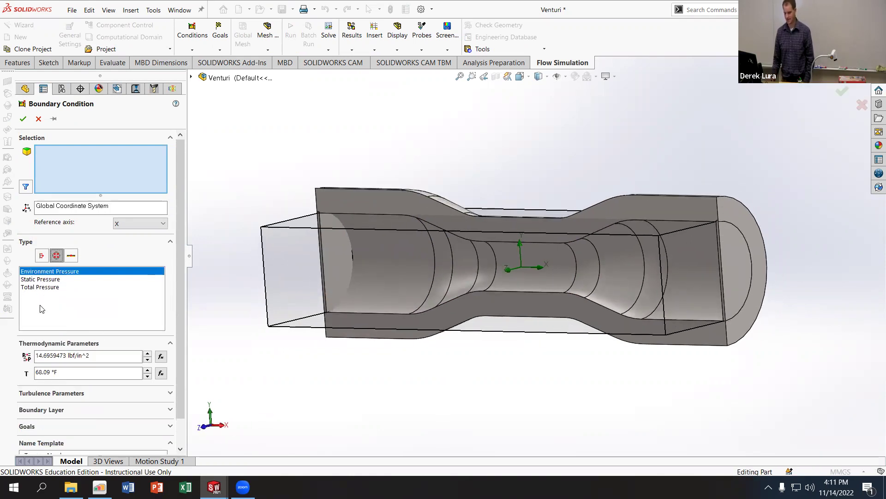
left_click(46, 279)
scroll(145, 360, "down", 1)
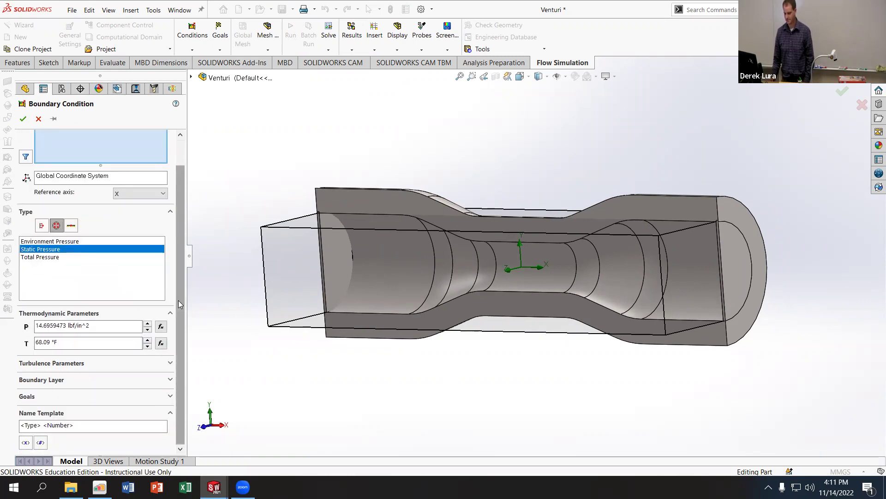
scroll(178, 300, "up", 1)
left_click(336, 256)
double_click(69, 356)
type("100")
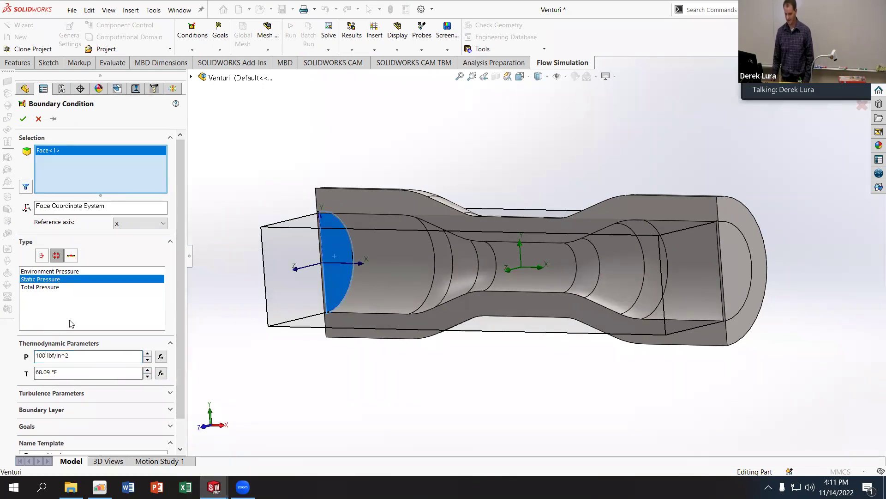
left_click_drag(184, 322, 180, 353)
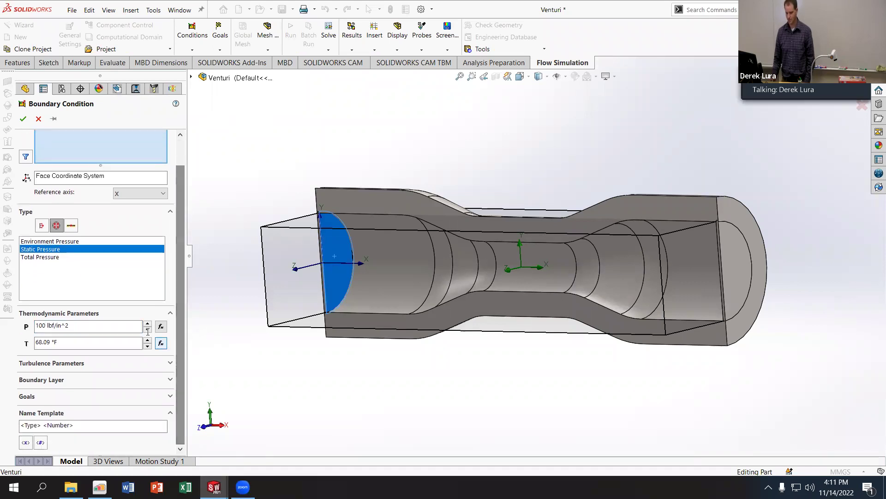
scroll(29, 129, "up", 2)
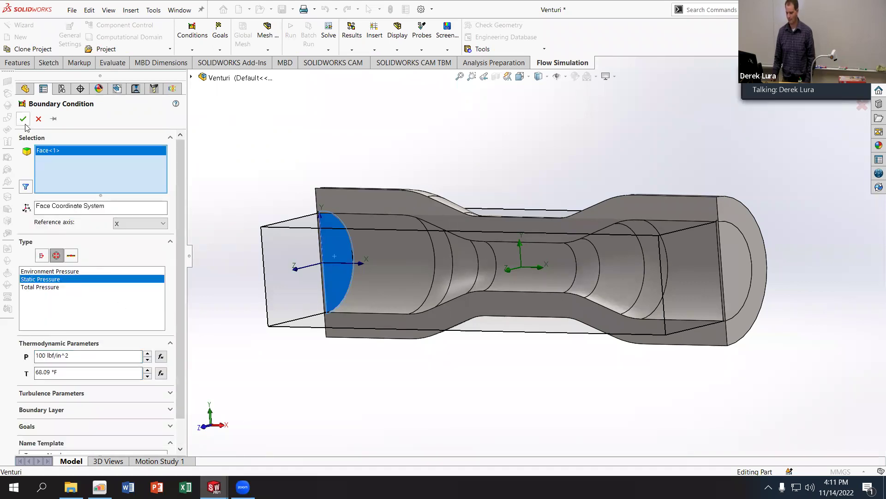
left_click(23, 119)
- Add a static pressure boundary condition at the default 14.6959473 lbf/in^2 on the inner face of LID2 at the opposite tube end
middle_click_drag(603, 318, 675, 294)
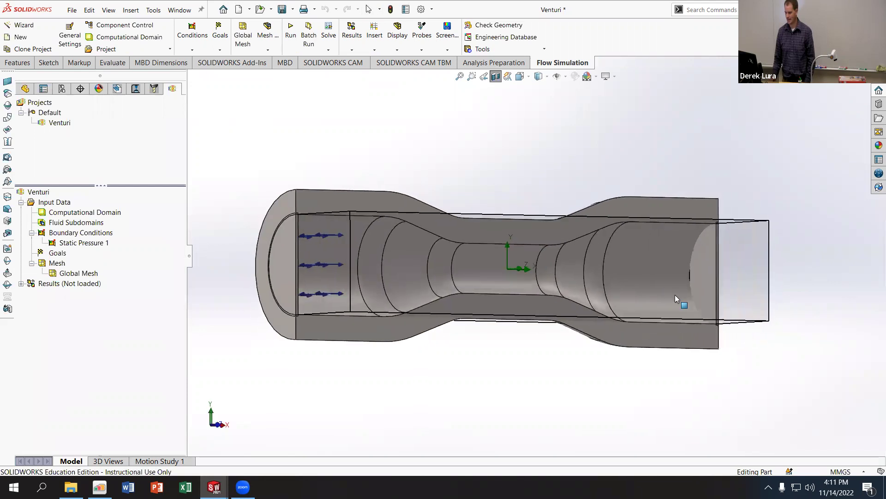
left_click(697, 266)
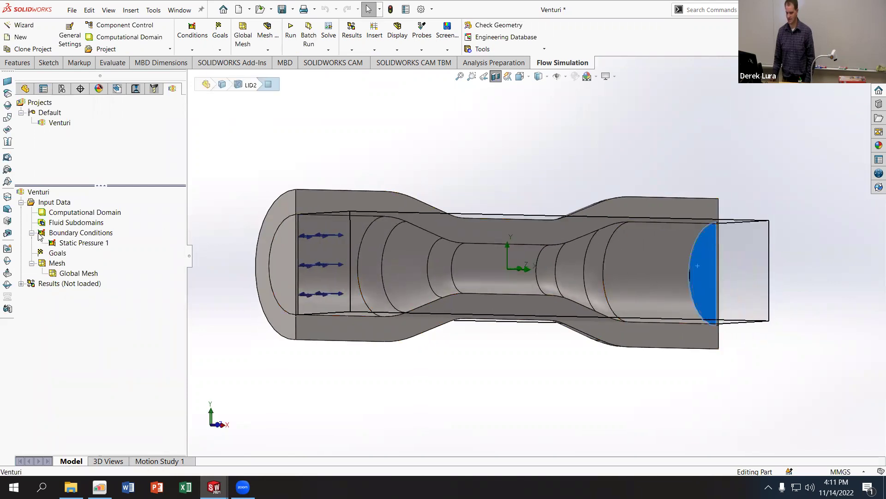
right_click(78, 236)
left_click(96, 242)
left_click(56, 255)
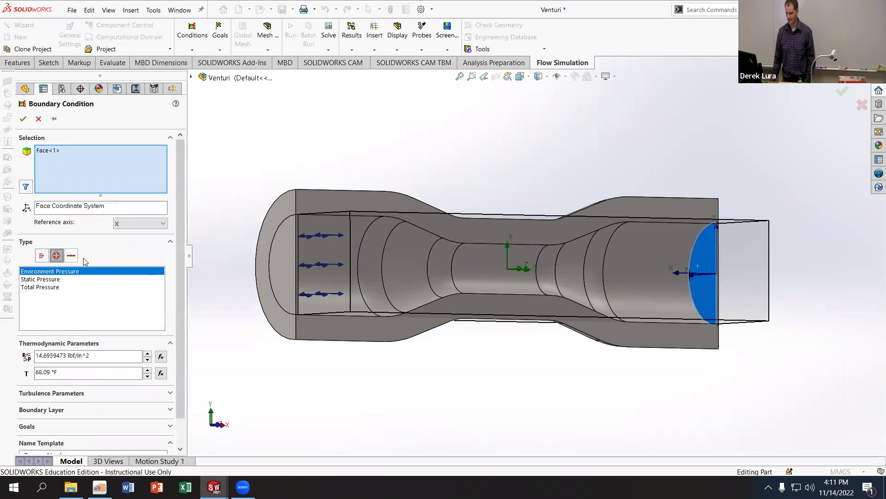
middle_click_drag(660, 259, 444, 261)
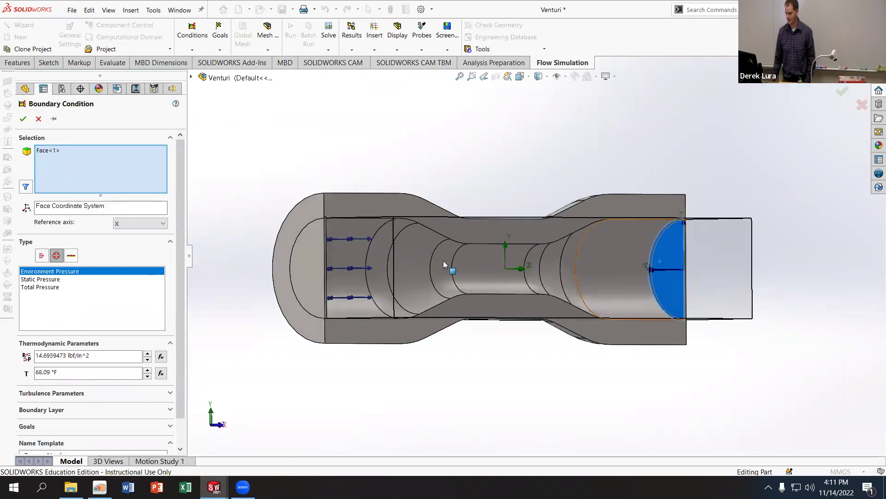
left_click(49, 279)
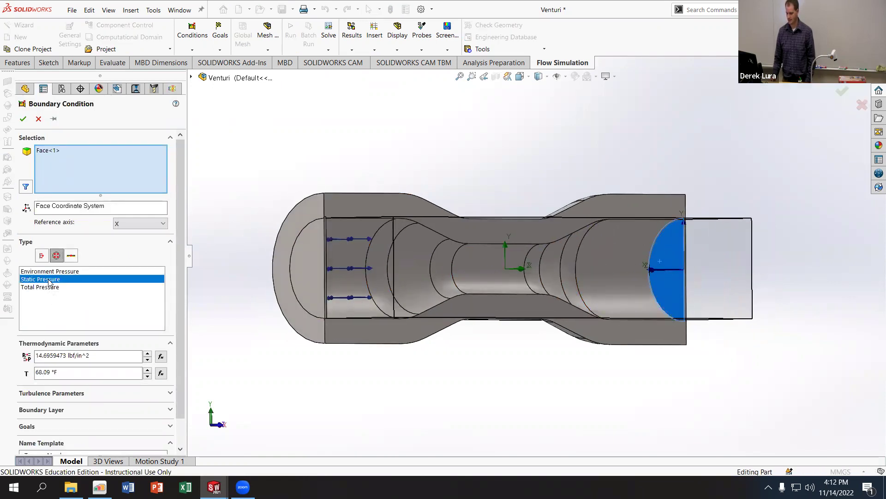
left_click(670, 286)
left_click(671, 288)
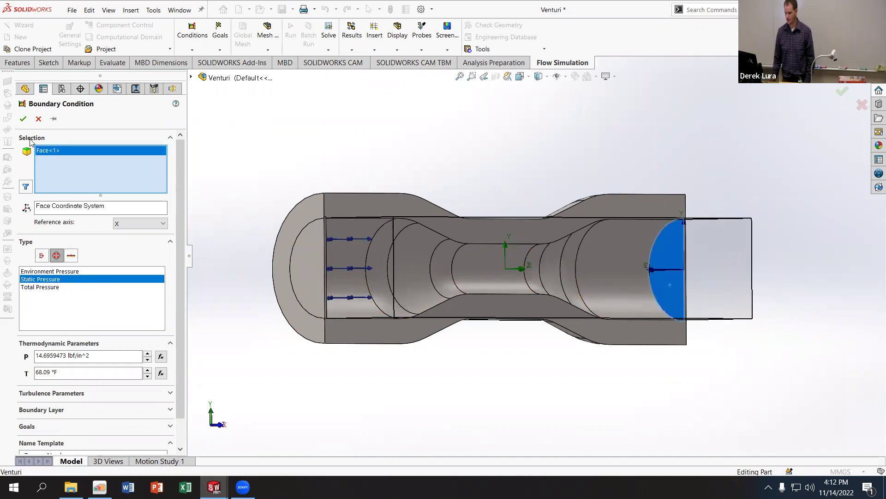
left_click(23, 119)
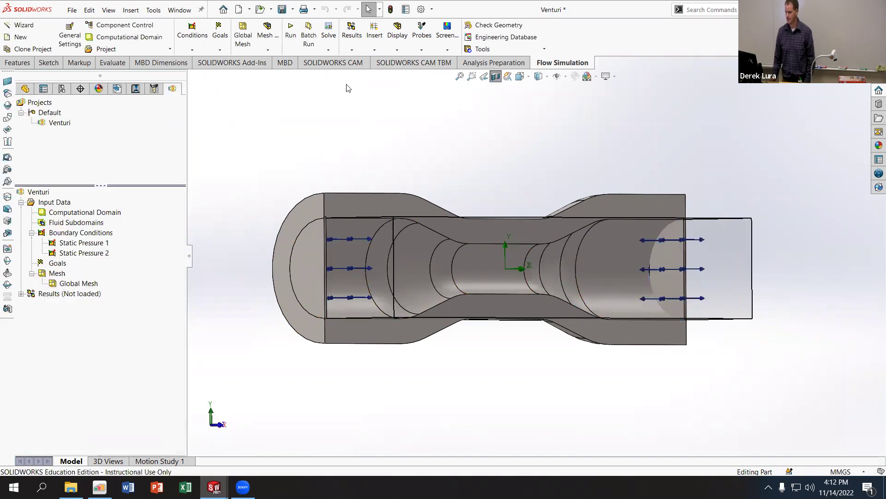
- Run a new calculation of the Venturi project on this computer, loading the results, and close the finished solver window
left_click(293, 32)
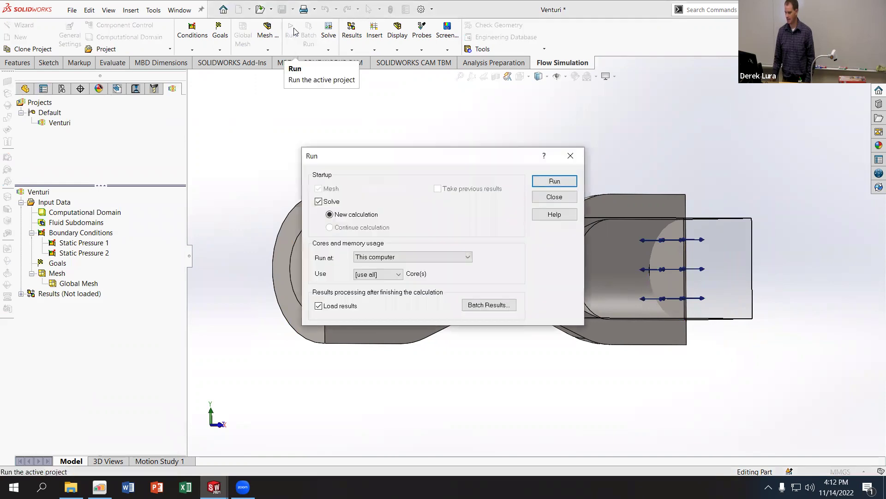
left_click(538, 183)
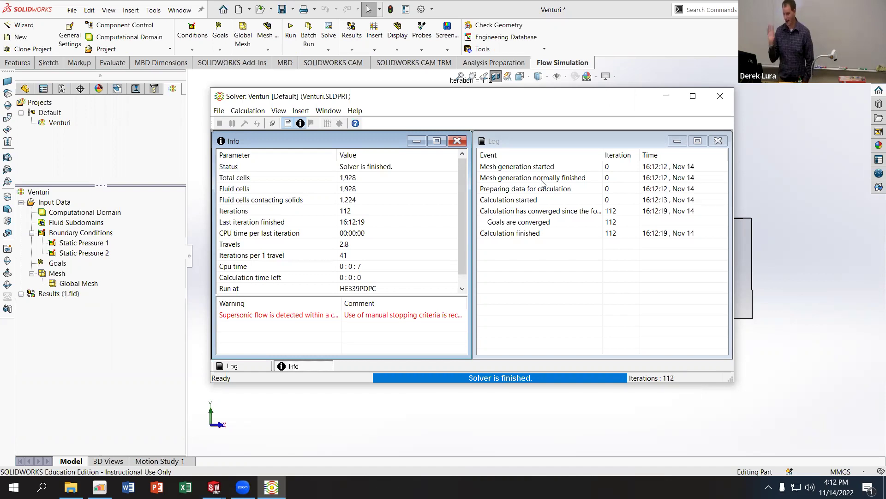
left_click(720, 97)
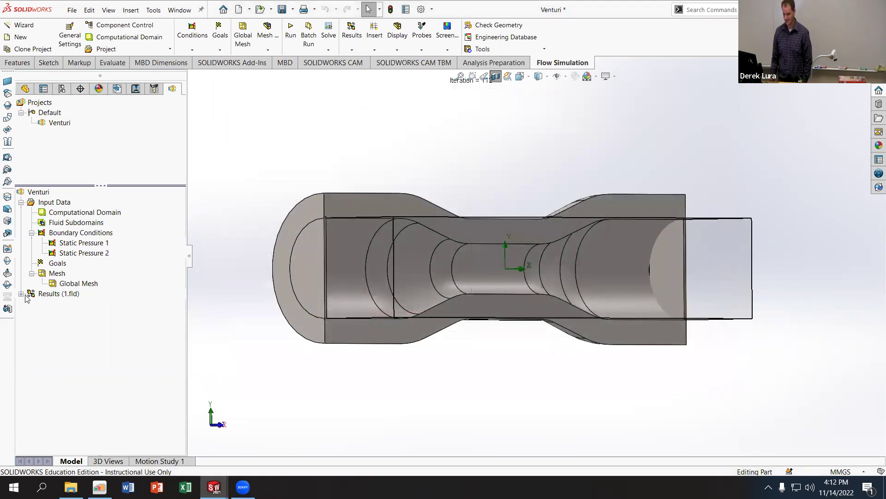
- Insert flow trajectories starting from the inlet lid's inner face, with 20 points drawn as flat arrows coloured by pressure
left_click(21, 294)
mouse_move(280, 314)
middle_mouse_down()
mouse_move(372, 336)
mouse_move(286, 329)
middle_mouse_up()
right_click(99, 346)
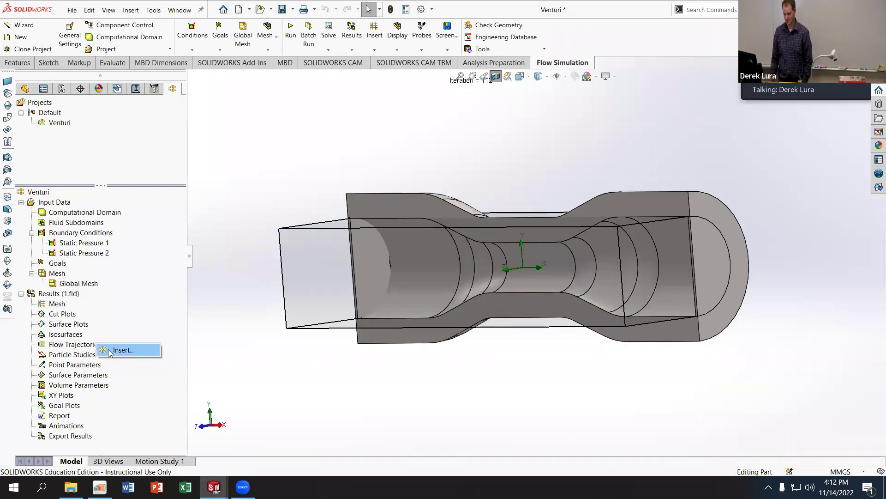
left_click(122, 351)
left_click(373, 250)
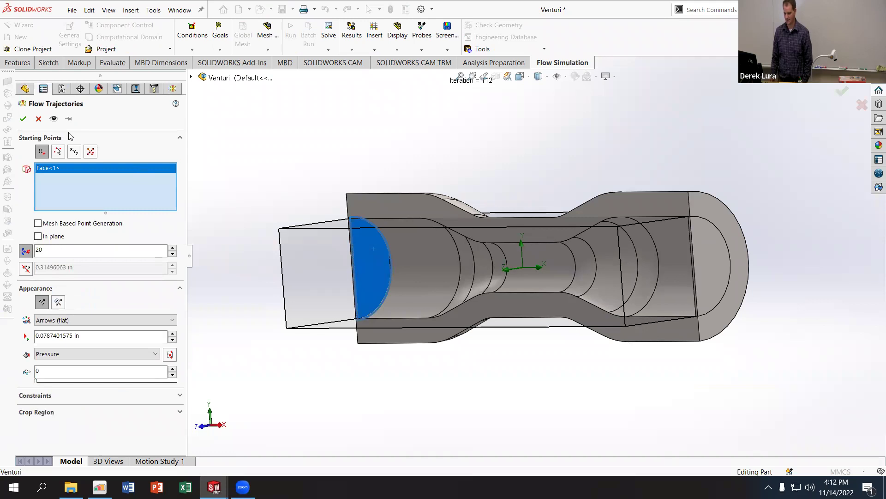
left_click(23, 118)
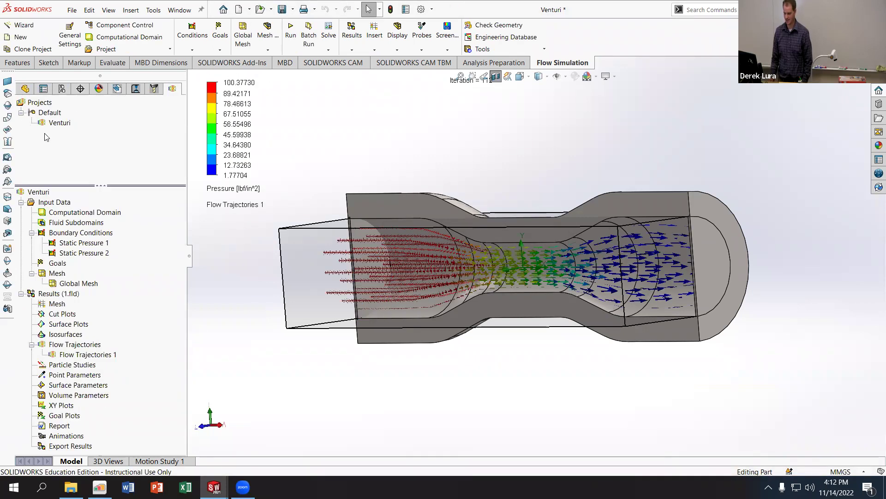
- Inspect the pressure trajectories along the tube and recolour Flow Trajectories 1 by velocity
middle_click_drag(498, 305, 406, 281)
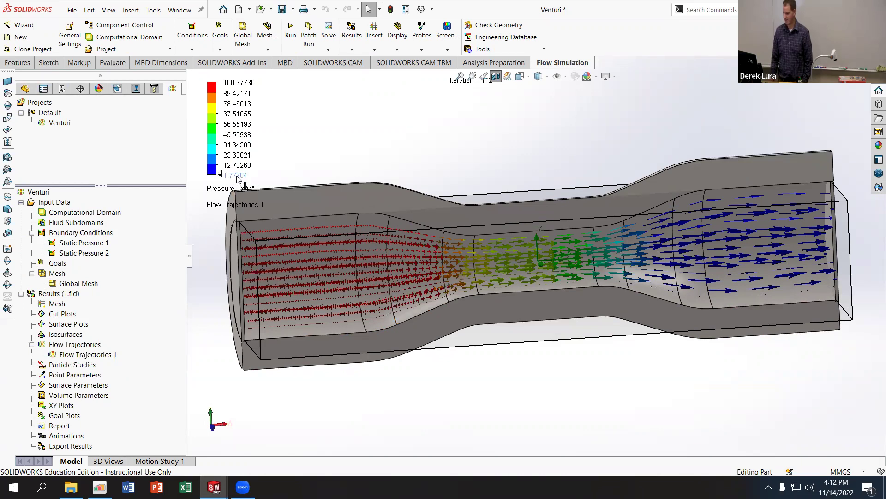
middle_click_drag(624, 189, 544, 241)
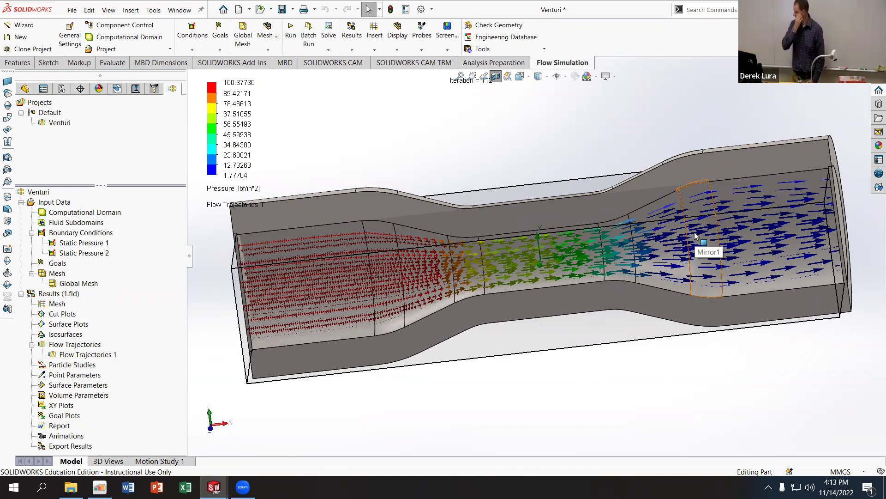
mouse_move(524, 296)
middle_mouse_down()
mouse_move(554, 282)
mouse_move(537, 289)
middle_mouse_up()
scroll(536, 288, "down", 2)
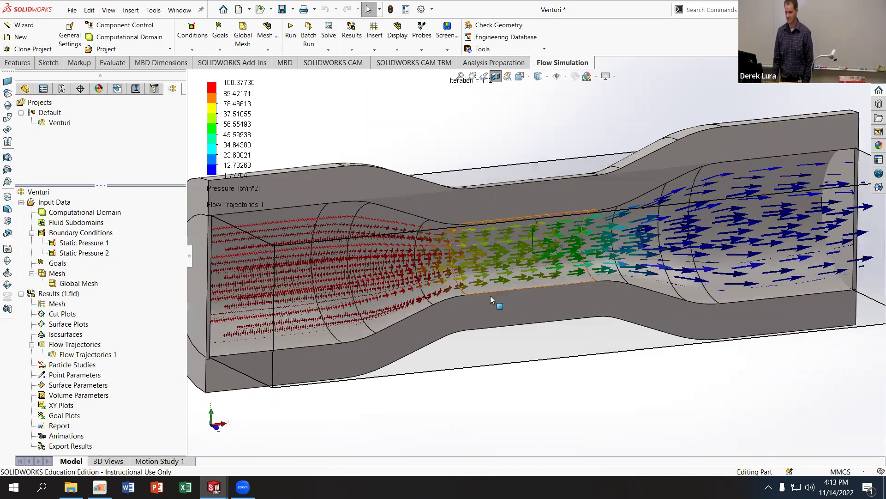
right_click(91, 355)
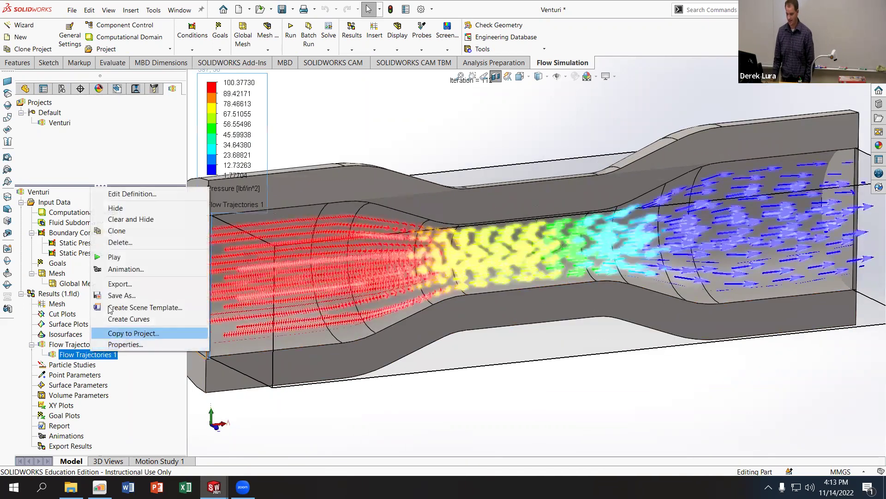
key("Escape")
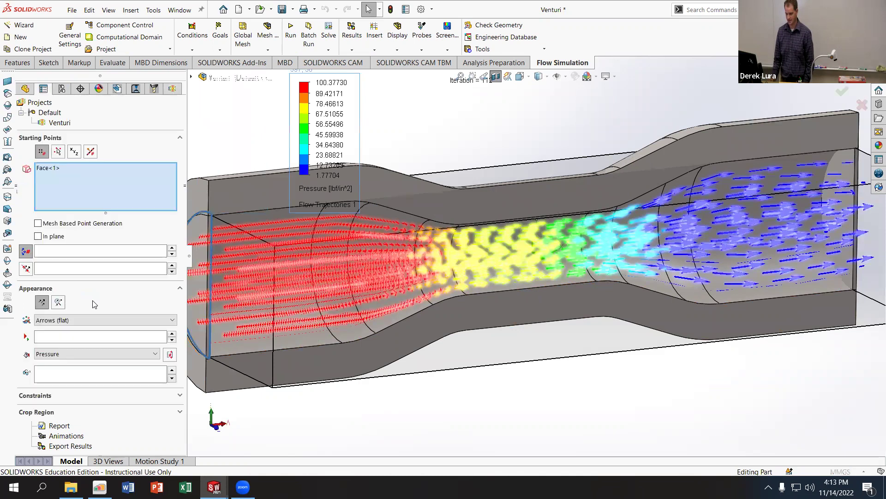
left_click(75, 354)
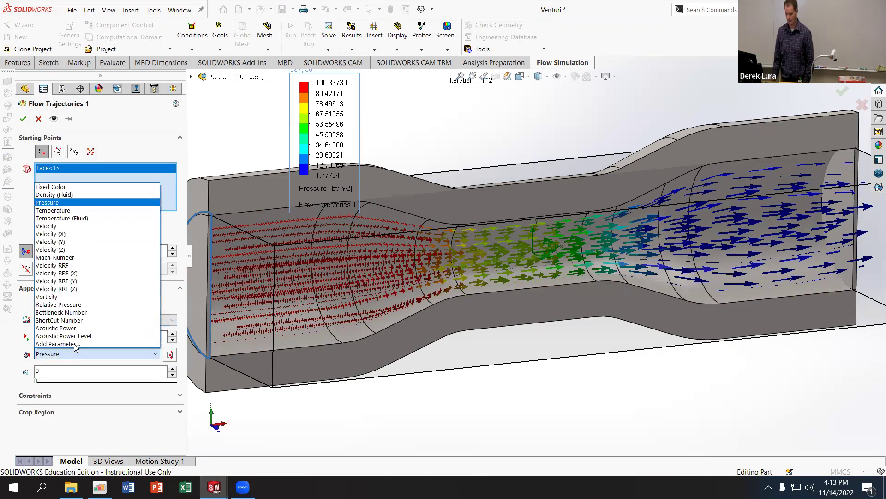
left_click(70, 226)
left_click(24, 119)
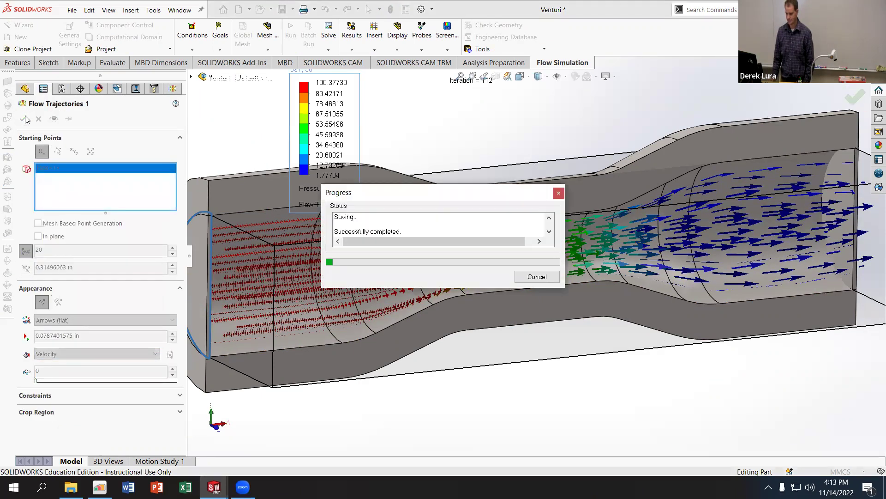
- Examine how the velocity arrows change from the inlet through the throat to the outlet section
middle_click_drag(313, 326, 293, 327)
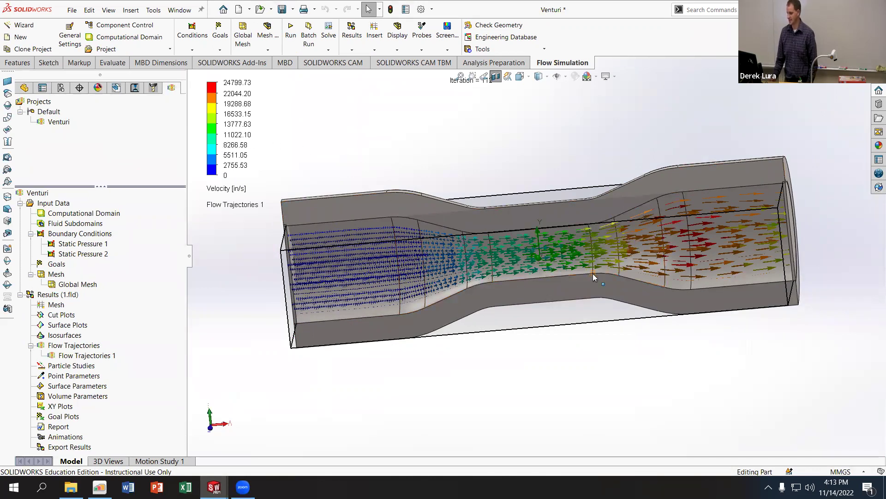
middle_click_drag(633, 231, 647, 217)
scroll(647, 217, "down", 3)
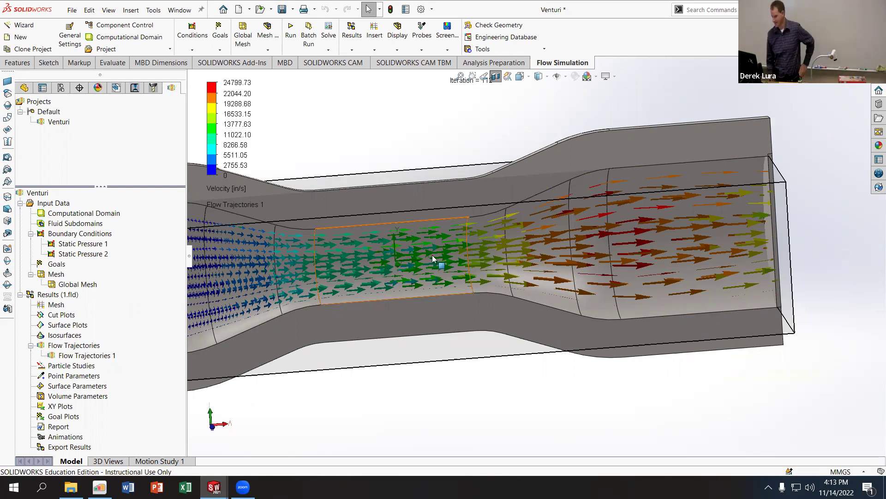
scroll(649, 251, "up", 3)
middle_click_drag(649, 249, 663, 252)
scroll(663, 253, "down", 4)
middle_click_drag(623, 277, 345, 269)
scroll(488, 264, "up", 3)
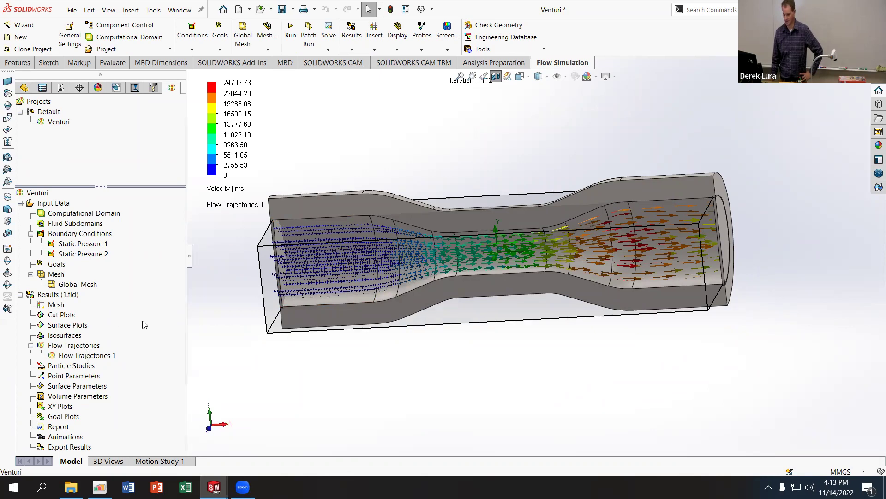
- Set the inlet boundary condition Static Pressure 1 to 15 lbf/in^2 and check the values of both pressure conditions
right_click(77, 250)
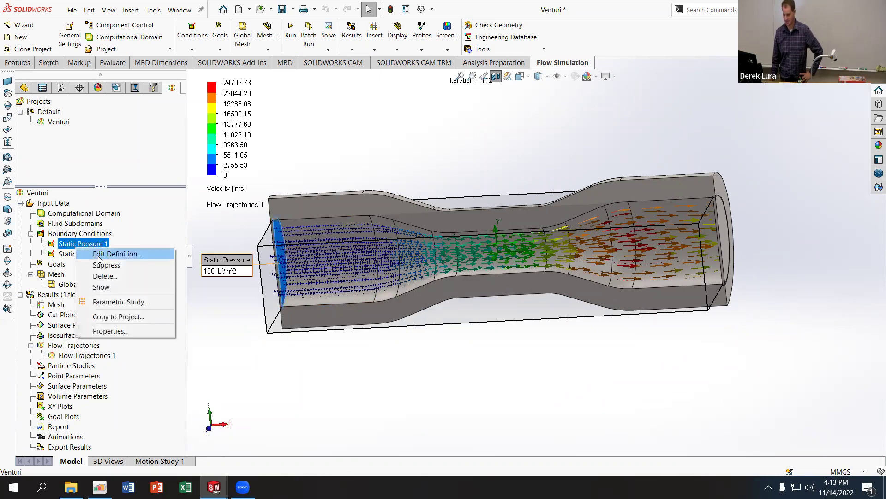
left_click(99, 257)
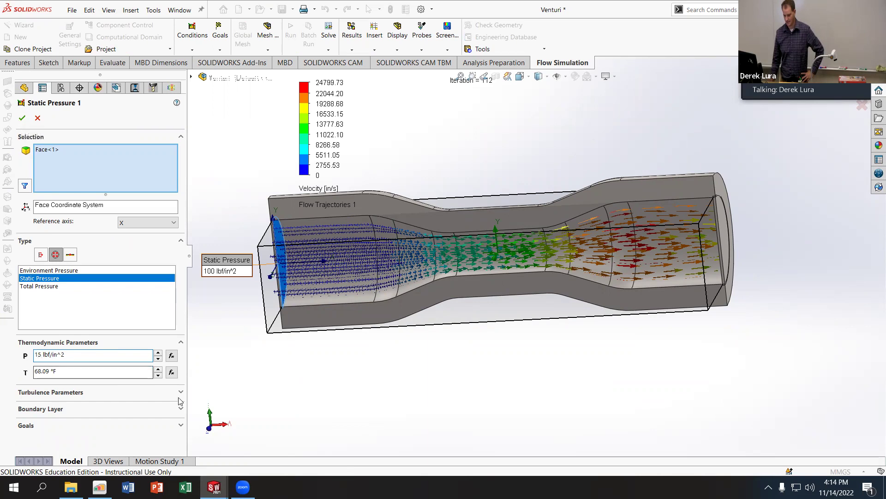
left_click(180, 425)
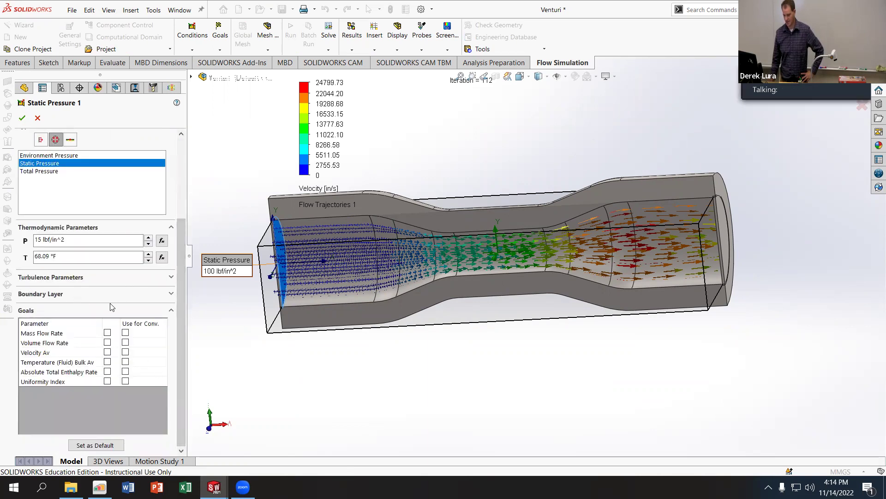
left_click(22, 118)
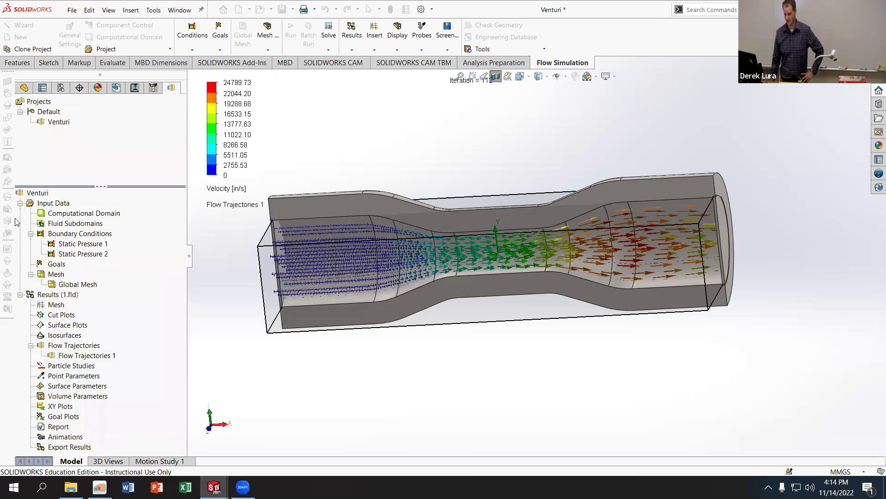
left_click(80, 255)
left_click(79, 244)
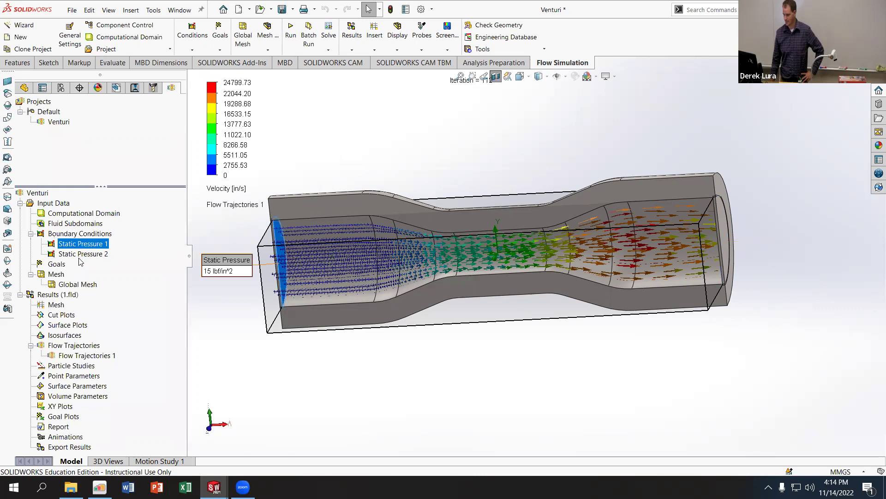
left_click(79, 258)
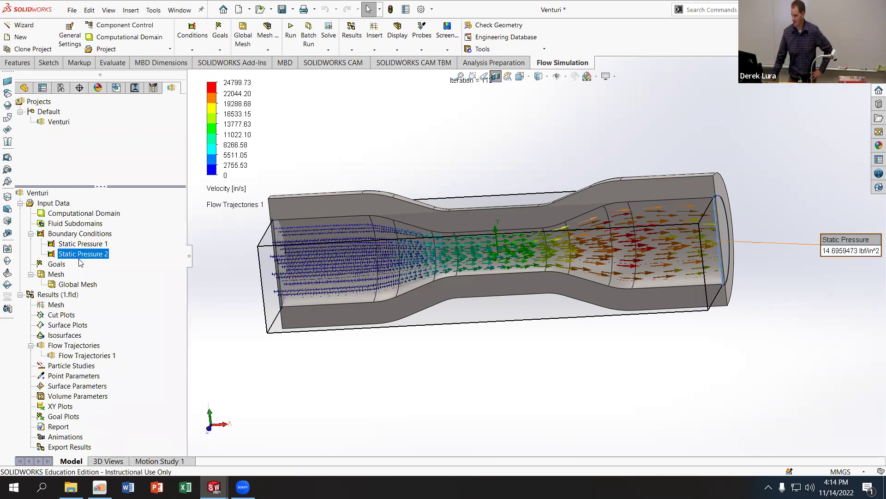
- Solve the project again with the existing mesh and close the finished solver window
left_click(290, 31)
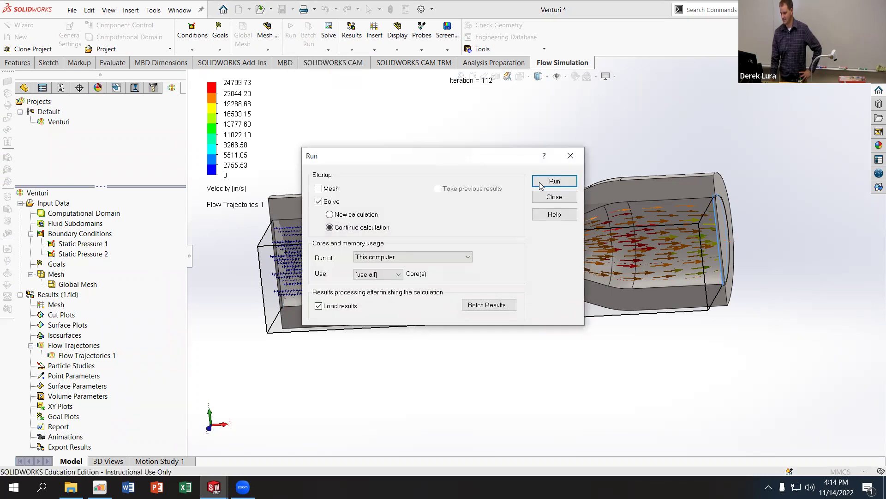
left_click(554, 181)
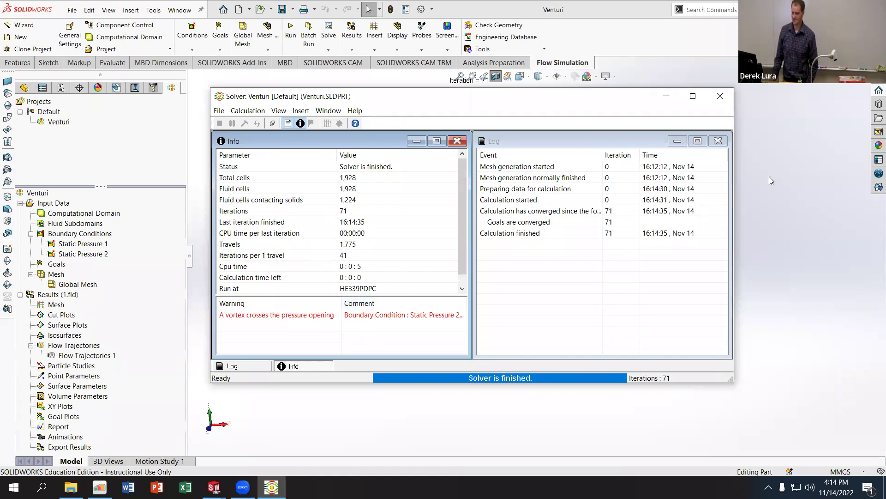
left_click(720, 96)
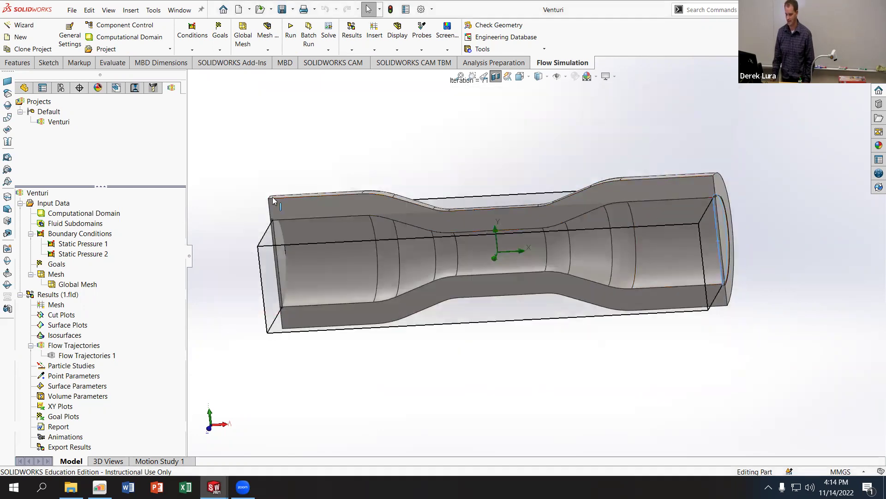
- Show Flow Trajectories 1 for the recalculated results and inspect the velocity arrows from inlet to outlet
right_click(85, 355)
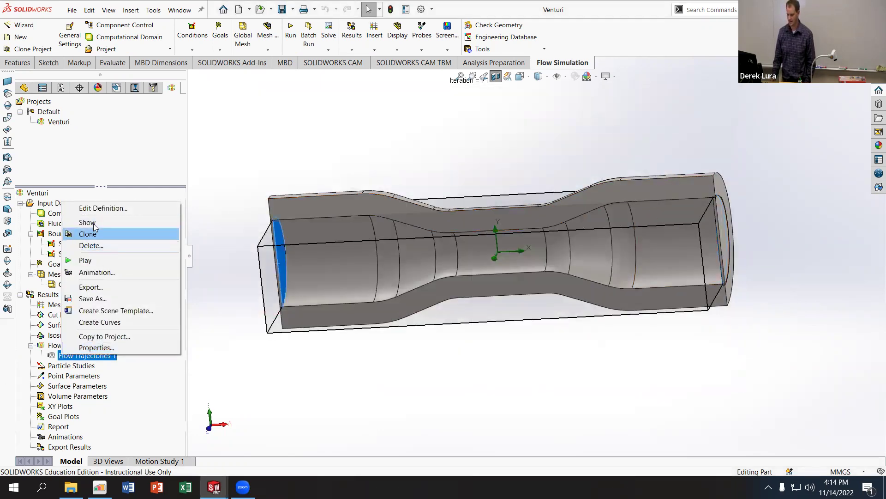
left_click(95, 222)
left_click(204, 266)
middle_click_drag(204, 266, 334, 232)
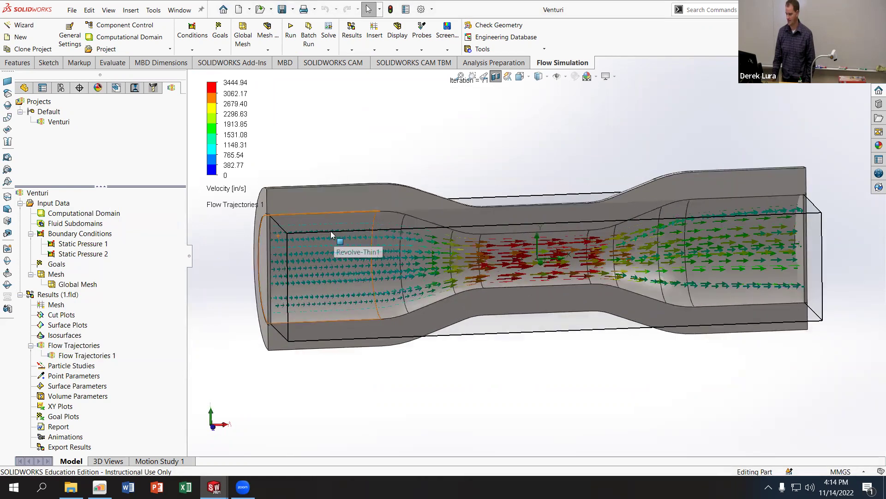
scroll(311, 277, "down", 3)
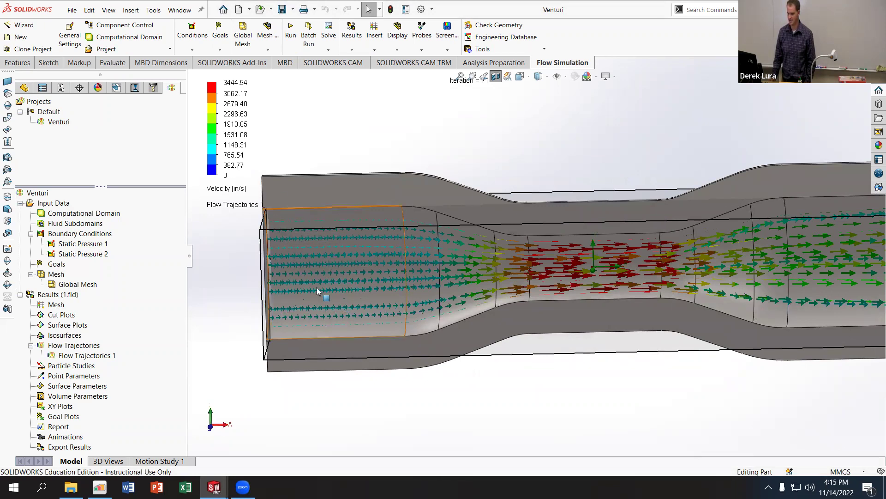
middle_click_drag(701, 276, 673, 234)
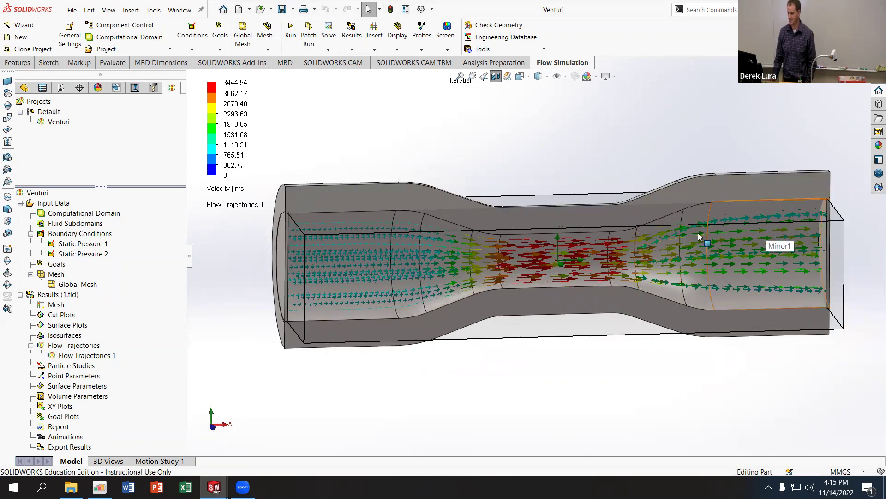
- Insert a cut plot on the Front Plane at 0 in offset, with 10 contour levels showing pressure
right_click(70, 314)
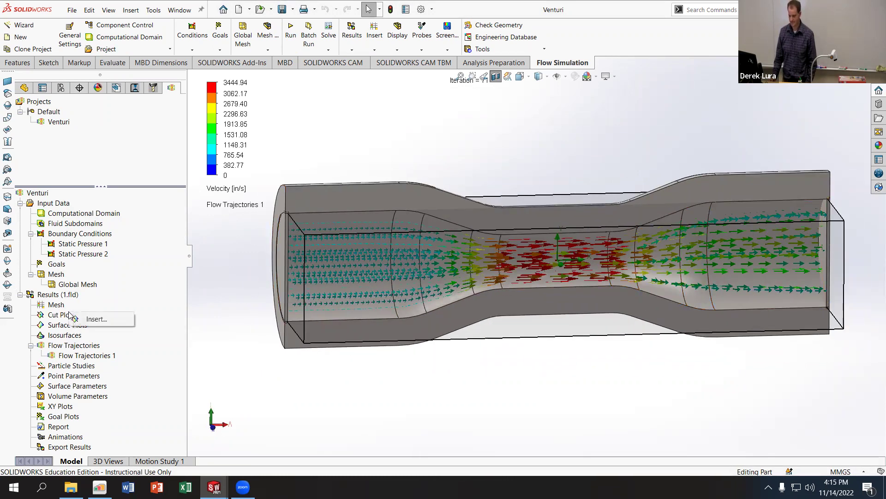
left_click(97, 319)
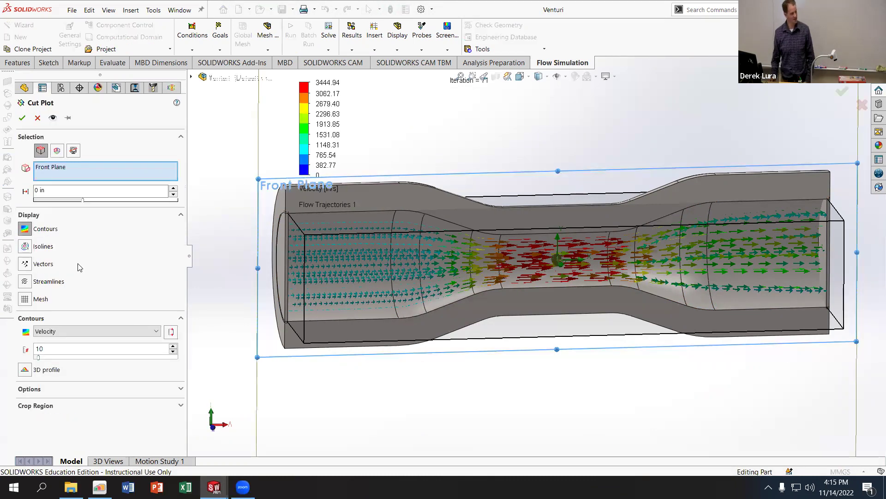
left_click(91, 331)
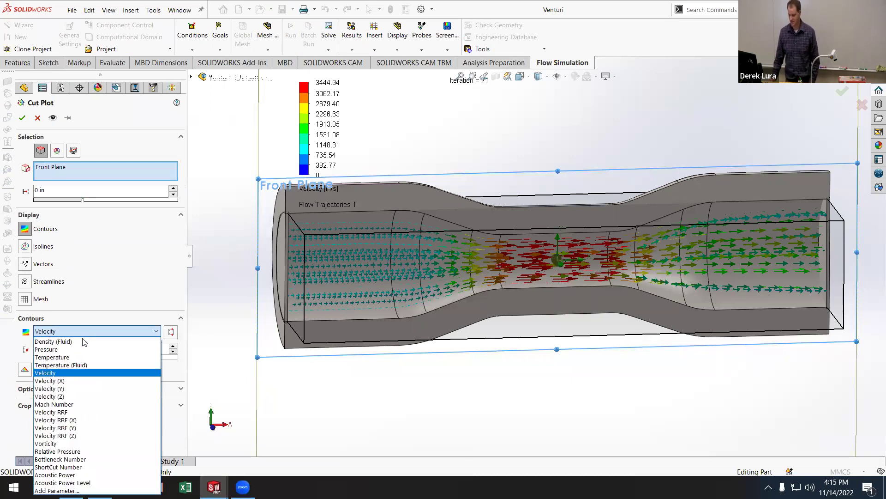
left_click(82, 349)
left_click(23, 118)
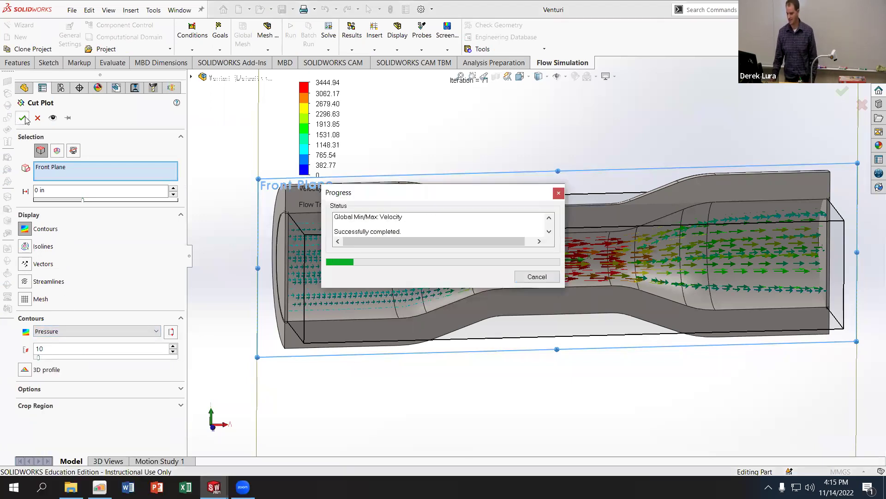
- Inspect the pressure cut plot from several angles and play the Flow Trajectories 1 animation over it
middle_click_drag(489, 166, 471, 151)
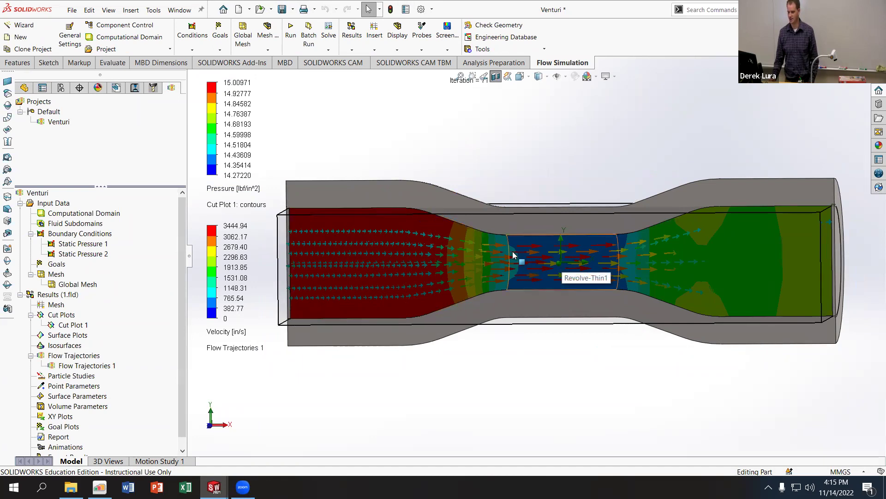
middle_click_drag(639, 207, 514, 136)
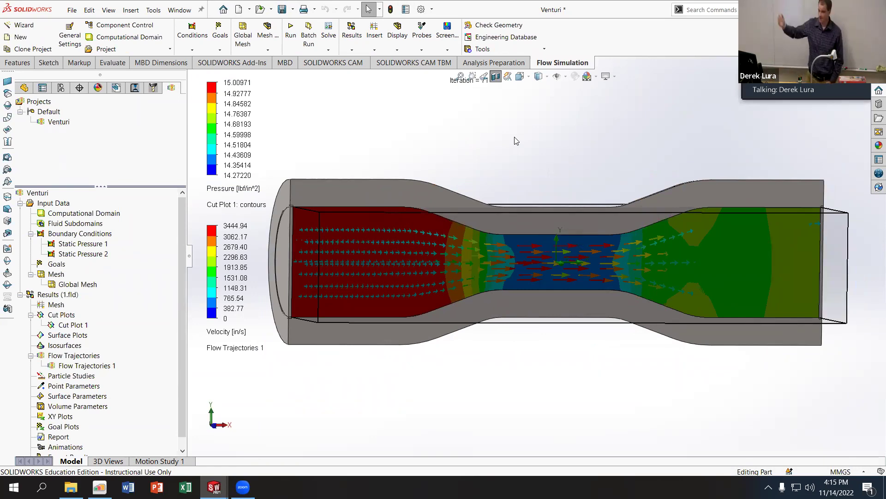
middle_click_drag(516, 140, 637, 356)
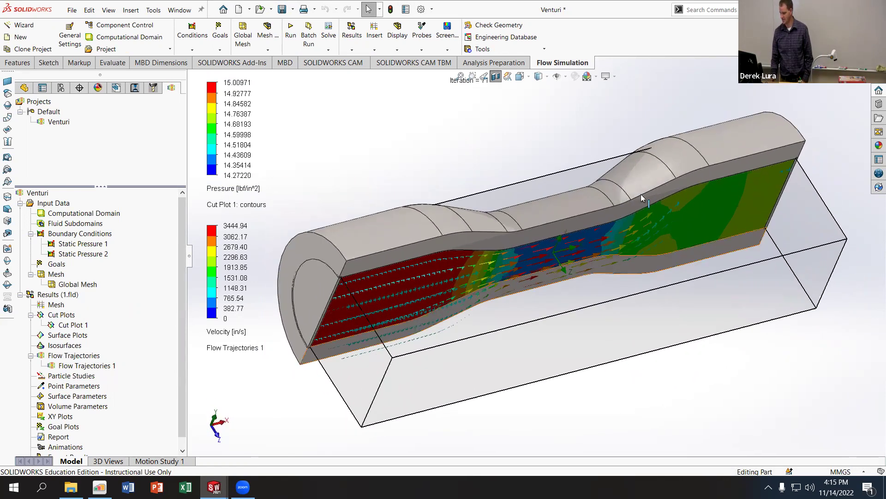
middle_click_drag(638, 225, 582, 179)
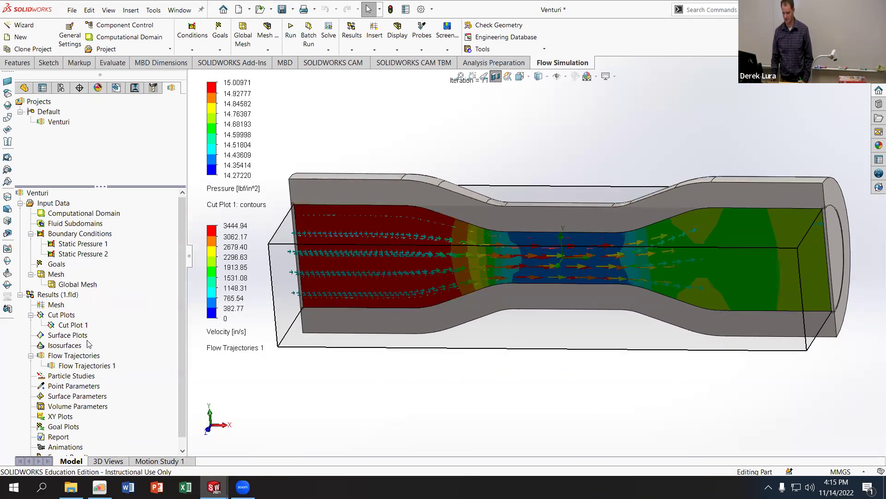
right_click(65, 366)
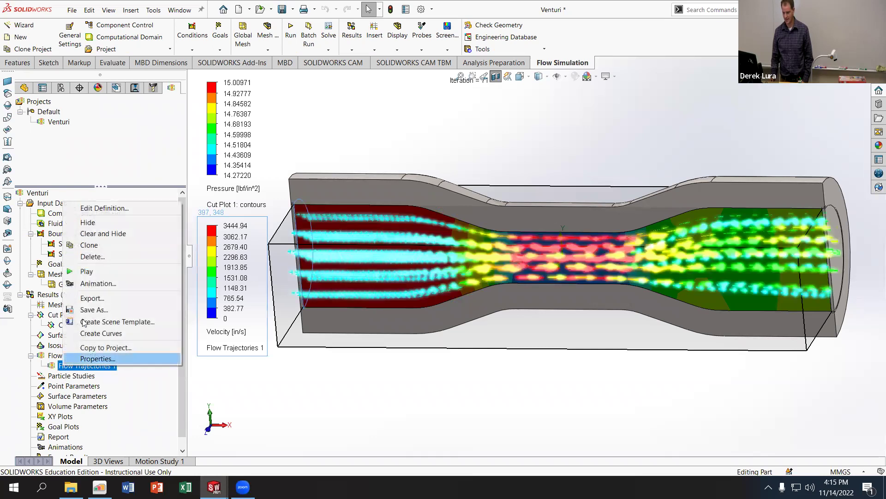
left_click(86, 271)
middle_click_drag(387, 355, 390, 339)
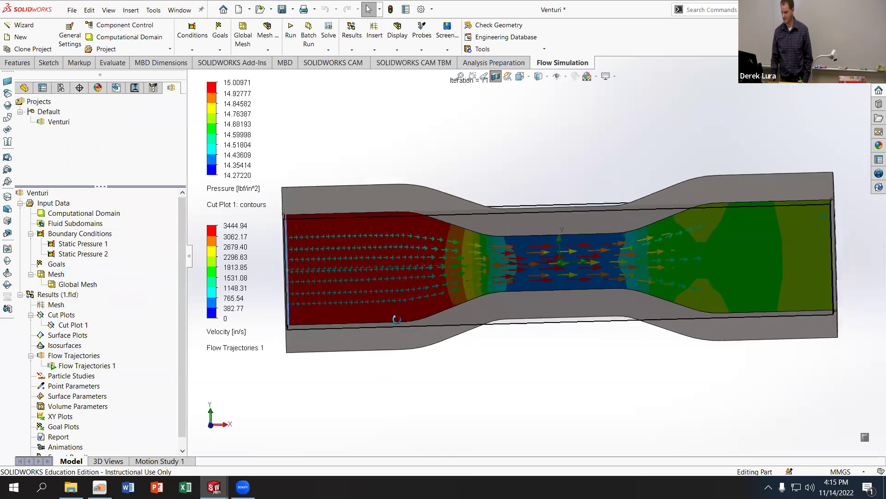